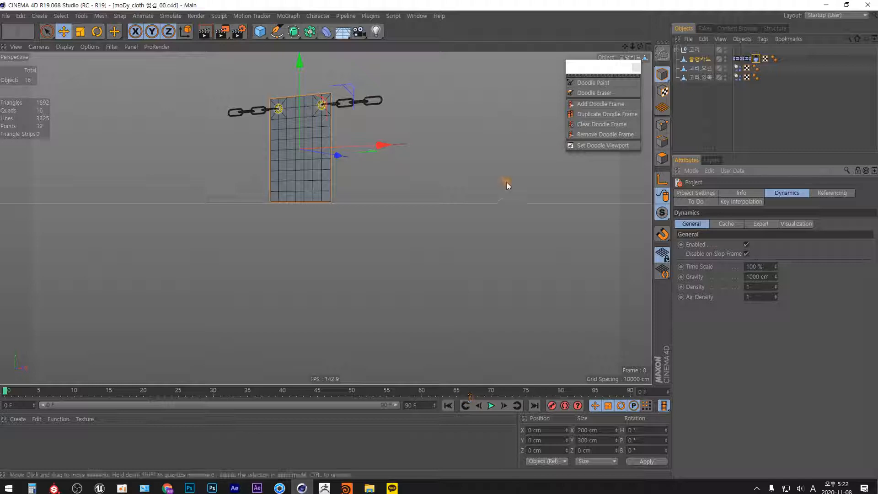
Delete all five tags from the 플랭카드 object: both Cloth Belt tags, Cloth, UVW and Phong.
{"action": "left_click", "coordinate": [781, 59]}
{"action": "left_click_drag", "start_coordinate": [781, 59], "coordinate": [733, 60]}
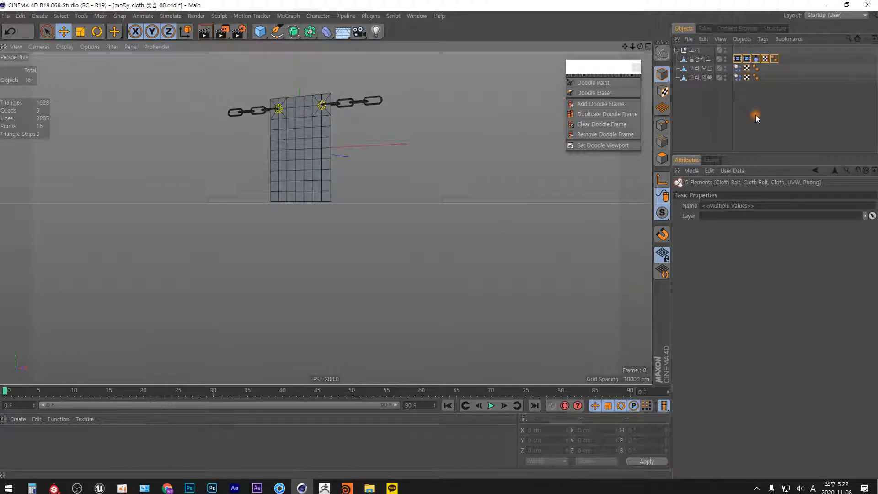
{"action": "left_click", "coordinate": [773, 60]}
{"action": "key", "text": "Delete"}
{"action": "left_click", "coordinate": [764, 60]}
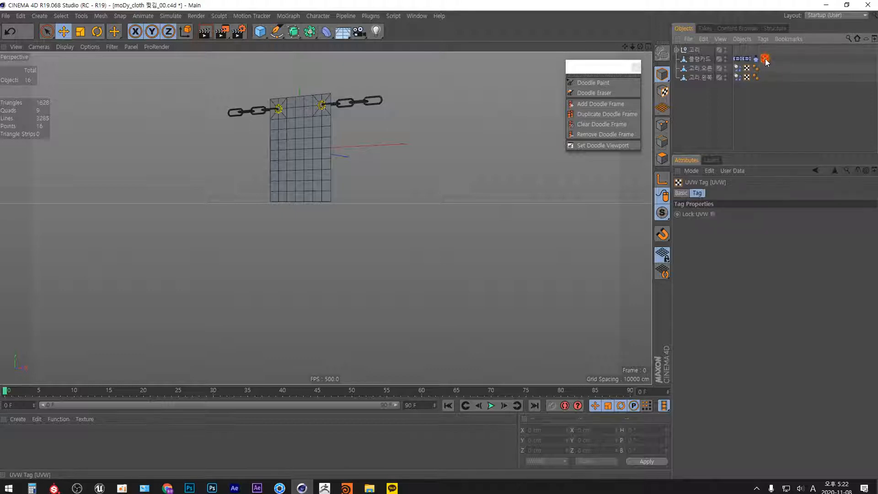
{"action": "key", "text": "Delete"}
{"action": "left_click", "coordinate": [755, 59]}
{"action": "key", "text": "Delete"}
{"action": "left_click", "coordinate": [747, 60]}
{"action": "key", "text": "Delete"}
{"action": "left_click", "coordinate": [738, 59]}
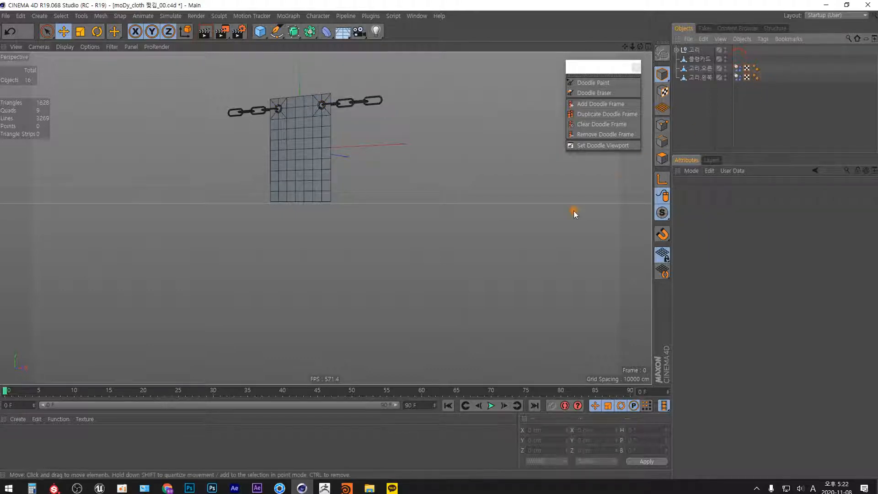
Isolate the 플랭카드 mesh with Viewport Solo so the chains are hidden.
{"action": "middle_click_drag", "start_coordinate": [322, 159], "coordinate": [335, 236], "text": "alt"}
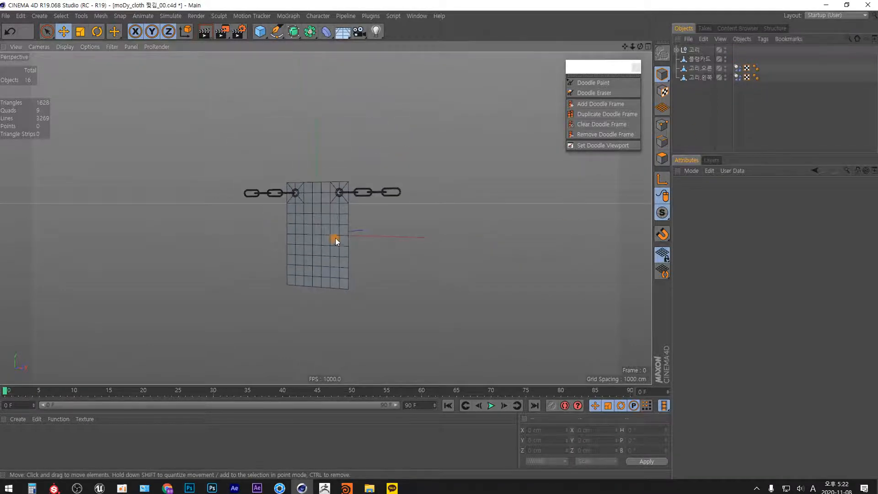
{"action": "right_click_drag", "start_coordinate": [335, 236], "coordinate": [339, 169], "text": "alt"}
{"action": "left_click_drag", "start_coordinate": [336, 236], "coordinate": [366, 244], "text": "alt"}
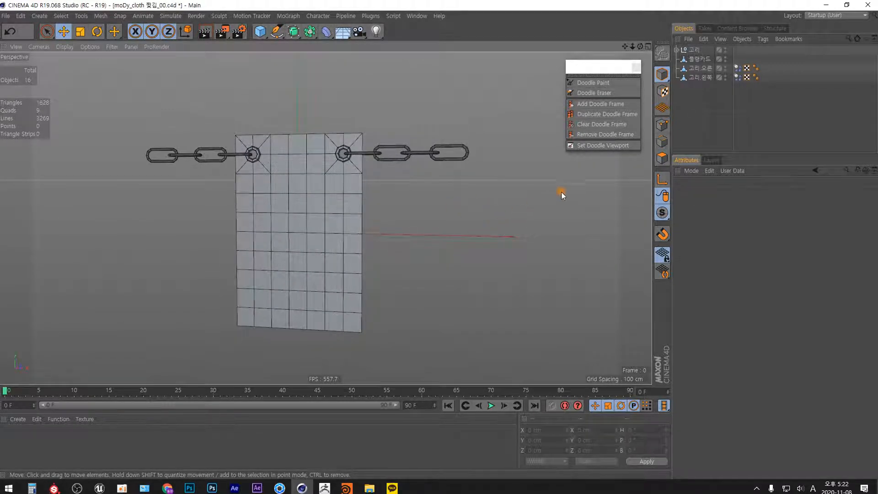
{"action": "left_click", "coordinate": [699, 59]}
{"action": "left_click_drag", "start_coordinate": [662, 215], "coordinate": [695, 236]}
{"action": "left_click_drag", "start_coordinate": [394, 209], "coordinate": [374, 178], "text": "alt"}
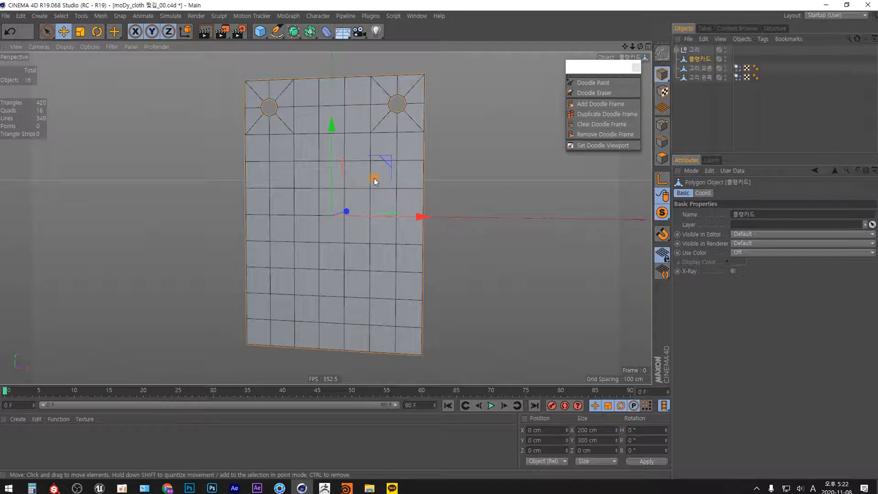
With Line Cut in edge mode, cut a jagged V from beyond the banner's upper edge down to its centre and back out above.
{"action": "key", "text": "k"}
{"action": "key", "text": "k"}
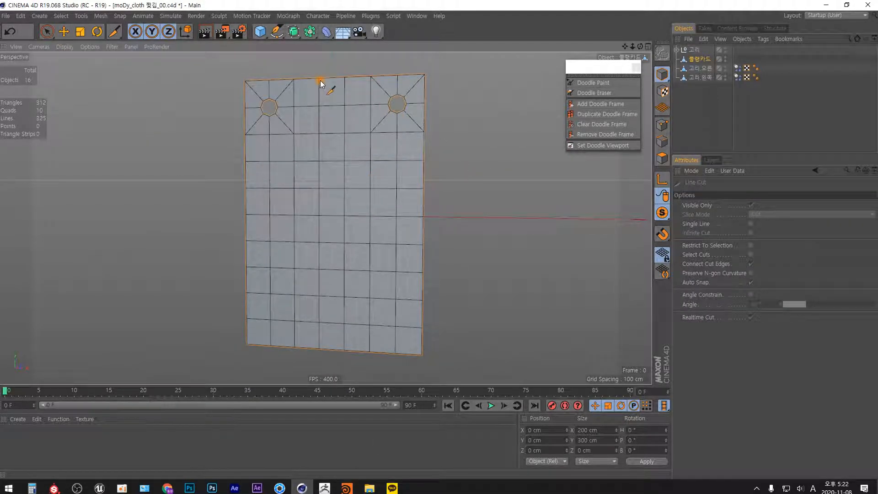
{"action": "left_click", "coordinate": [662, 125]}
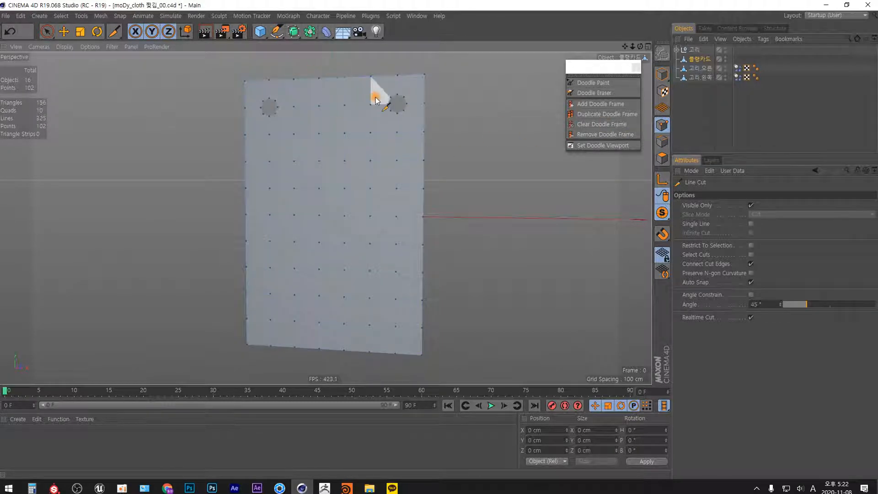
{"action": "left_click", "coordinate": [667, 160]}
{"action": "left_click", "coordinate": [662, 141]}
{"action": "mouse_move", "coordinate": [380, 196]}
{"action": "left_mouse_down", "text": "alt"}
{"action": "mouse_move", "coordinate": [371, 209]}
{"action": "mouse_move", "coordinate": [388, 241]}
{"action": "left_mouse_up", "text": "alt"}
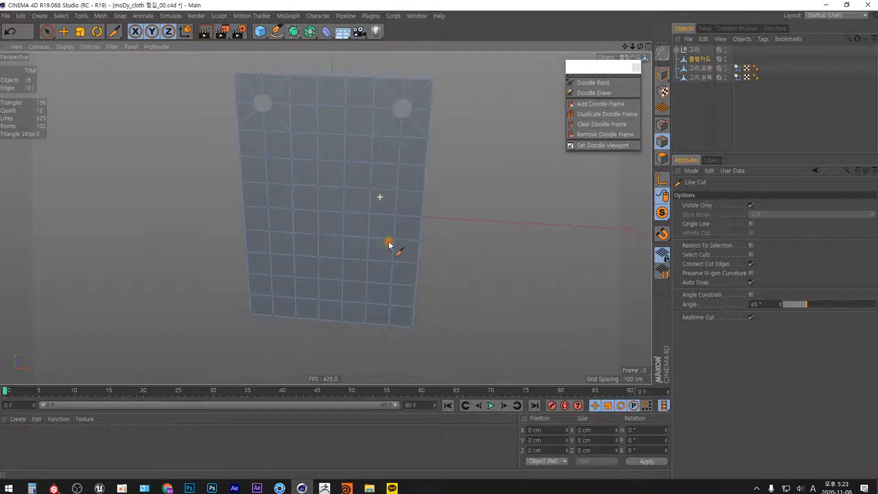
{"action": "middle_click_drag", "start_coordinate": [407, 167], "coordinate": [383, 169], "text": "alt"}
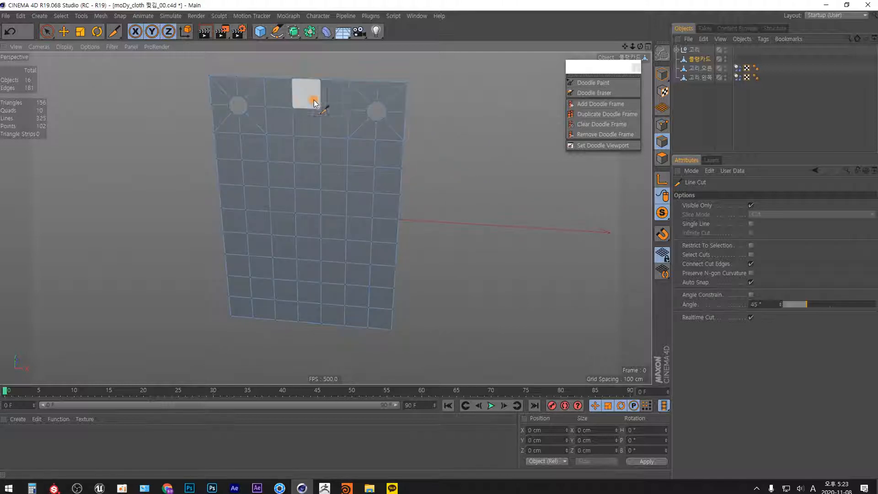
{"action": "left_click", "coordinate": [252, 68]}
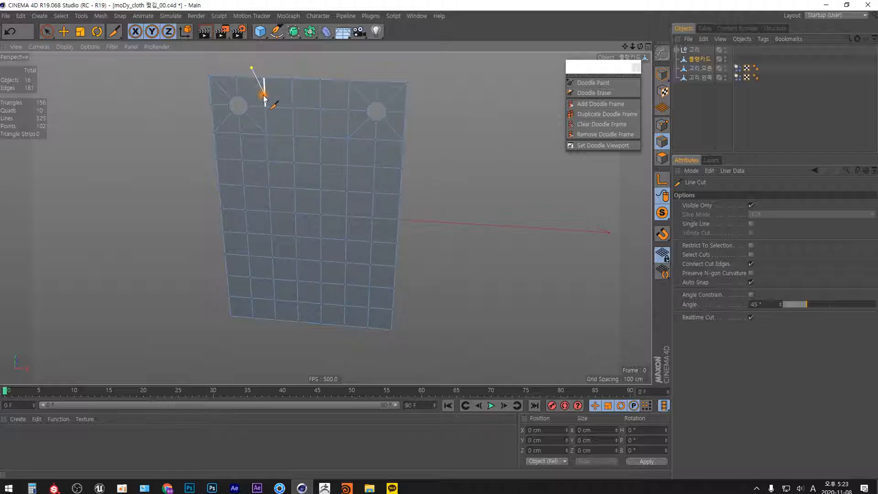
{"action": "left_click", "coordinate": [265, 96]}
{"action": "left_click", "coordinate": [284, 114]}
{"action": "left_click", "coordinate": [288, 147]}
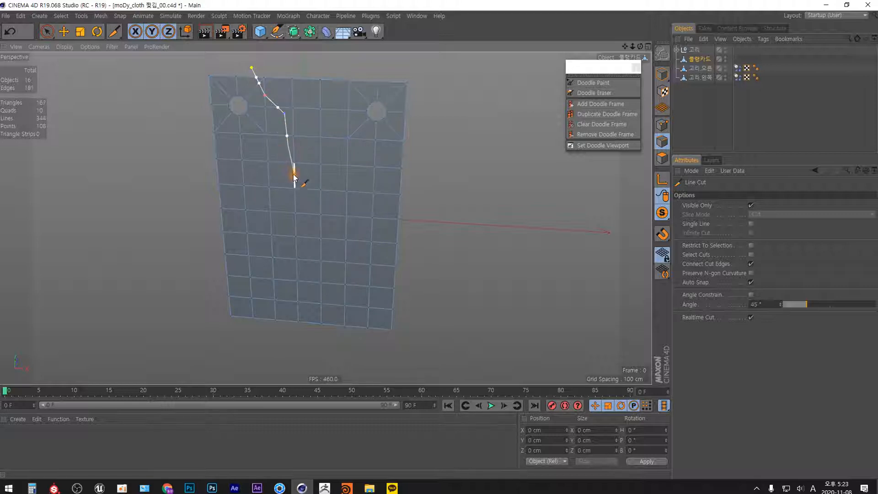
{"action": "left_click", "coordinate": [295, 163]}
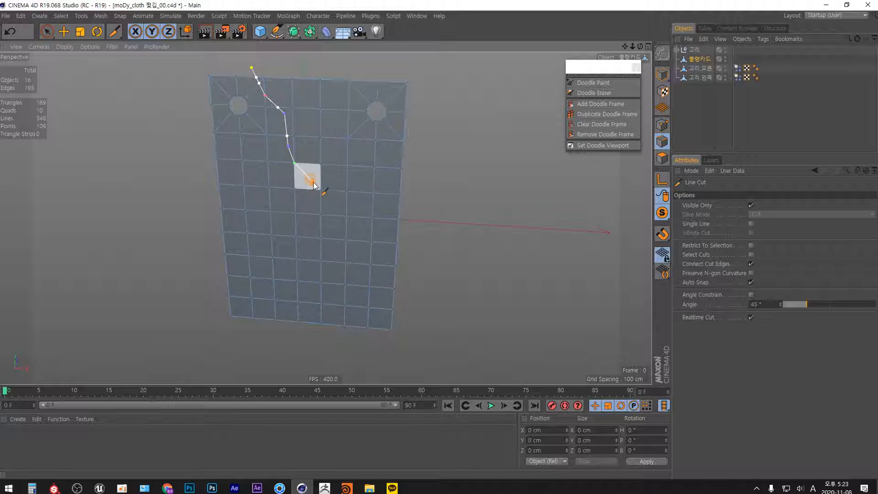
{"action": "left_click", "coordinate": [321, 189]}
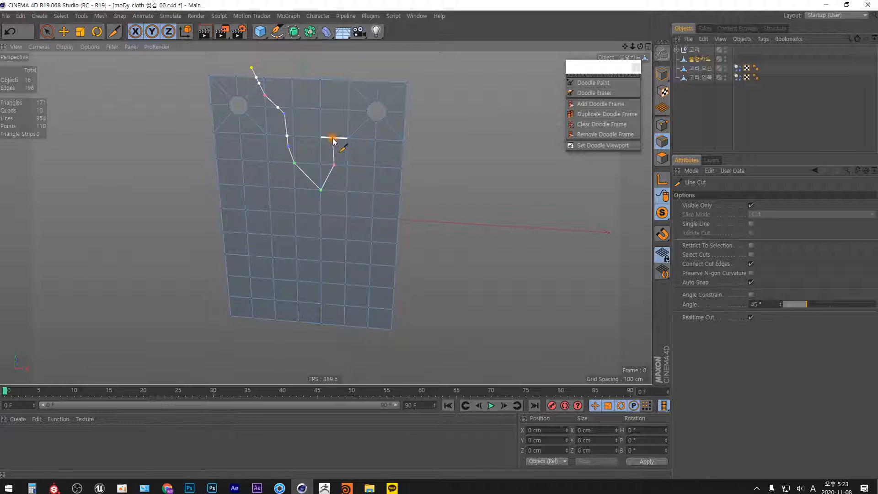
{"action": "left_click", "coordinate": [327, 138]}
{"action": "left_click", "coordinate": [321, 117]}
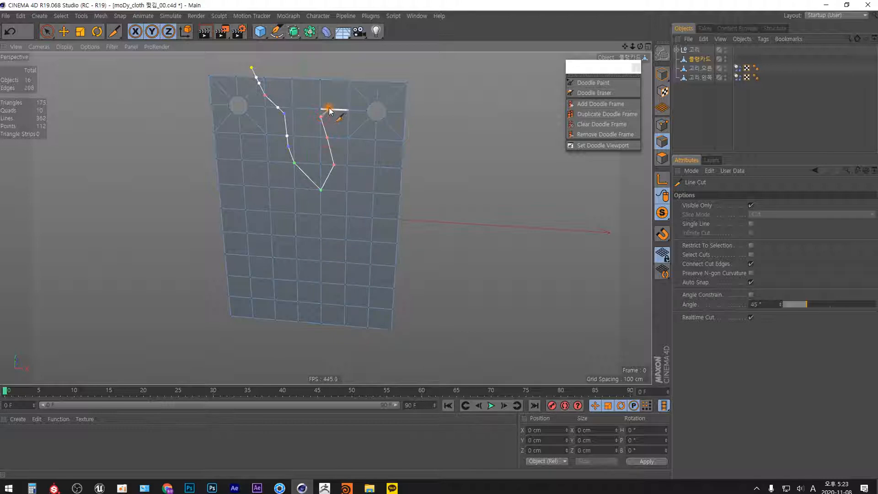
{"action": "left_click", "coordinate": [341, 81]}
{"action": "left_click", "coordinate": [346, 68]}
{"action": "key", "text": "Escape"}
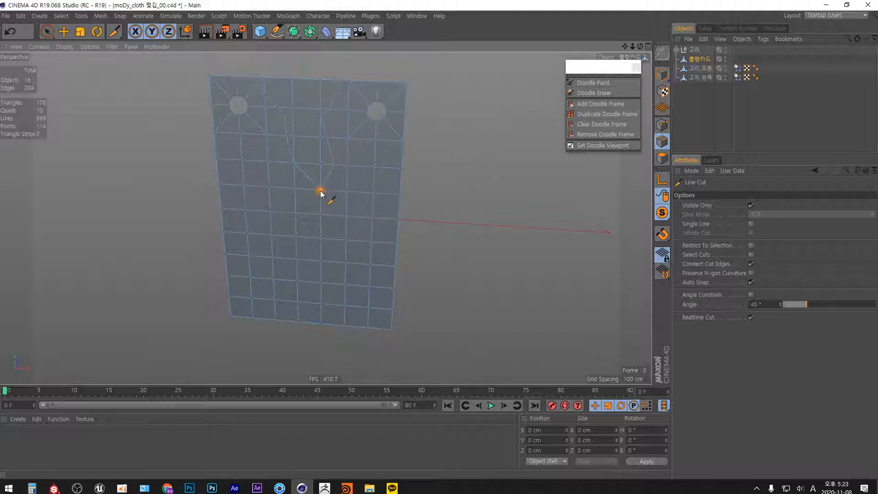
Line Cut a second jagged path from just below the V's tip down past the banner's lower edge.
{"action": "left_click", "coordinate": [322, 215]}
{"action": "left_click", "coordinate": [311, 237]}
{"action": "left_click", "coordinate": [306, 259]}
{"action": "left_click", "coordinate": [304, 282]}
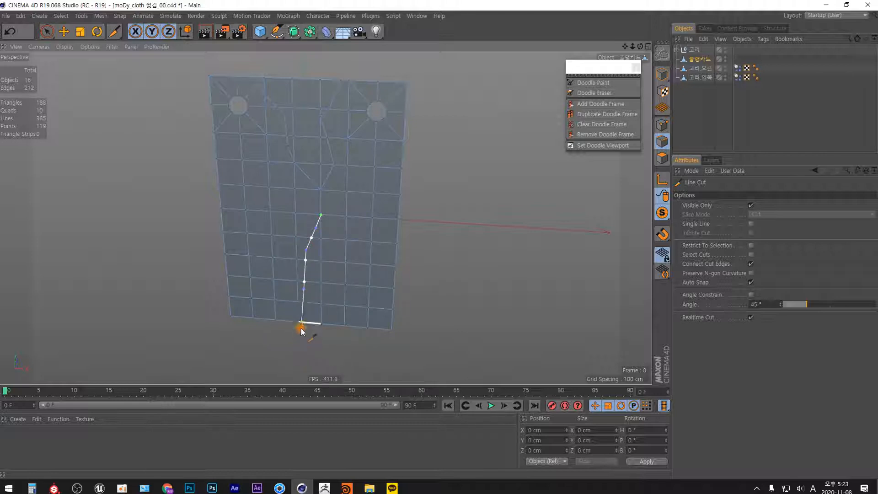
{"action": "left_click", "coordinate": [299, 303]}
{"action": "left_click", "coordinate": [278, 338]}
{"action": "key", "text": "Escape"}
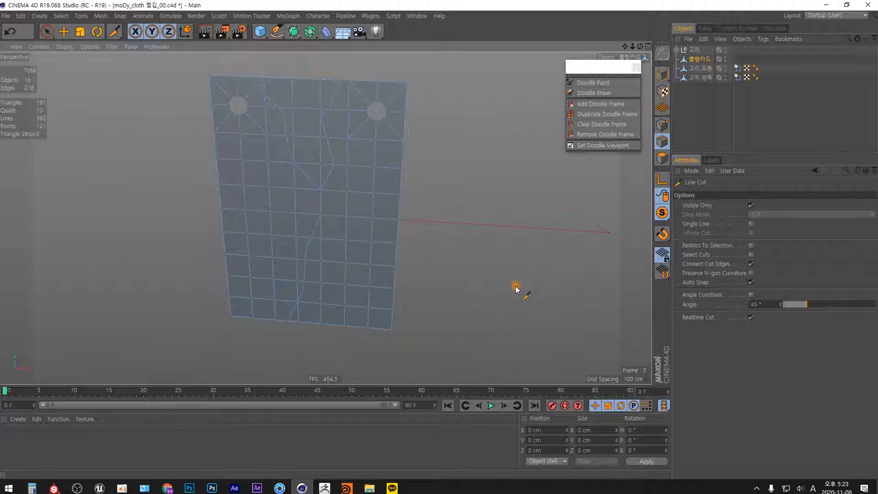
Select the points along the V's right side and the lower cut, and try separating them with Split.
{"action": "left_click", "coordinate": [662, 158]}
{"action": "left_click", "coordinate": [662, 125]}
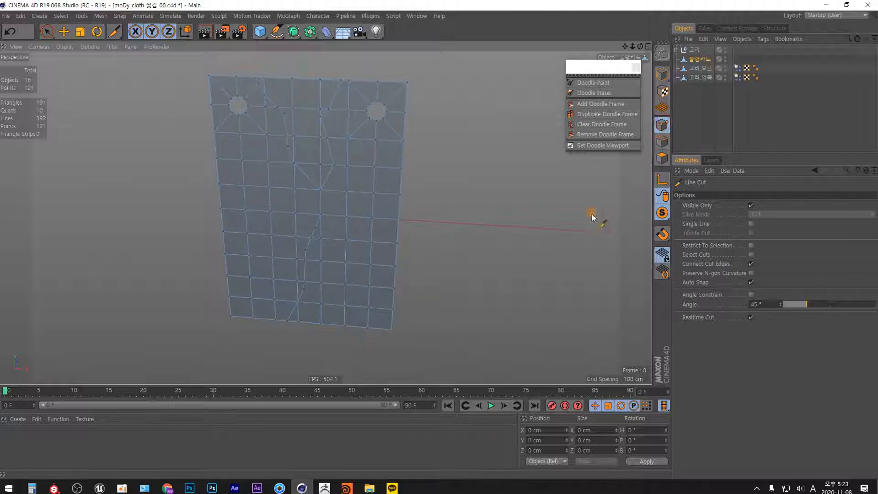
{"action": "left_click", "coordinate": [359, 197]}
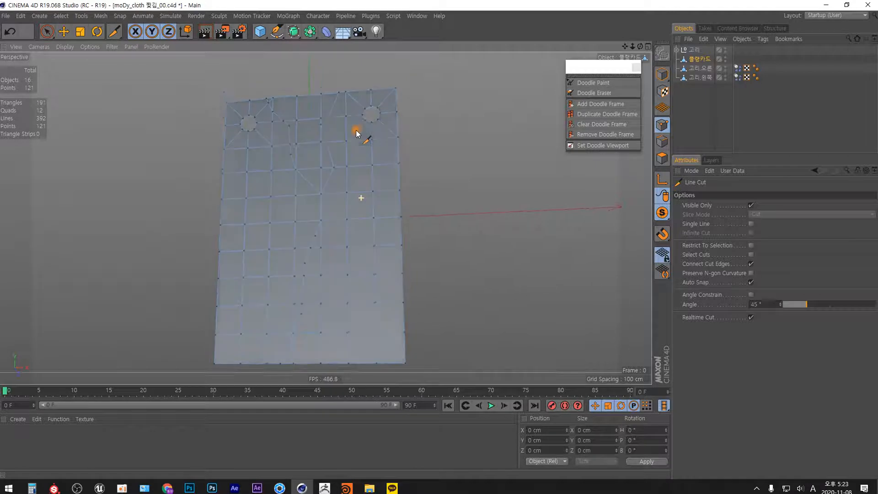
{"action": "left_click_drag", "start_coordinate": [357, 134], "coordinate": [360, 193], "text": "alt"}
{"action": "middle_click_drag", "start_coordinate": [369, 178], "coordinate": [368, 199], "text": "alt"}
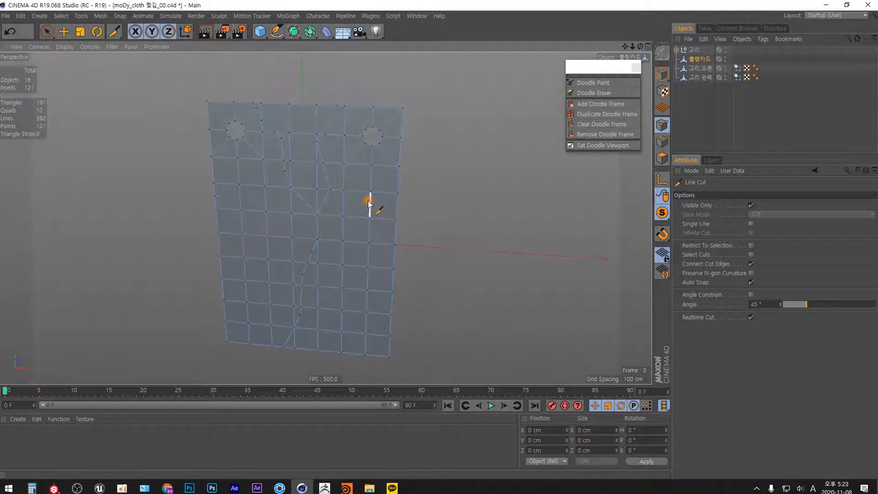
{"action": "key", "text": "space"}
{"action": "mouse_move", "coordinate": [337, 102]}
{"action": "left_mouse_down"}
{"action": "mouse_move", "coordinate": [317, 143]}
{"action": "mouse_move", "coordinate": [330, 199]}
{"action": "mouse_move", "coordinate": [284, 348]}
{"action": "left_mouse_up"}
{"action": "key", "text": "space"}
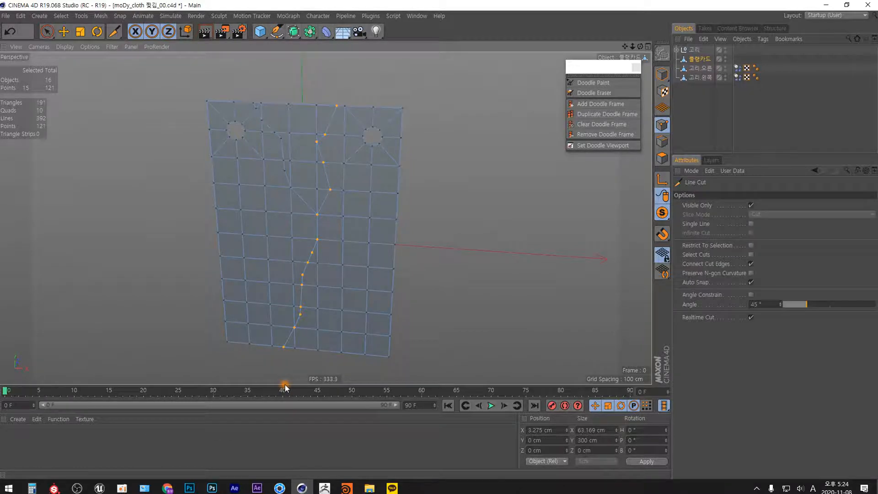
{"action": "right_click", "coordinate": [449, 211]}
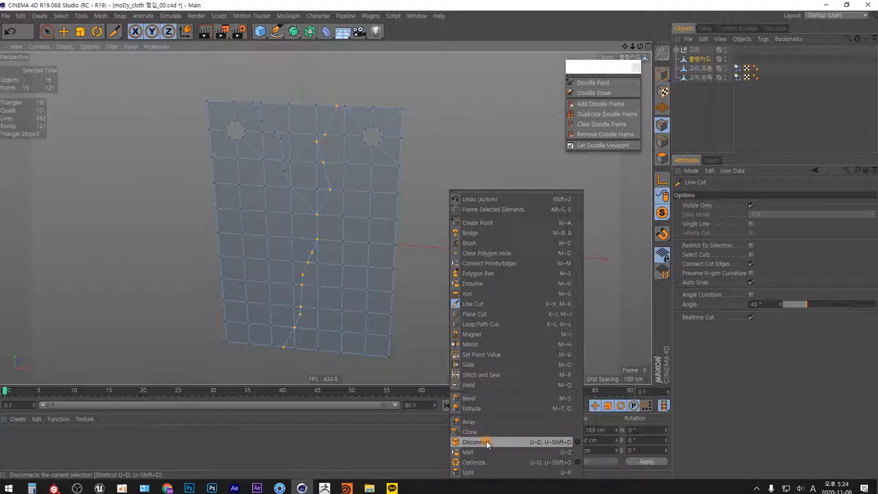
{"action": "left_click", "coordinate": [468, 472]}
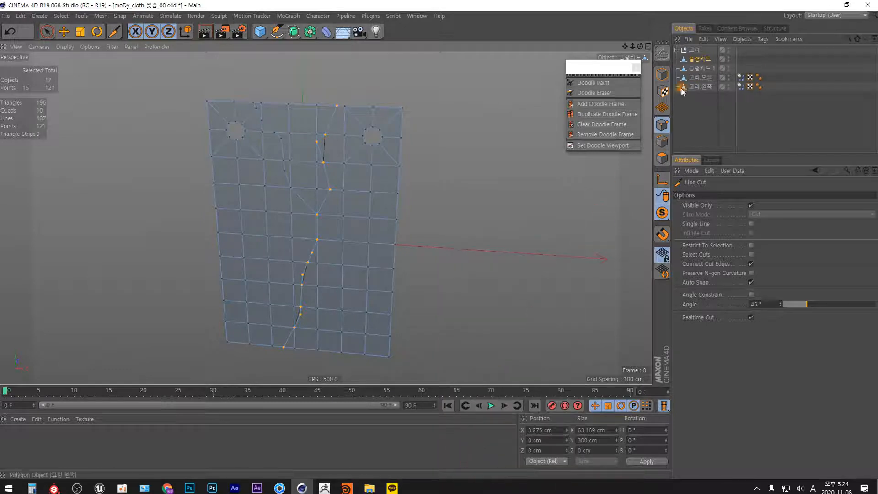
Move the split-off 플랭카드.1 fragments along X beside the banner, then delete that object.
{"action": "left_click", "coordinate": [699, 70]}
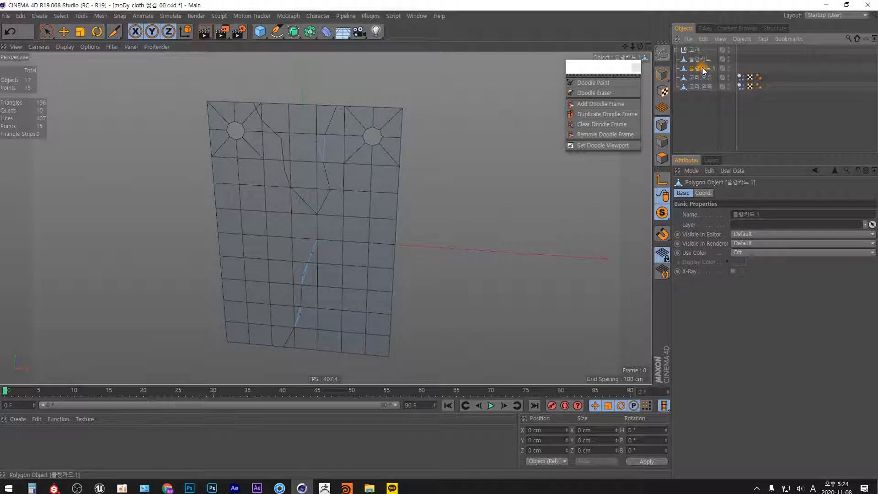
{"action": "left_click", "coordinate": [662, 74]}
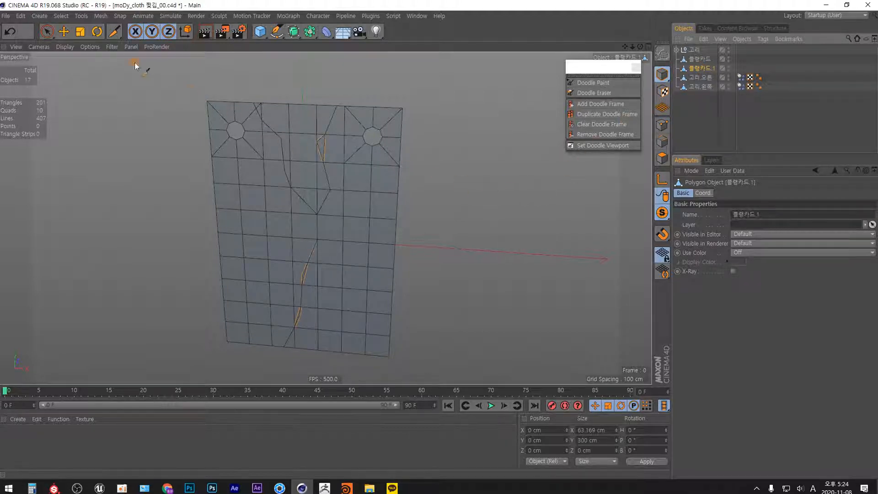
{"action": "left_click", "coordinate": [64, 31]}
{"action": "left_click_drag", "start_coordinate": [398, 245], "coordinate": [545, 254]}
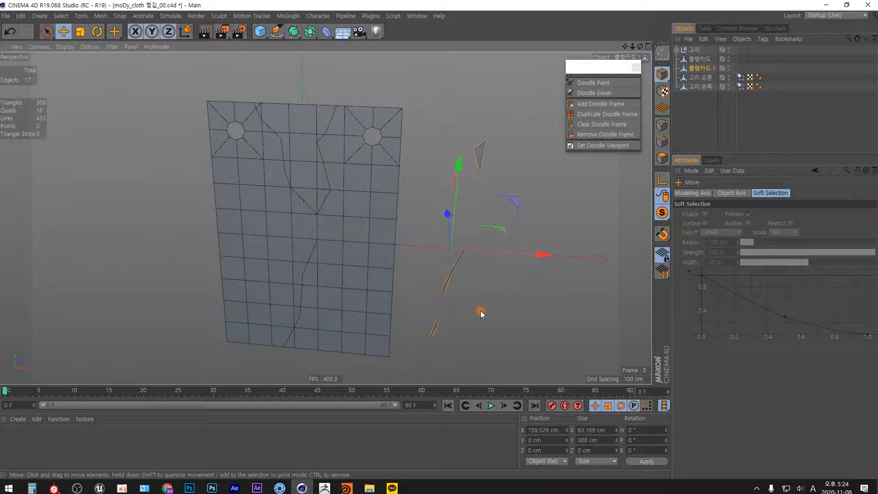
{"action": "left_click", "coordinate": [696, 68]}
{"action": "key", "text": "Delete"}
Select the polygons inside the banner's upper V-shaped cut, disconnect them from the mesh, and check the separation by selecting the surrounding connected polygons.
{"action": "left_click", "coordinate": [700, 59]}
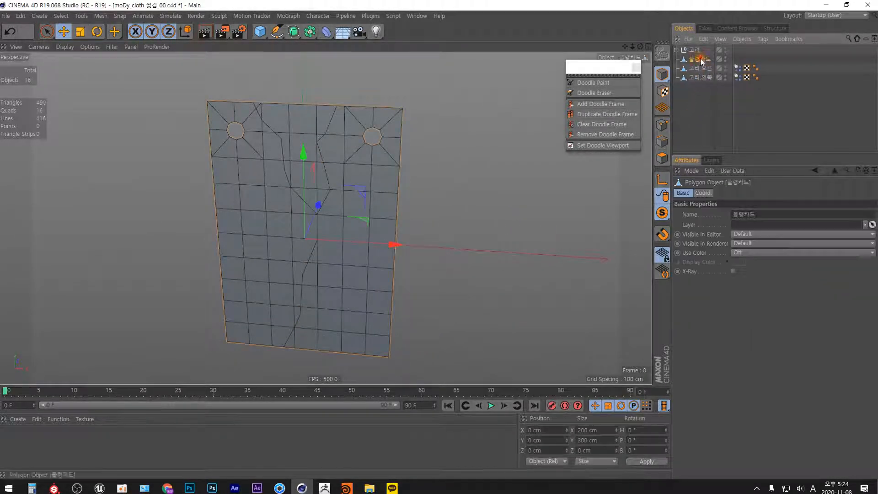
{"action": "left_click", "coordinate": [663, 159]}
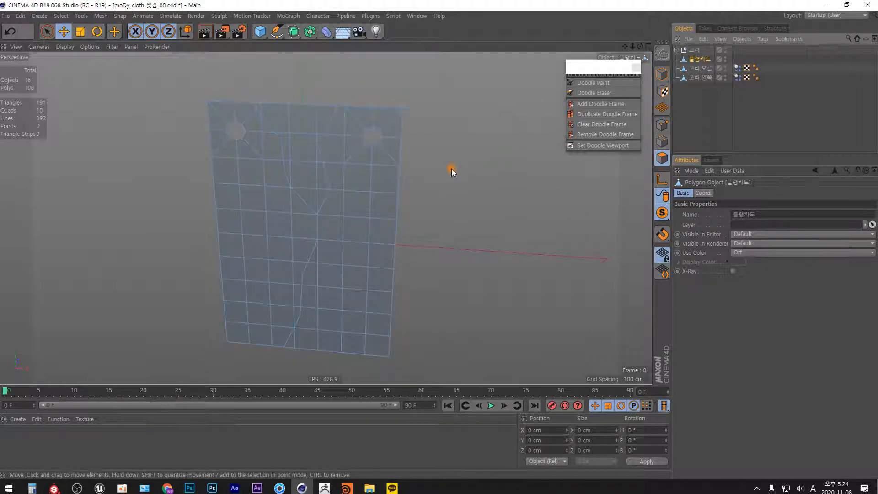
{"action": "key", "text": "9"}
{"action": "mouse_move", "coordinate": [397, 111]}
{"action": "left_mouse_down"}
{"action": "mouse_move", "coordinate": [347, 112]}
{"action": "mouse_move", "coordinate": [339, 134]}
{"action": "left_mouse_up"}
{"action": "mouse_move", "coordinate": [272, 84]}
{"action": "left_mouse_down"}
{"action": "mouse_move", "coordinate": [262, 104]}
{"action": "mouse_move", "coordinate": [286, 128]}
{"action": "left_mouse_up"}
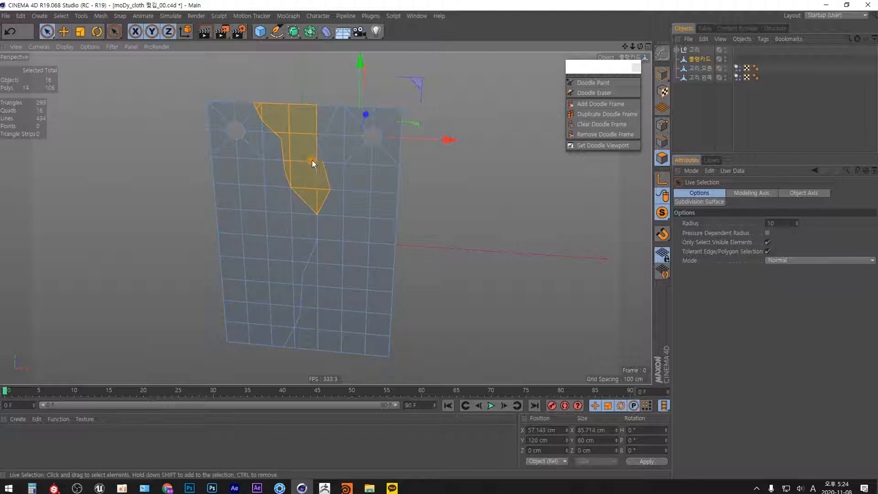
{"action": "left_click_drag", "start_coordinate": [314, 132], "coordinate": [325, 103]}
{"action": "key", "text": "e"}
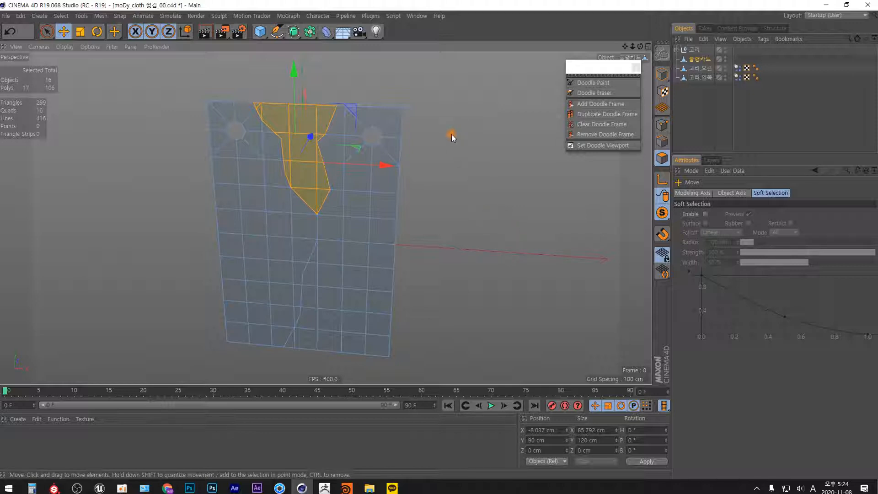
{"action": "key", "text": "u"}
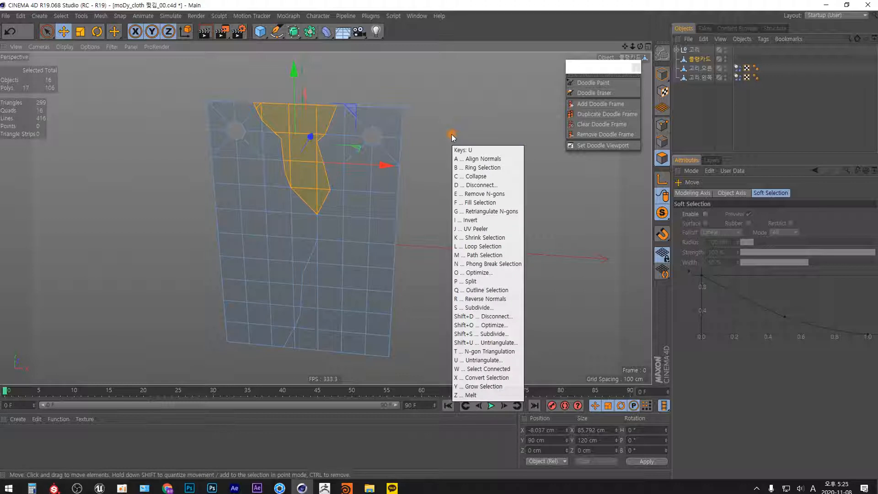
{"action": "key", "text": "Escape"}
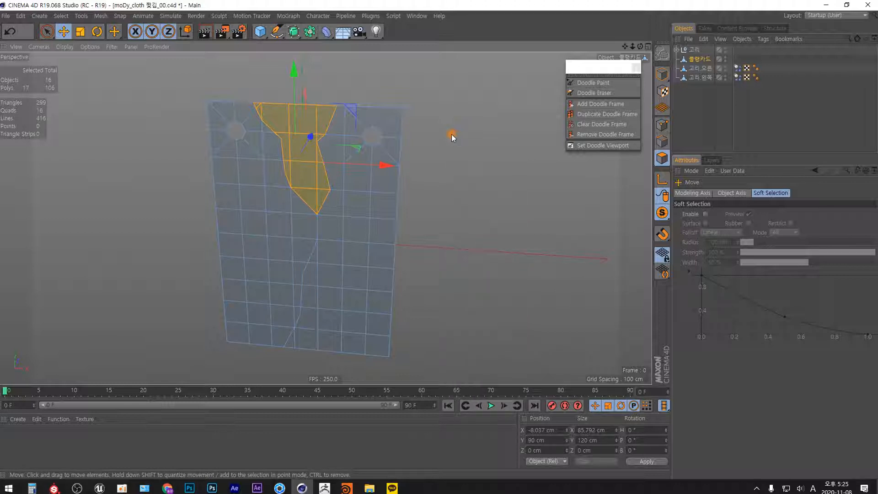
{"action": "left_click", "coordinate": [473, 170]}
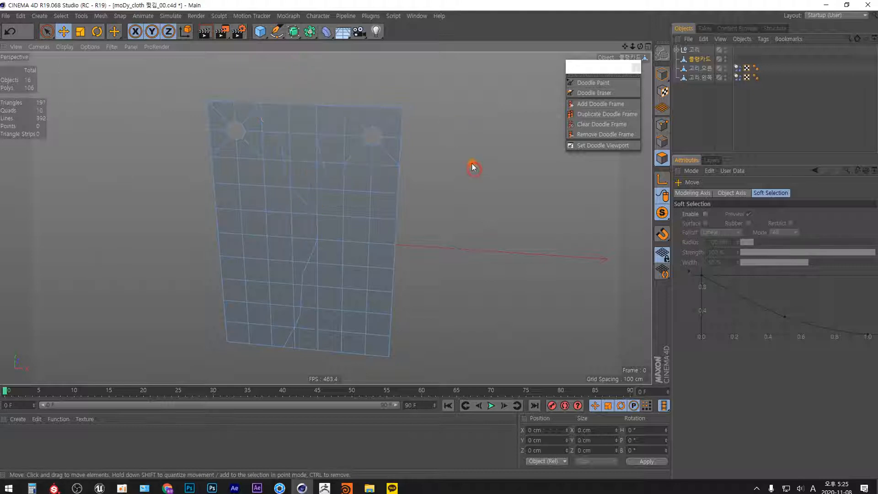
{"action": "double_click", "coordinate": [396, 128]}
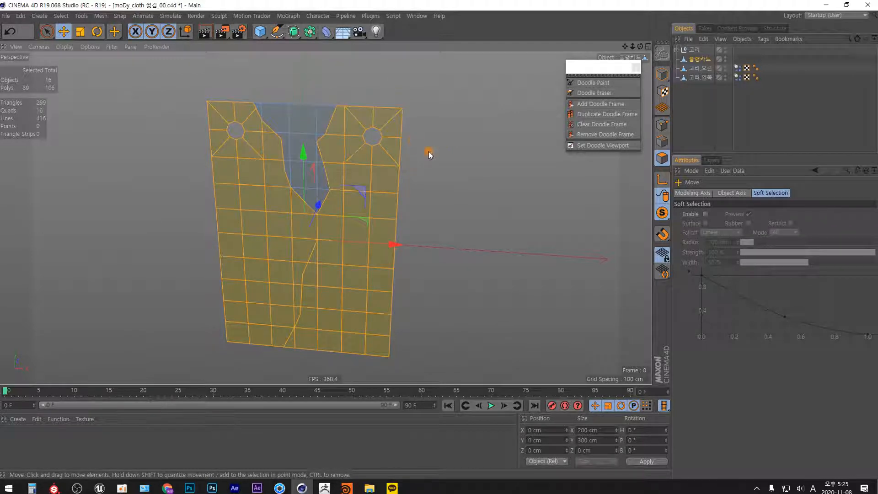
Select the polygons right of the V's right side and the lower tear line, down to the banner's lower edge, and disconnect them.
{"action": "key", "text": "9"}
{"action": "left_click", "coordinate": [463, 190]}
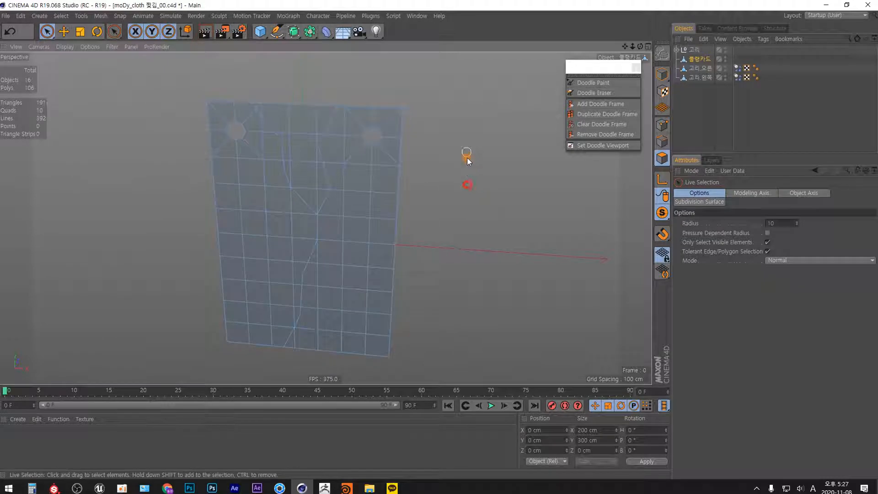
{"action": "mouse_move", "coordinate": [367, 97]}
{"action": "left_mouse_down"}
{"action": "mouse_move", "coordinate": [333, 158]}
{"action": "mouse_move", "coordinate": [326, 250]}
{"action": "left_mouse_up"}
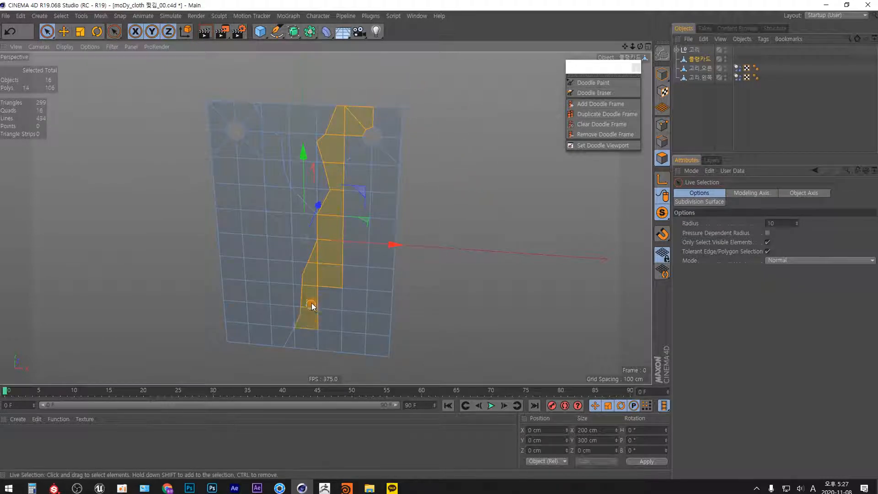
{"action": "mouse_move", "coordinate": [300, 338]}
{"action": "left_mouse_down"}
{"action": "mouse_move", "coordinate": [325, 308]}
{"action": "mouse_move", "coordinate": [382, 345]}
{"action": "mouse_move", "coordinate": [366, 109]}
{"action": "mouse_move", "coordinate": [384, 279]}
{"action": "left_mouse_up"}
{"action": "key", "text": "e"}
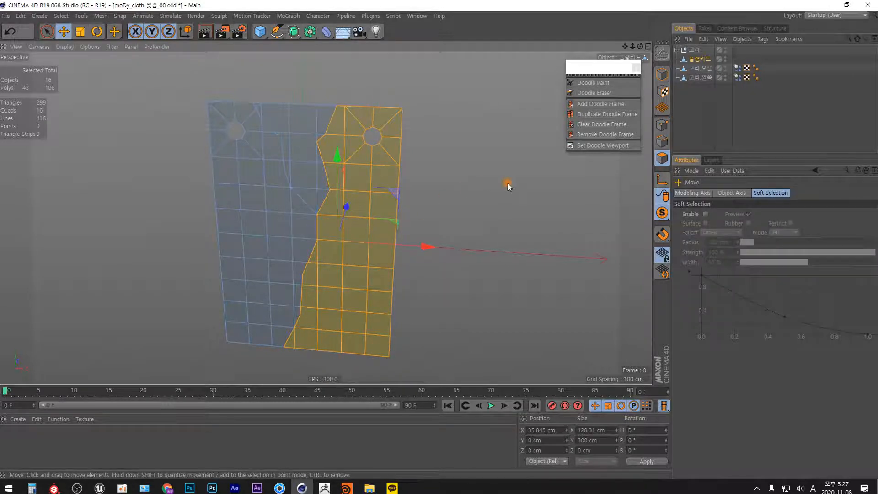
{"action": "right_click", "coordinate": [507, 182]}
{"action": "key", "text": "Escape"}
Check the separation by selecting the connected polygons of the right piece, the V-shaped piece and the left piece in turn.
{"action": "left_click", "coordinate": [452, 169]}
{"action": "double_click", "coordinate": [388, 178]}
{"action": "double_click", "coordinate": [326, 115]}
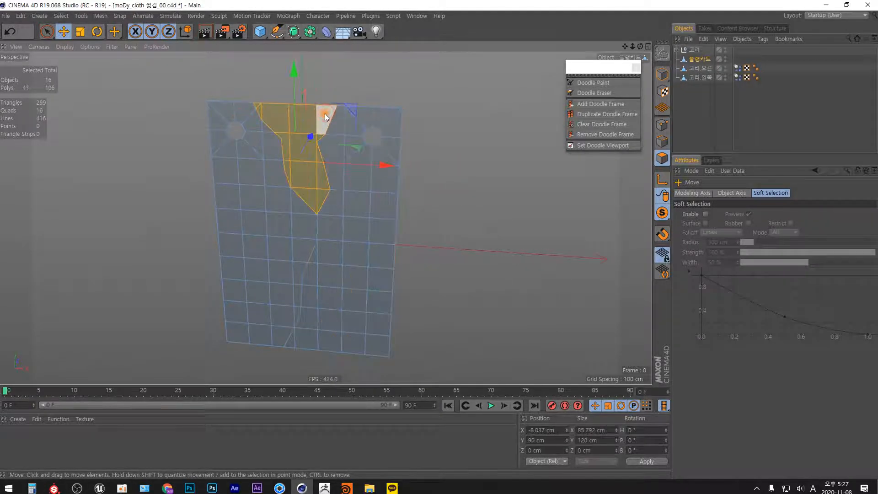
{"action": "double_click", "coordinate": [296, 204]}
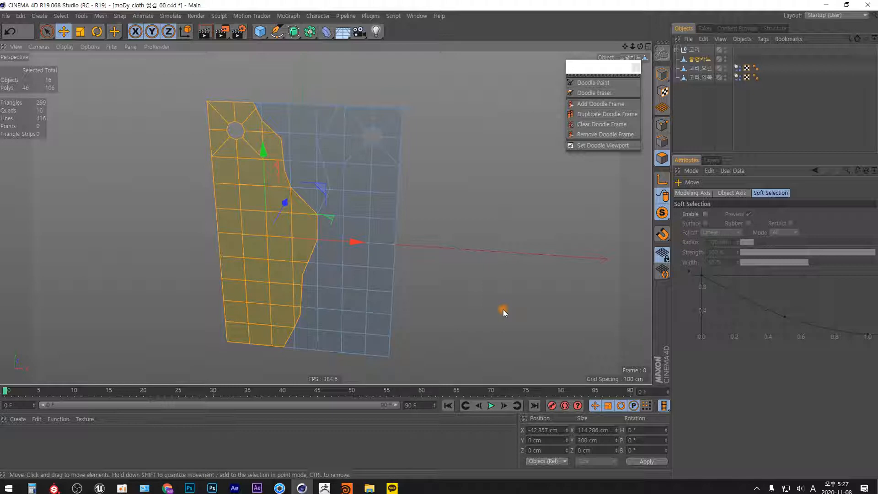
Select the banner's connected right piece in polygon mode, test-move it sideways, and undo the move.
{"action": "left_click", "coordinate": [662, 125]}
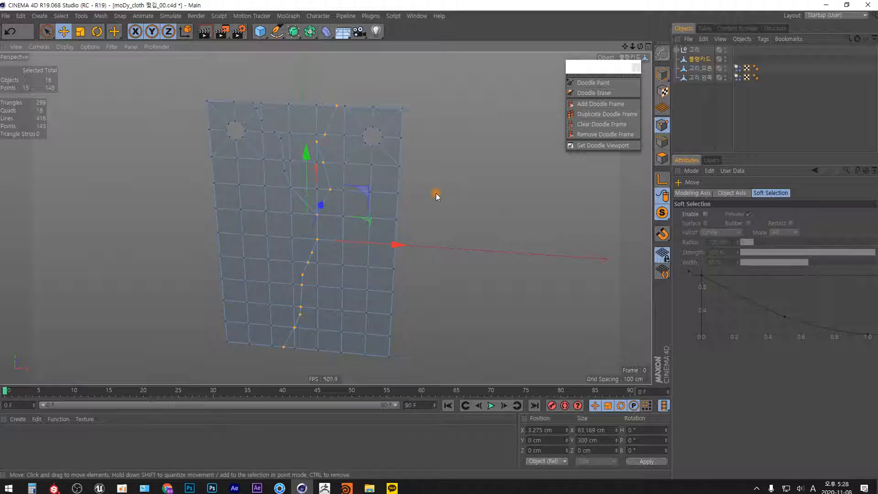
{"action": "left_click", "coordinate": [662, 158]}
{"action": "left_click", "coordinate": [394, 146]}
{"action": "double_click", "coordinate": [394, 147]}
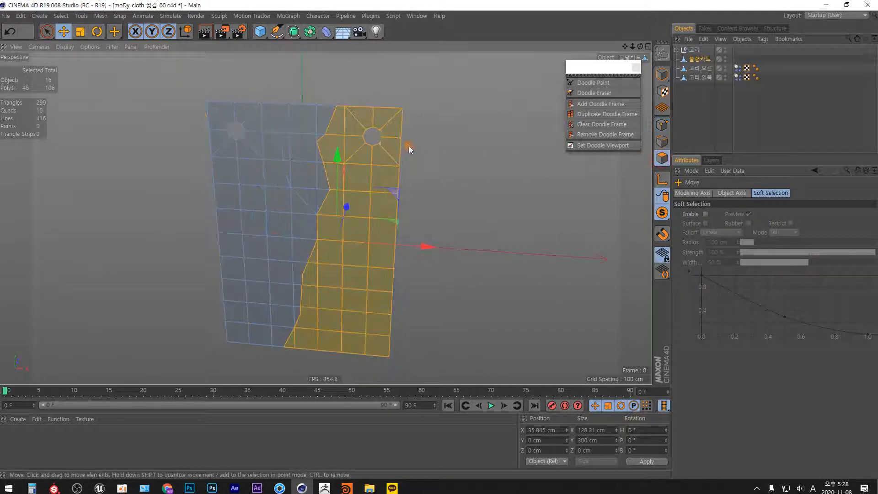
{"action": "left_click_drag", "start_coordinate": [490, 203], "coordinate": [552, 190]}
{"action": "key", "text": "ctrl+z"}
{"action": "left_click", "coordinate": [662, 125]}
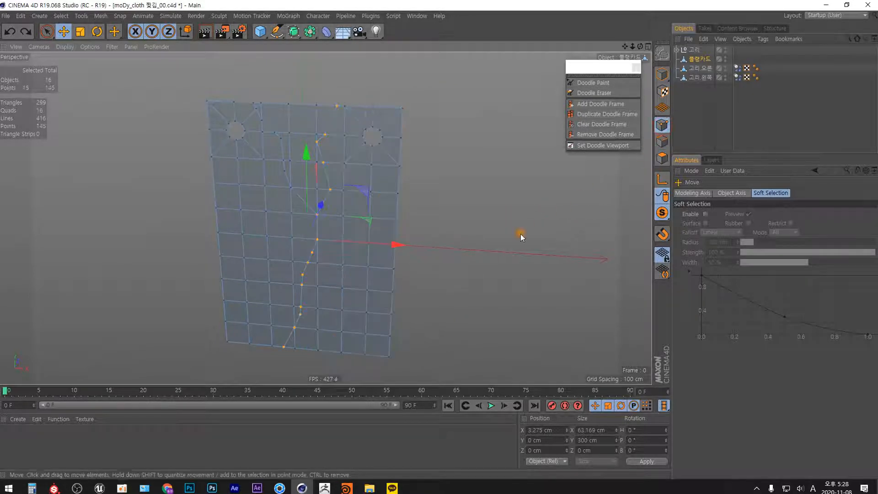
Live-select the points along the V's left side, from below its upper end down to the V's tip.
{"action": "key", "text": "9"}
{"action": "left_click_drag", "start_coordinate": [285, 357], "coordinate": [307, 285]}
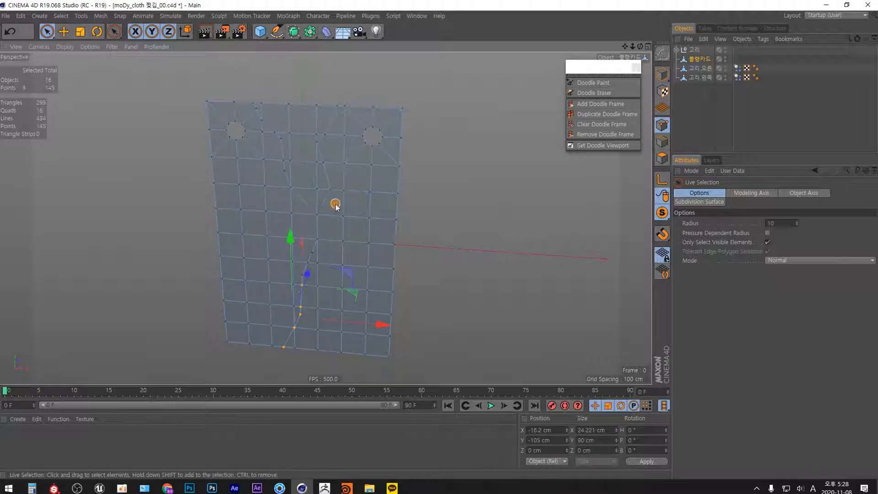
{"action": "left_click_drag", "start_coordinate": [332, 194], "coordinate": [327, 160]}
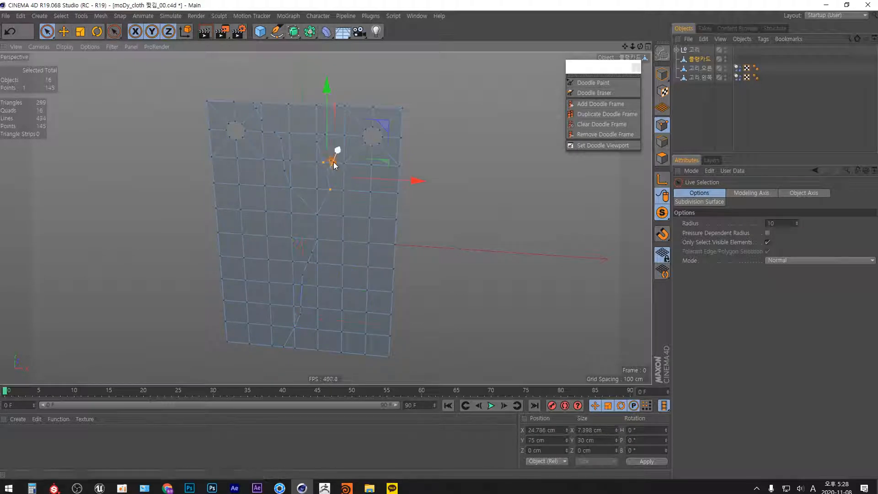
{"action": "left_click_drag", "start_coordinate": [325, 217], "coordinate": [280, 163]}
{"action": "key", "text": "e"}
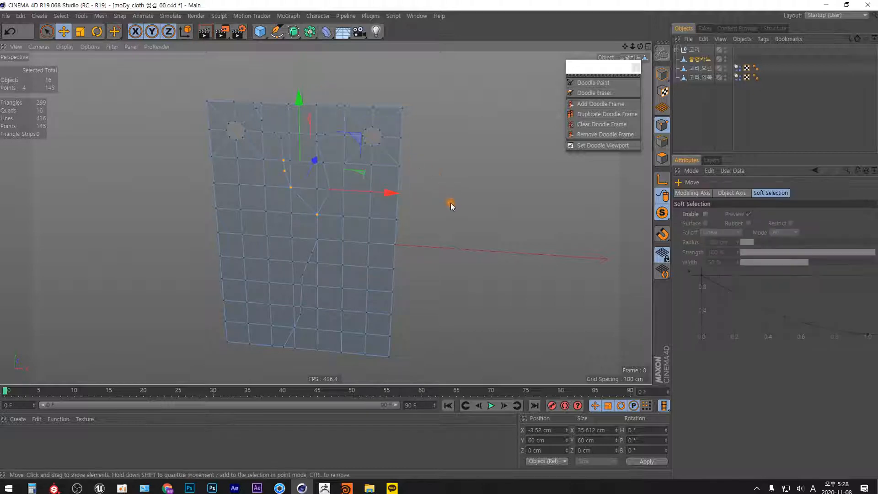
Add the V's right-side points and the upper part of the lower tear line to the selection, excluding the tear's lower end.
{"action": "key", "text": "space"}
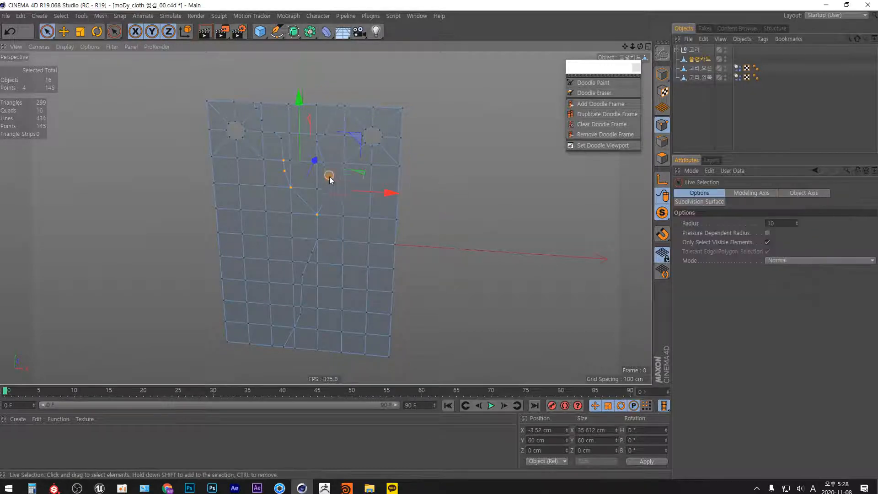
{"action": "mouse_move", "coordinate": [326, 160]}
{"action": "left_mouse_down", "text": "shift"}
{"action": "mouse_move", "coordinate": [329, 188]}
{"action": "mouse_move", "coordinate": [318, 216]}
{"action": "left_mouse_up", "text": "shift"}
{"action": "left_click", "coordinate": [283, 348], "text": "shift"}
{"action": "key", "text": "ctrl+z"}
{"action": "key", "text": "ctrl+z"}
{"action": "key", "text": "ctrl+z"}
{"action": "left_click_drag", "start_coordinate": [324, 162], "coordinate": [302, 288], "text": "shift"}
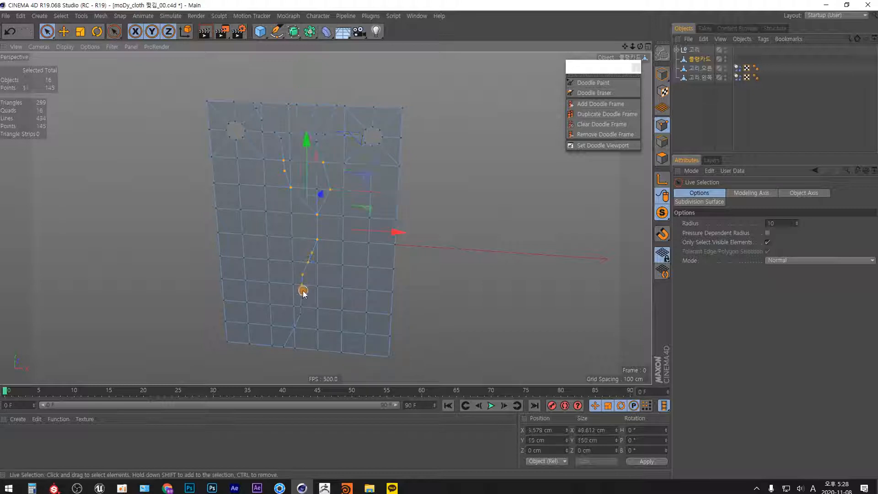
Reselect the inner tear-line points with Only Select Visible Elements turned off, and merge the overlapping points with Optimize.
{"action": "right_click", "coordinate": [443, 148]}
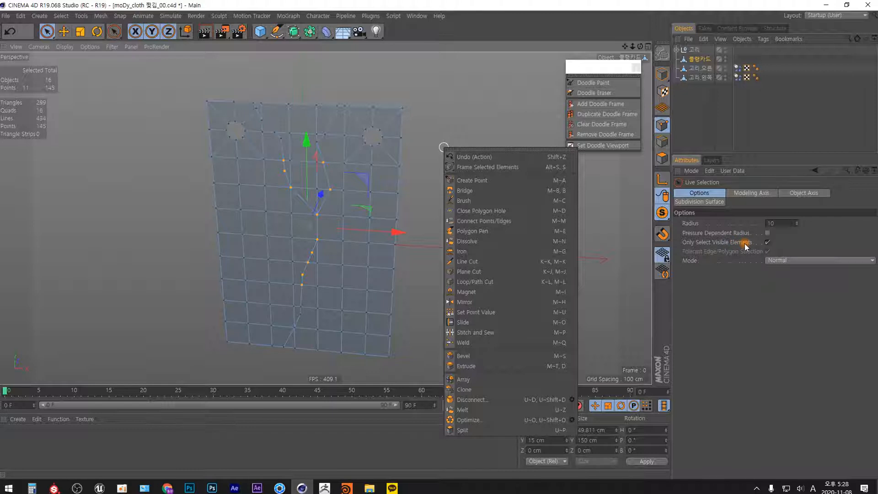
{"action": "left_click", "coordinate": [767, 242]}
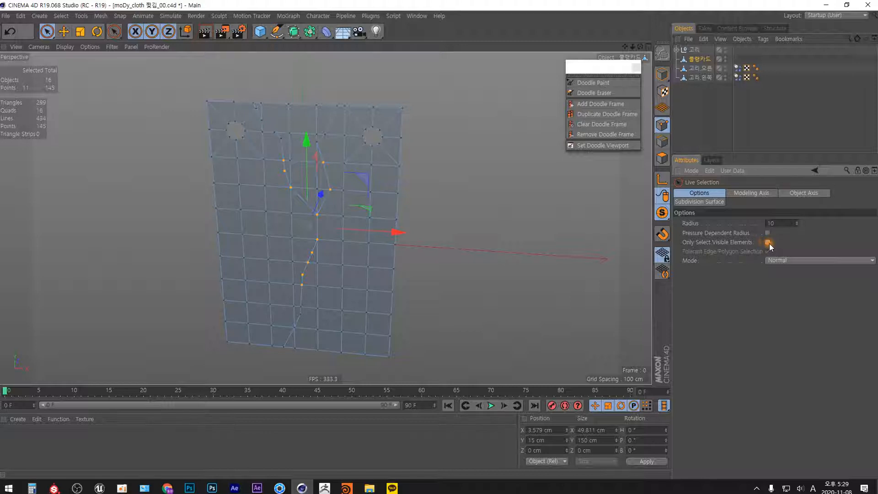
{"action": "left_click", "coordinate": [280, 163]}
{"action": "mouse_move", "coordinate": [281, 164]}
{"action": "left_mouse_down"}
{"action": "mouse_move", "coordinate": [308, 204]}
{"action": "mouse_move", "coordinate": [325, 200]}
{"action": "mouse_move", "coordinate": [326, 170]}
{"action": "mouse_move", "coordinate": [303, 287]}
{"action": "left_mouse_up"}
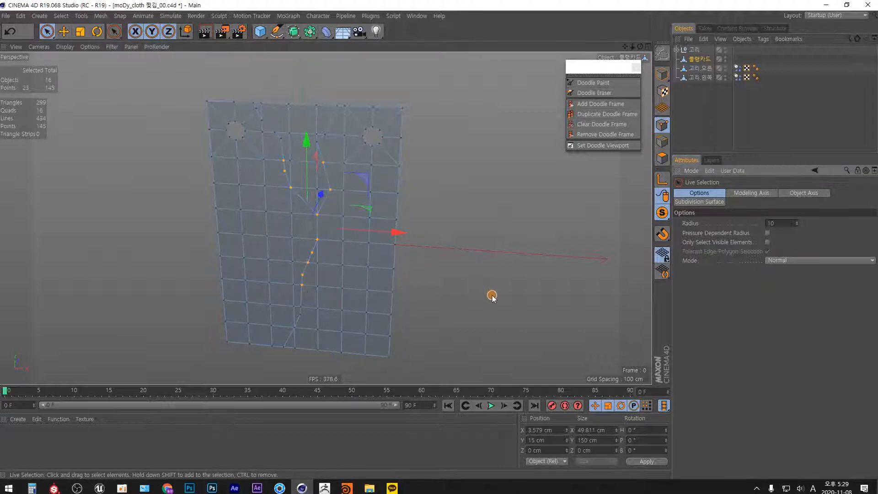
{"action": "right_click", "coordinate": [461, 188]}
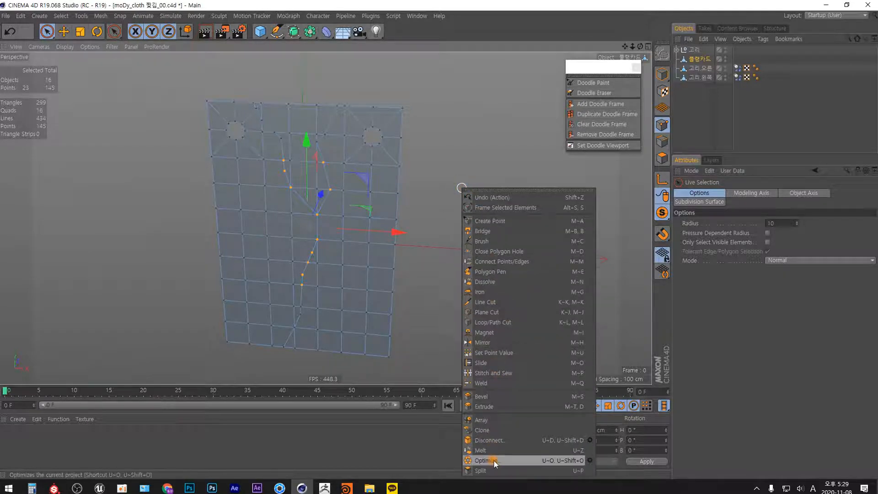
{"action": "left_click", "coordinate": [494, 460]}
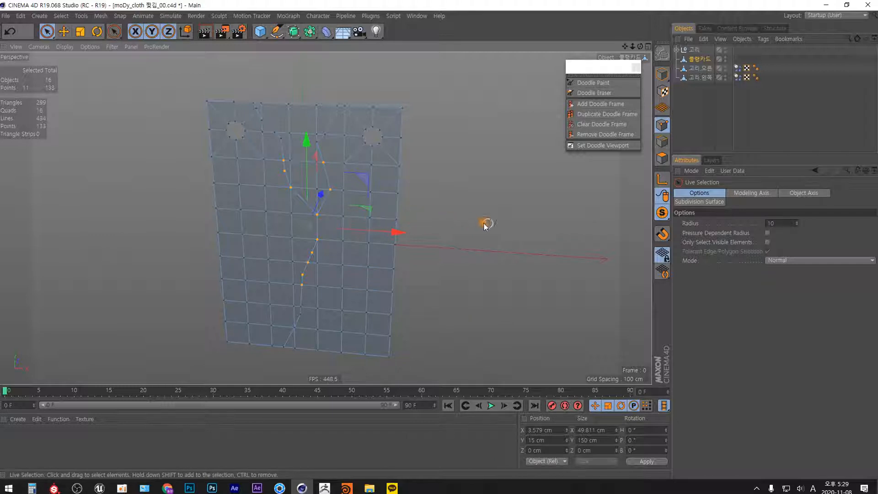
Select the polygons between the V's right side and the right hole, test-move them along X, and undo the move.
{"action": "left_click", "coordinate": [661, 159]}
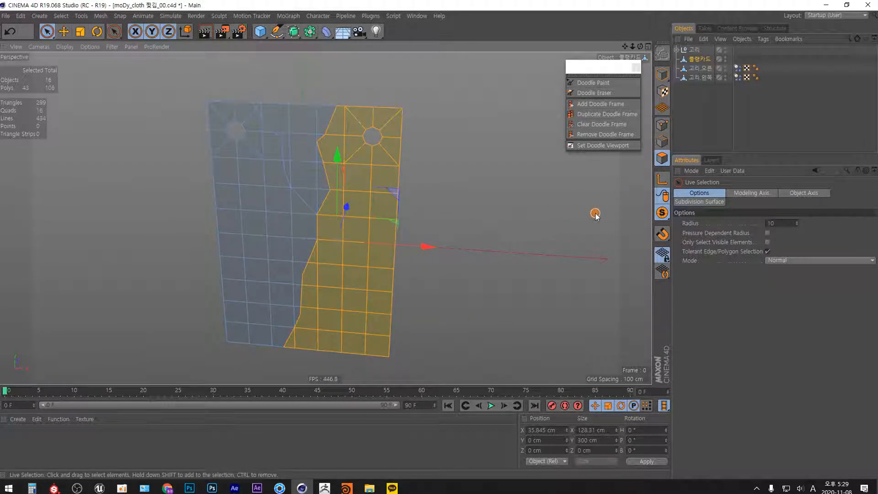
{"action": "key", "text": "e"}
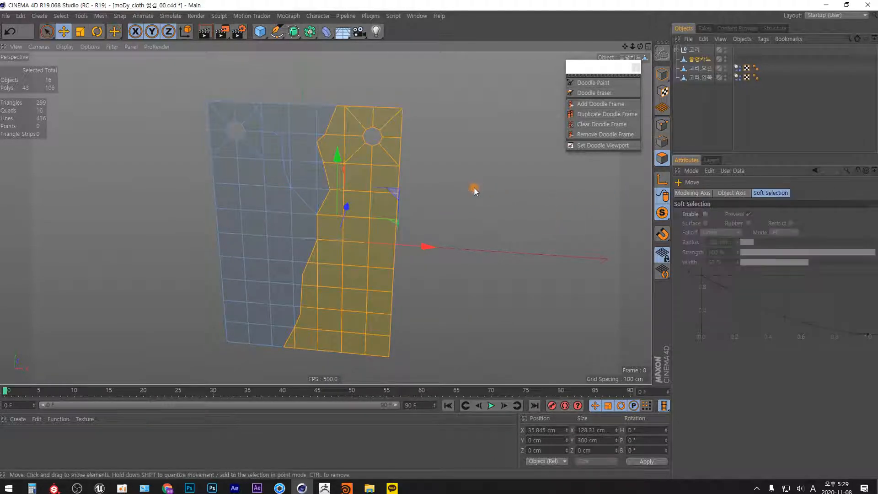
{"action": "left_click", "coordinate": [478, 185]}
{"action": "key", "text": "ctrl+a"}
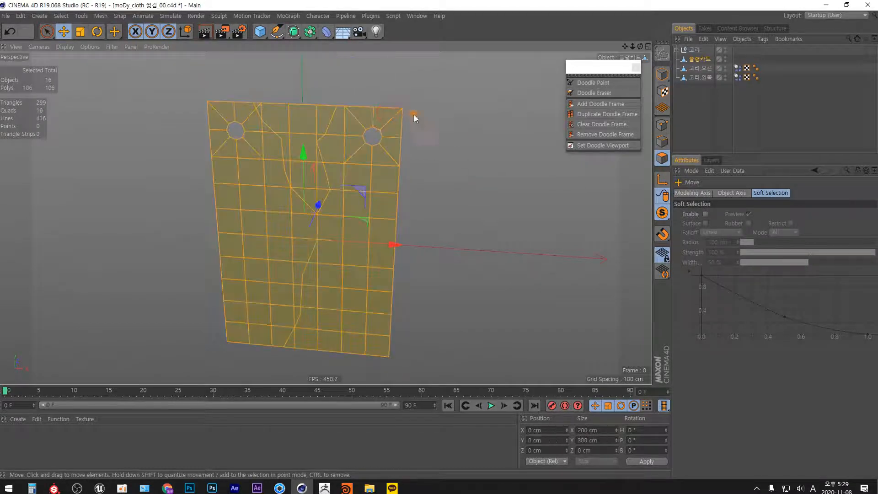
{"action": "left_click", "coordinate": [476, 161]}
{"action": "key", "text": "space"}
{"action": "mouse_move", "coordinate": [401, 109]}
{"action": "left_mouse_down"}
{"action": "mouse_move", "coordinate": [376, 103]}
{"action": "mouse_move", "coordinate": [340, 134]}
{"action": "mouse_move", "coordinate": [340, 178]}
{"action": "left_mouse_up"}
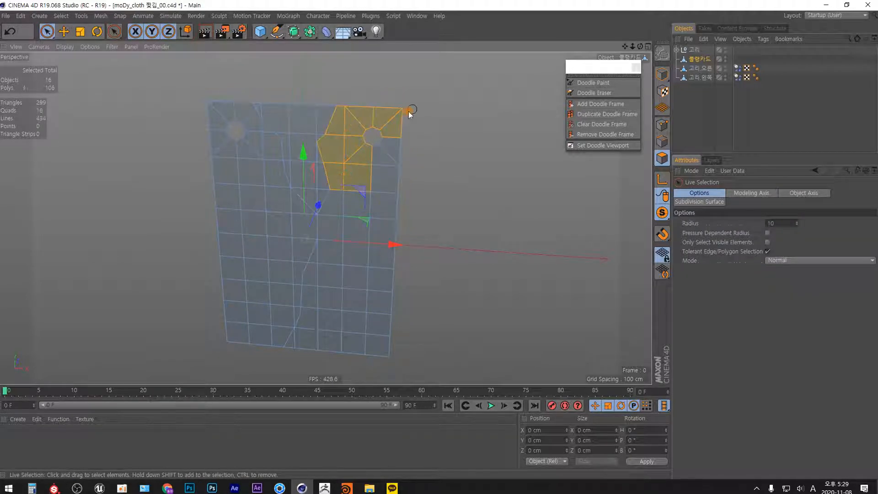
{"action": "key", "text": "space"}
{"action": "mouse_move", "coordinate": [444, 155]}
{"action": "left_mouse_down"}
{"action": "mouse_move", "coordinate": [460, 154]}
{"action": "mouse_move", "coordinate": [450, 158]}
{"action": "left_mouse_up"}
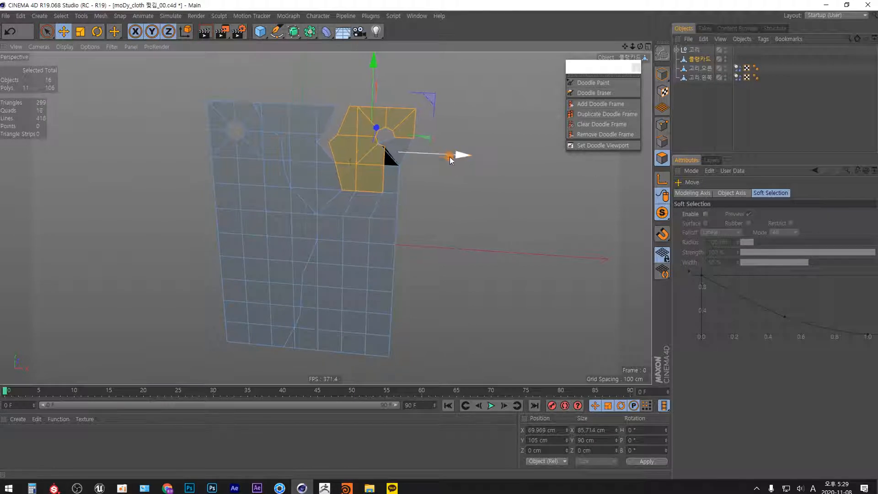
{"action": "key", "text": "ctrl+z"}
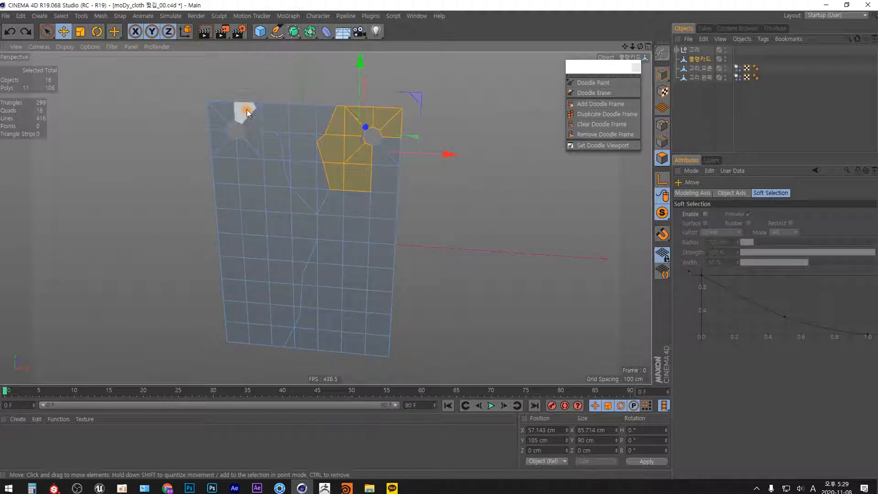
Select the polygons between the left hole and the V's left side, test-move them freely, and undo the move.
{"action": "key", "text": "space"}
{"action": "left_click_drag", "start_coordinate": [244, 112], "coordinate": [274, 155]}
{"action": "key", "text": "space"}
{"action": "left_click_drag", "start_coordinate": [482, 222], "coordinate": [459, 212]}
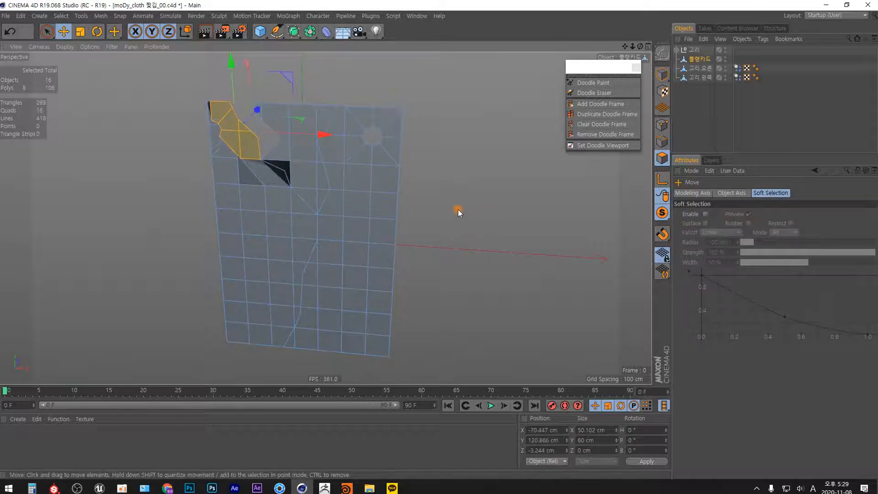
{"action": "key", "text": "ctrl+z"}
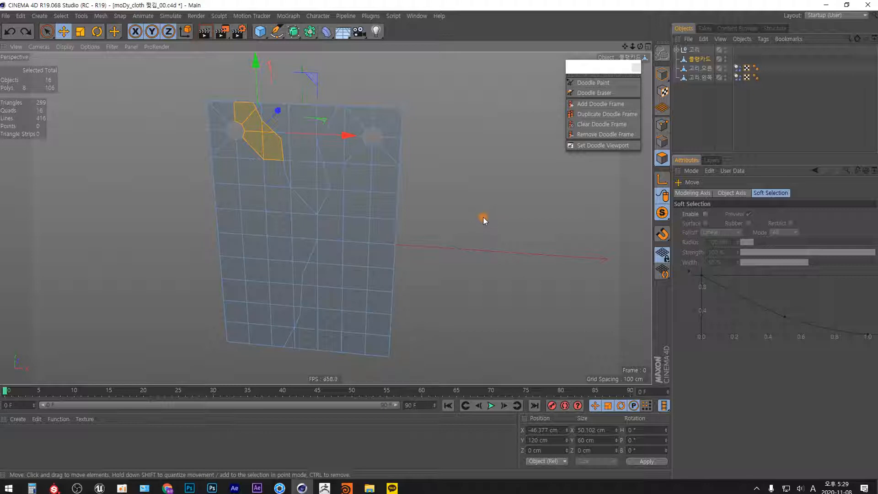
Put the banner object under a new Subdivision Surface and set its type to OpenSubdiv Loop.
{"action": "left_click", "coordinate": [663, 74]}
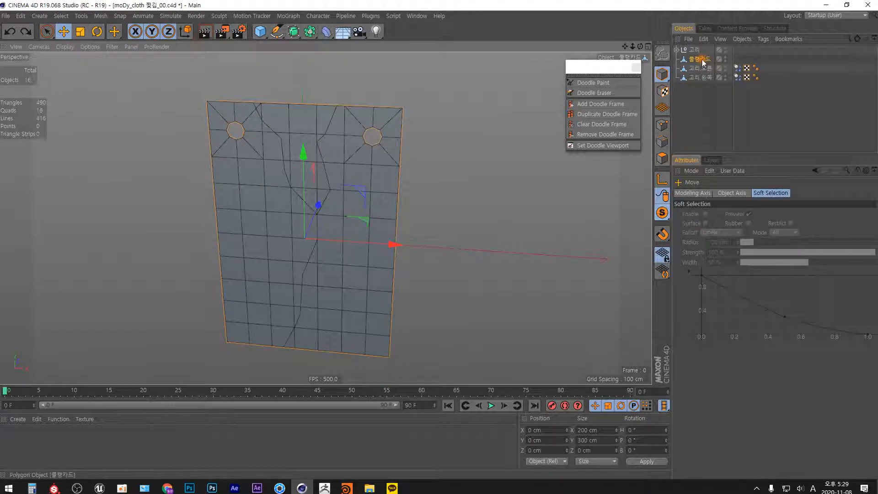
{"action": "left_click", "coordinate": [294, 31], "text": "alt"}
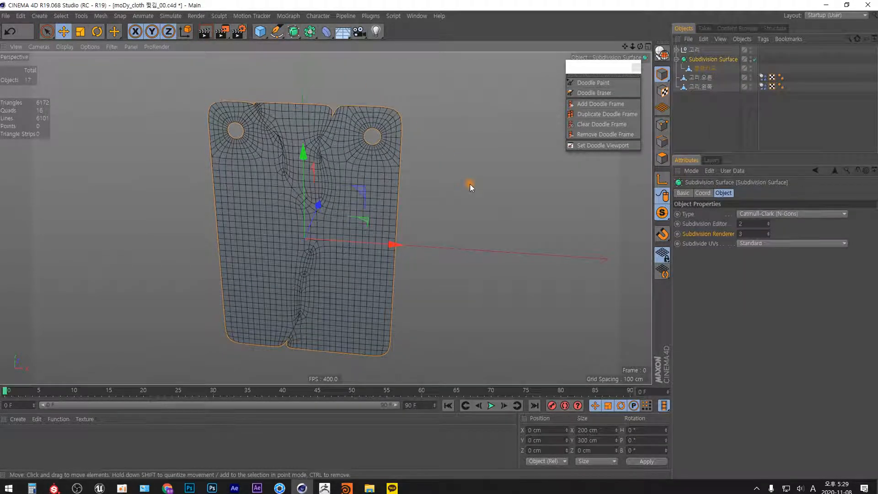
{"action": "left_click", "coordinate": [823, 215]}
{"action": "left_click", "coordinate": [780, 262]}
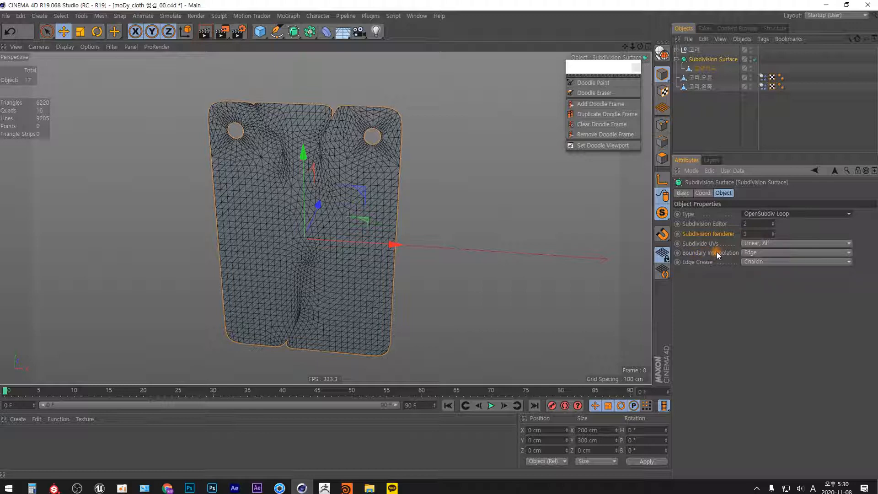
Compare the Edge and Edge and Corner boundary interpolation modes on the Subdivision Surface, finishing with Edge and Corner.
{"action": "left_click", "coordinate": [751, 254]}
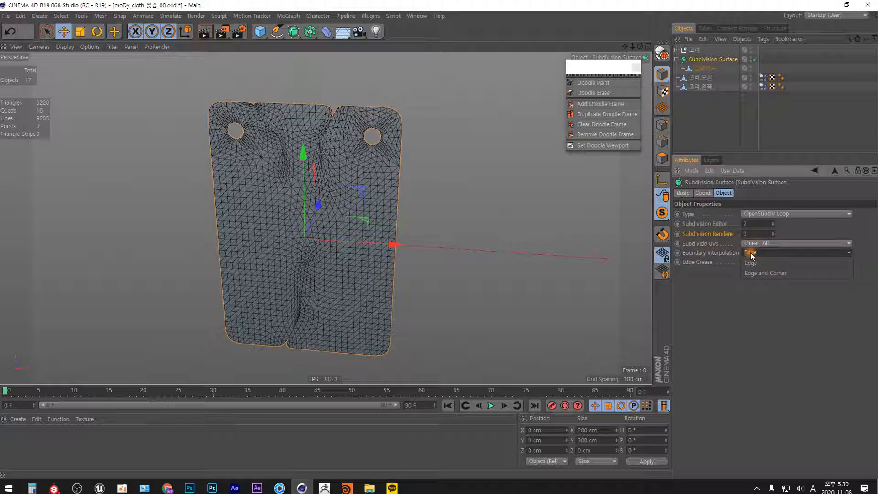
{"action": "left_click", "coordinate": [757, 276]}
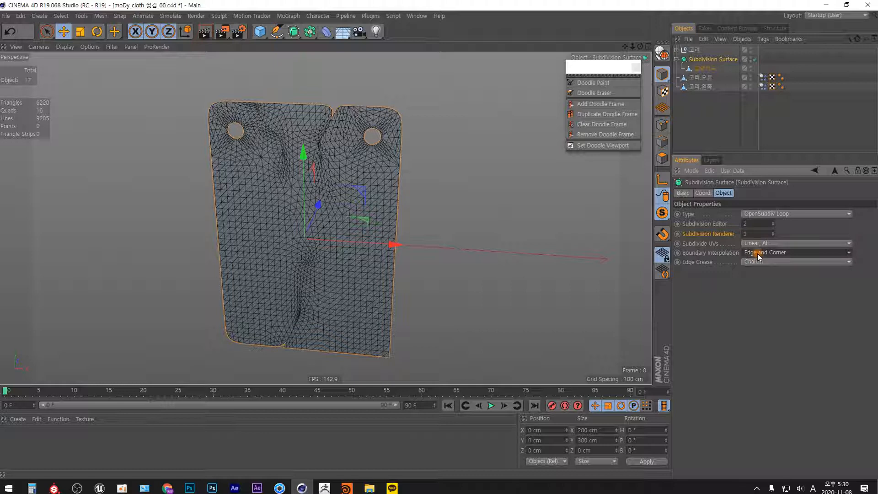
{"action": "left_click", "coordinate": [758, 253]}
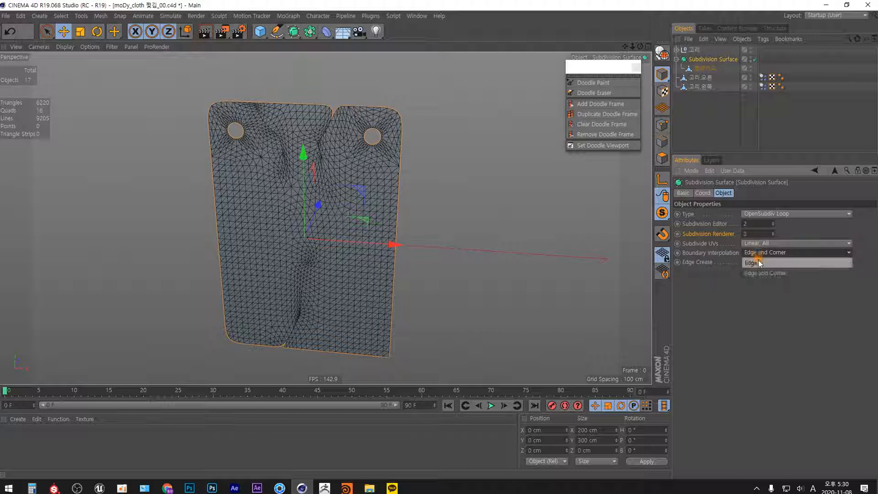
{"action": "left_click", "coordinate": [759, 267]}
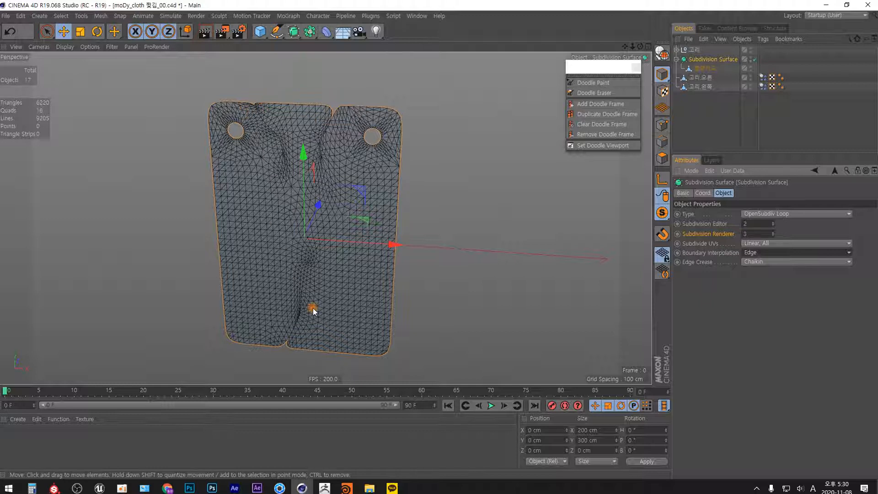
{"action": "left_click", "coordinate": [763, 253]}
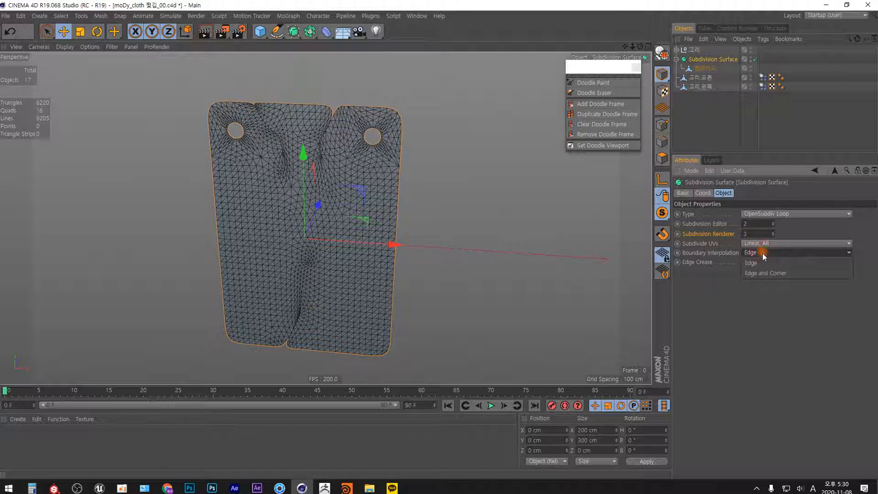
{"action": "left_click", "coordinate": [762, 273]}
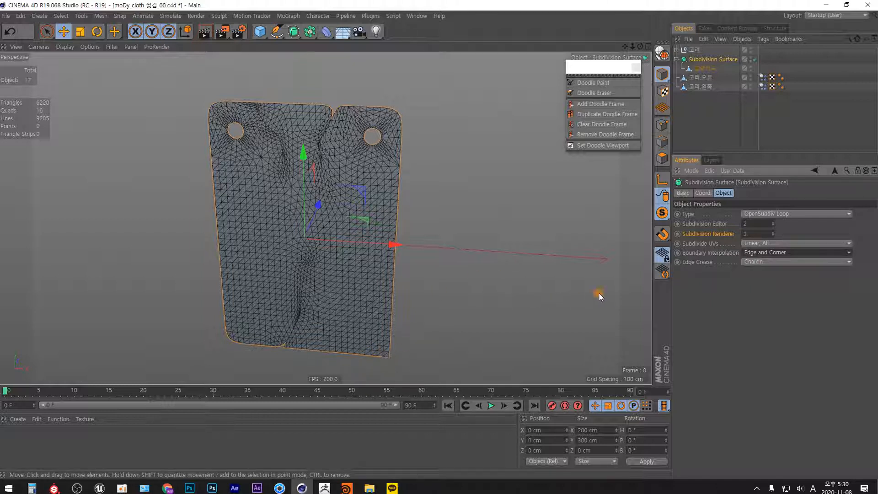
Set the Subdivision Surface's edge crease to Uniform and its editor and renderer subdivision levels to 1.
{"action": "left_click", "coordinate": [759, 261]}
{"action": "left_click", "coordinate": [761, 272]}
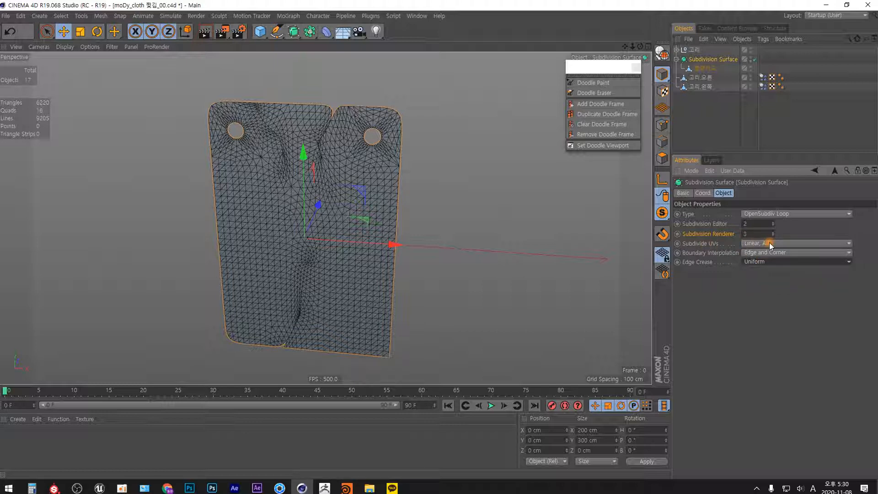
{"action": "left_click", "coordinate": [773, 225]}
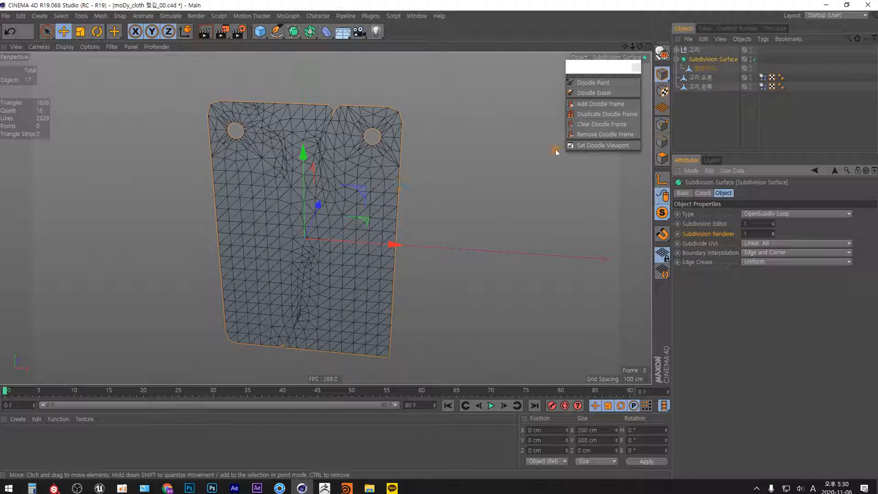
Make the Subdivision Surface editable and switch to point editing.
{"action": "right_click", "coordinate": [718, 60]}
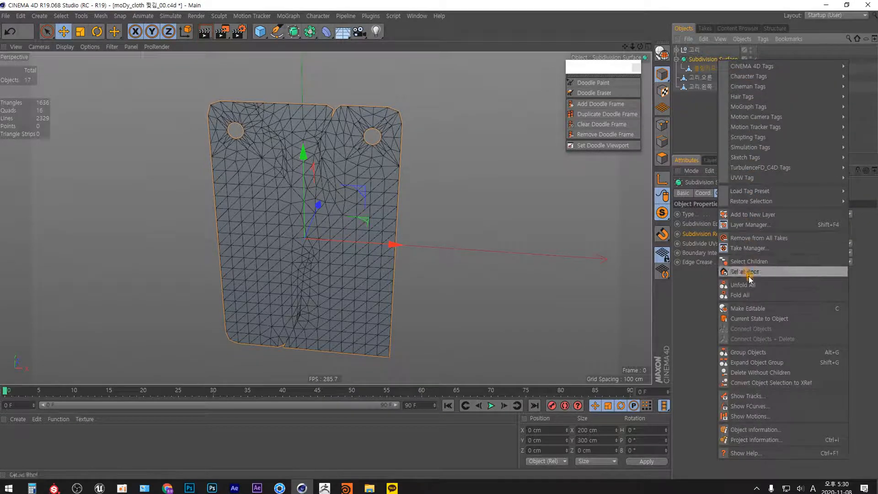
{"action": "left_click", "coordinate": [748, 308]}
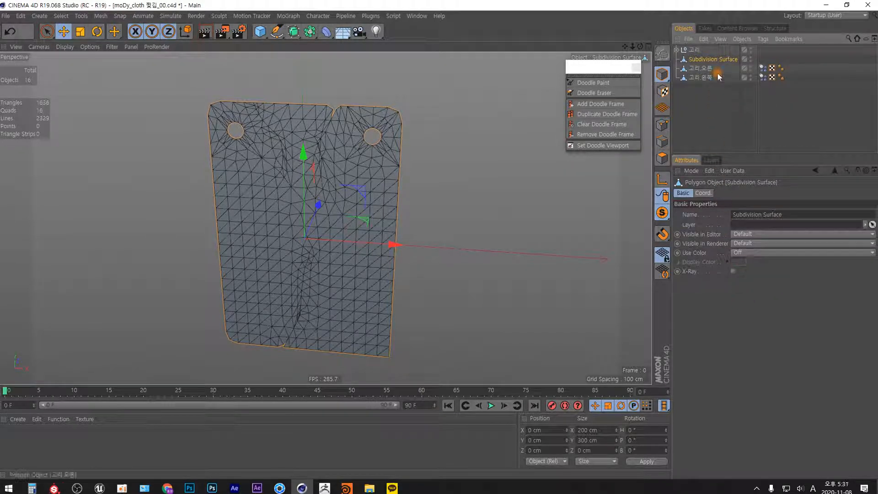
{"action": "left_click", "coordinate": [662, 123]}
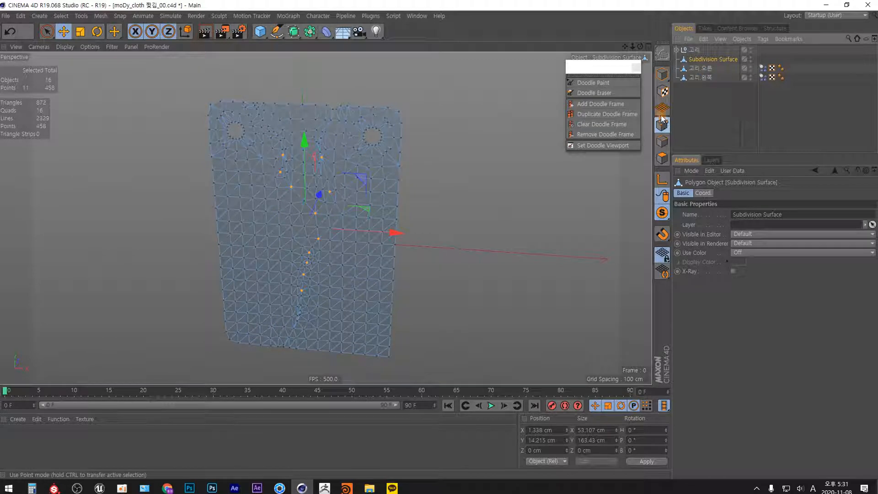
Move the banner's rounded upper-right corner point outward to about X 100 cm, Y 150.7 cm to square the corner.
{"action": "left_click", "coordinate": [400, 111]}
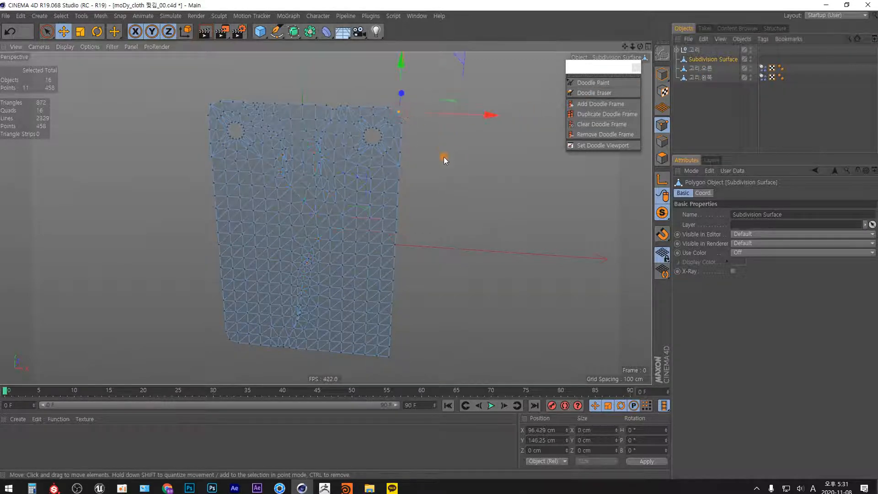
{"action": "left_click_drag", "start_coordinate": [463, 58], "coordinate": [467, 54]}
{"action": "scroll", "coordinate": [344, 114], "scroll_direction": "up", "scroll_amount": 5}
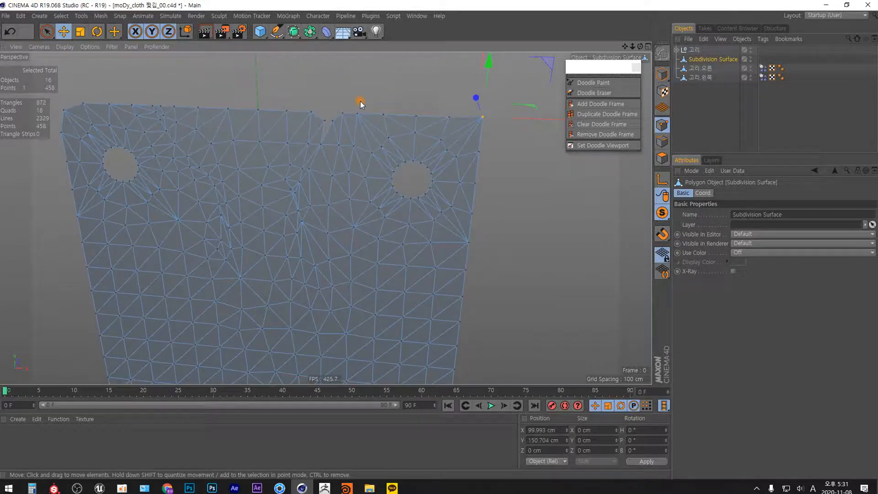
Move the two points flanking the notch in the banner's top edge together to close the notch.
{"action": "scroll", "coordinate": [360, 101], "scroll_direction": "up", "scroll_amount": 4}
{"action": "middle_click_drag", "start_coordinate": [362, 102], "coordinate": [404, 136], "text": "alt"}
{"action": "middle_click_drag", "start_coordinate": [422, 322], "coordinate": [309, 157], "text": "alt"}
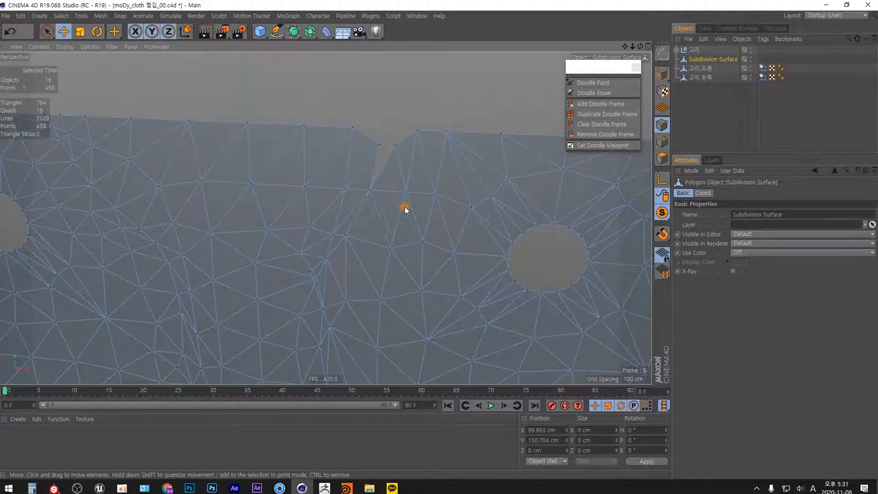
{"action": "left_click", "coordinate": [396, 145]}
{"action": "left_click_drag", "start_coordinate": [487, 98], "coordinate": [480, 83]}
{"action": "left_click", "coordinate": [379, 144]}
{"action": "left_click_drag", "start_coordinate": [403, 142], "coordinate": [493, 81]}
{"action": "scroll", "coordinate": [445, 261], "scroll_direction": "down", "scroll_amount": 5}
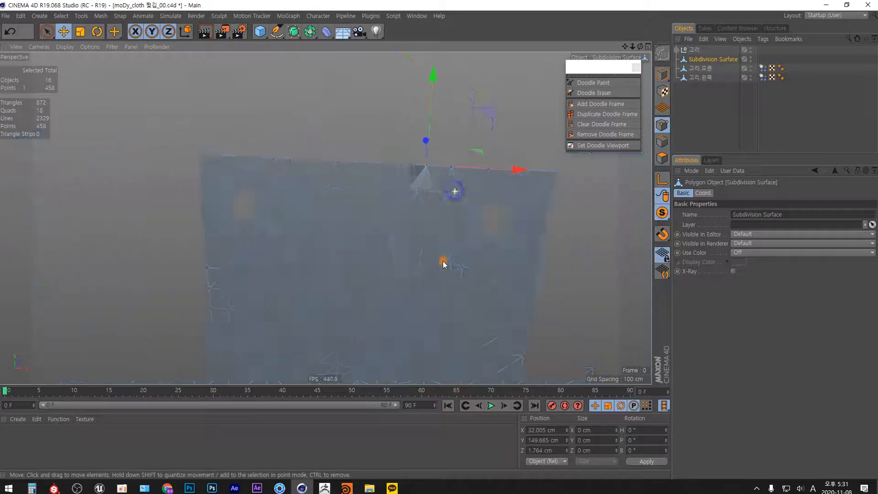
Square the banner's upper-left and lower-left corners by moving their points outward, the lower one to about X -99 cm, Y -151 cm.
{"action": "left_click", "coordinate": [252, 172]}
{"action": "left_click_drag", "start_coordinate": [297, 125], "coordinate": [380, 197]}
{"action": "left_click", "coordinate": [279, 263]}
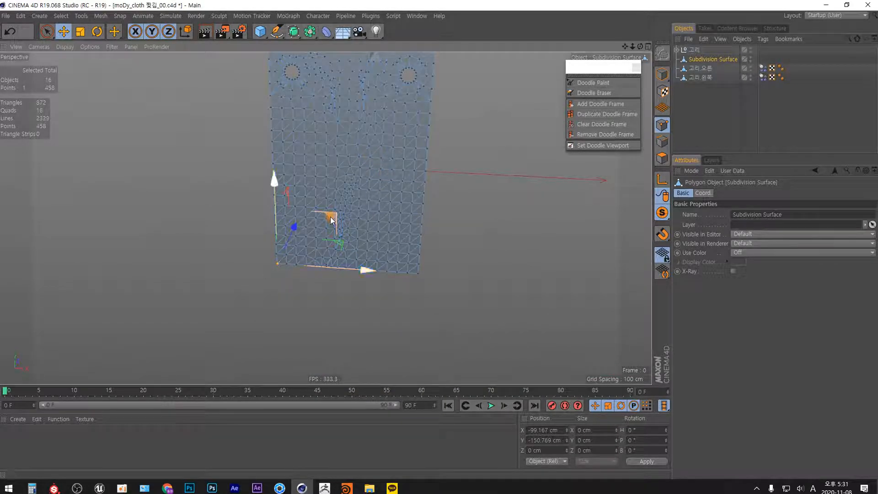
Close the small gap in the lower tear line by snapping its edge points onto the opposite side.
{"action": "right_click_drag", "start_coordinate": [358, 230], "coordinate": [371, 84], "text": "alt"}
{"action": "right_click_drag", "start_coordinate": [319, 265], "coordinate": [320, 183], "text": "alt"}
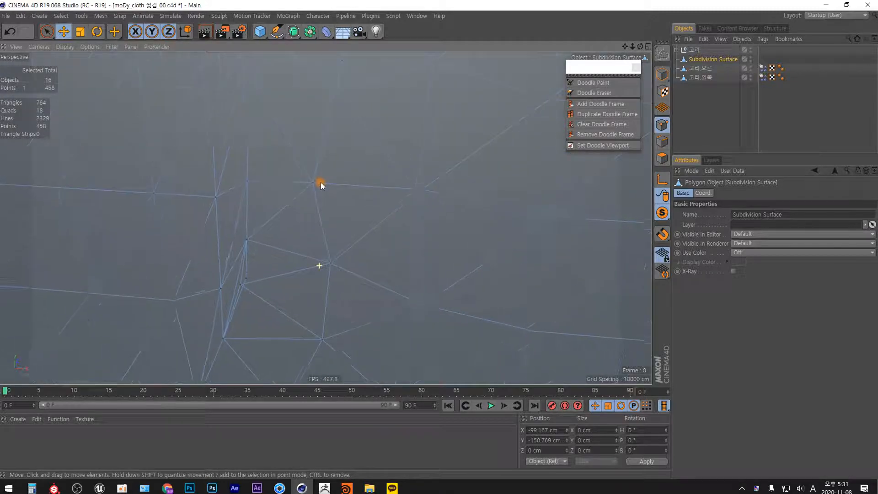
{"action": "right_click_drag", "start_coordinate": [320, 224], "coordinate": [337, 204], "text": "alt"}
{"action": "right_click", "coordinate": [337, 201]}
{"action": "key", "text": "Escape"}
{"action": "right_click_drag", "start_coordinate": [353, 255], "coordinate": [304, 205], "text": "alt"}
{"action": "left_click", "coordinate": [294, 189]}
{"action": "mouse_move", "coordinate": [356, 160]}
{"action": "left_mouse_down"}
{"action": "mouse_move", "coordinate": [347, 154]}
{"action": "mouse_move", "coordinate": [365, 153]}
{"action": "left_mouse_up"}
{"action": "left_click", "coordinate": [300, 182]}
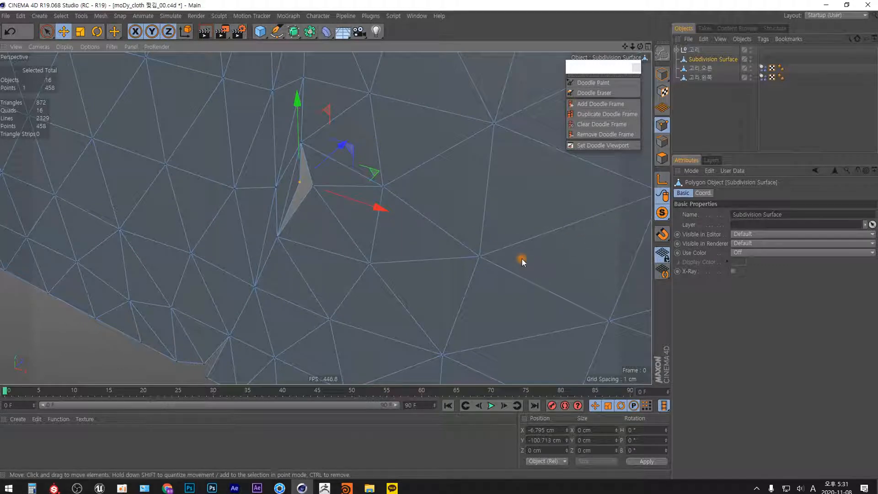
{"action": "left_click_drag", "start_coordinate": [301, 182], "coordinate": [314, 186]}
Close the small notch where the lower tear line meets the banner's bottom edge.
{"action": "right_click_drag", "start_coordinate": [357, 218], "coordinate": [354, 251], "text": "alt"}
{"action": "middle_click_drag", "start_coordinate": [320, 311], "coordinate": [352, 261], "text": "alt"}
{"action": "left_click", "coordinate": [310, 238]}
Set the Z position of the first point at the closed top-edge notch to 0 cm.
{"action": "right_click_drag", "start_coordinate": [437, 193], "coordinate": [382, 224], "text": "alt"}
{"action": "middle_click_drag", "start_coordinate": [462, 226], "coordinate": [418, 328], "text": "alt"}
{"action": "left_click_drag", "start_coordinate": [441, 263], "coordinate": [378, 274], "text": "alt"}
{"action": "middle_click_drag", "start_coordinate": [359, 87], "coordinate": [364, 200], "text": "alt"}
{"action": "right_click_drag", "start_coordinate": [363, 190], "coordinate": [366, 89], "text": "alt"}
{"action": "right_click_drag", "start_coordinate": [352, 207], "coordinate": [350, 156], "text": "alt"}
{"action": "left_click_drag", "start_coordinate": [340, 216], "coordinate": [325, 292], "text": "alt"}
{"action": "left_click", "coordinate": [382, 214]}
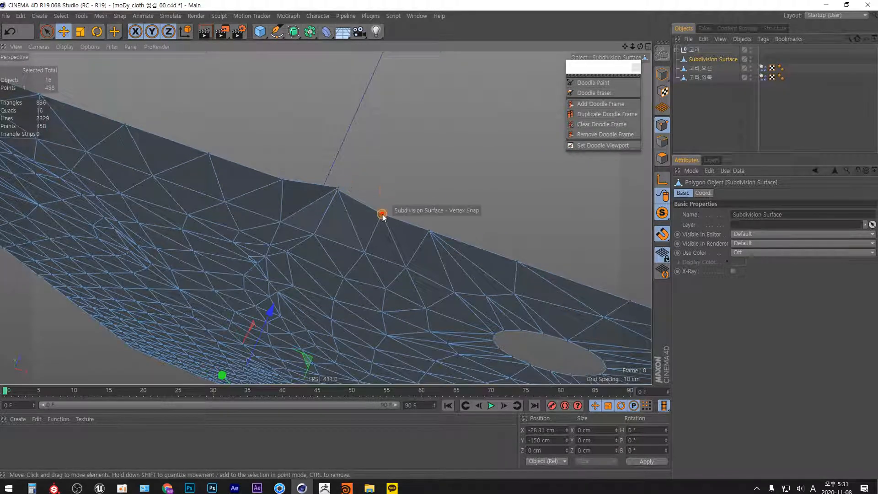
{"action": "left_click", "coordinate": [543, 450]}
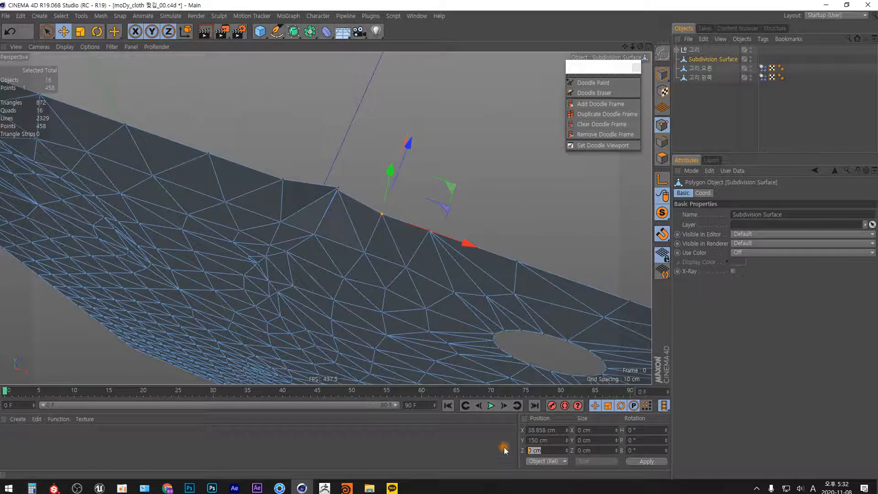
{"action": "left_click", "coordinate": [339, 191]}
{"action": "left_click_drag", "start_coordinate": [554, 451], "coordinate": [476, 479]}
{"action": "type", "text": "0"}
{"action": "key", "text": "Return"}
Set the Z position of the second, overlapping point at the top-edge notch to 0 cm.
{"action": "left_click", "coordinate": [305, 147]}
{"action": "left_click", "coordinate": [338, 188]}
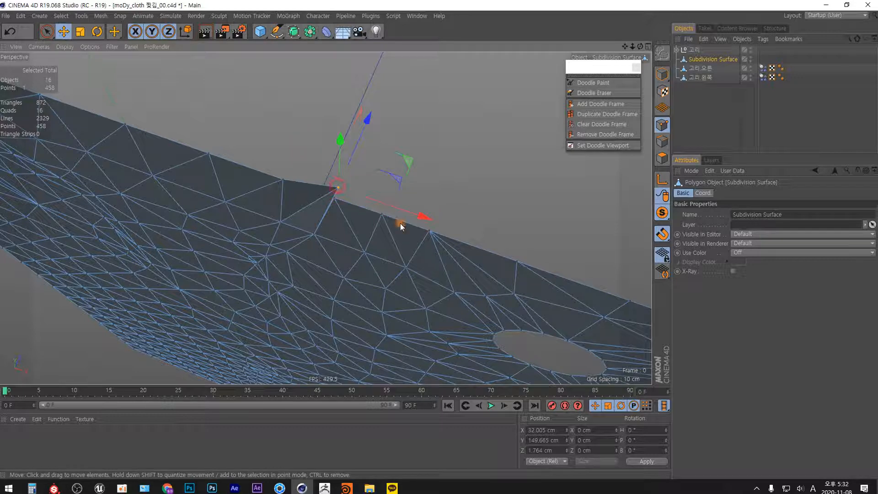
{"action": "left_click_drag", "start_coordinate": [555, 450], "coordinate": [483, 482]}
{"action": "type", "text": "0"}
{"action": "key", "text": "Return"}
{"action": "right_click_drag", "start_coordinate": [351, 257], "coordinate": [353, 193], "text": "alt"}
{"action": "left_click_drag", "start_coordinate": [353, 194], "coordinate": [360, 200], "text": "alt"}
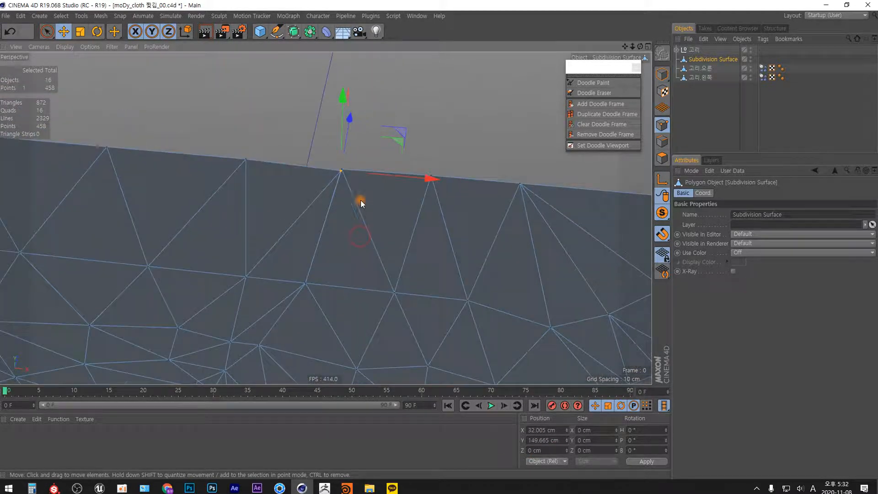
Align the first top-edge notch point with its neighbour by setting its Y position to 150 cm.
{"action": "right_click_drag", "start_coordinate": [360, 199], "coordinate": [354, 79], "text": "alt"}
{"action": "middle_click_drag", "start_coordinate": [355, 79], "coordinate": [363, 187], "text": "alt"}
{"action": "left_click_drag", "start_coordinate": [364, 187], "coordinate": [369, 215], "text": "alt"}
{"action": "right_click_drag", "start_coordinate": [369, 215], "coordinate": [445, 307], "text": "alt"}
{"action": "left_click", "coordinate": [489, 245]}
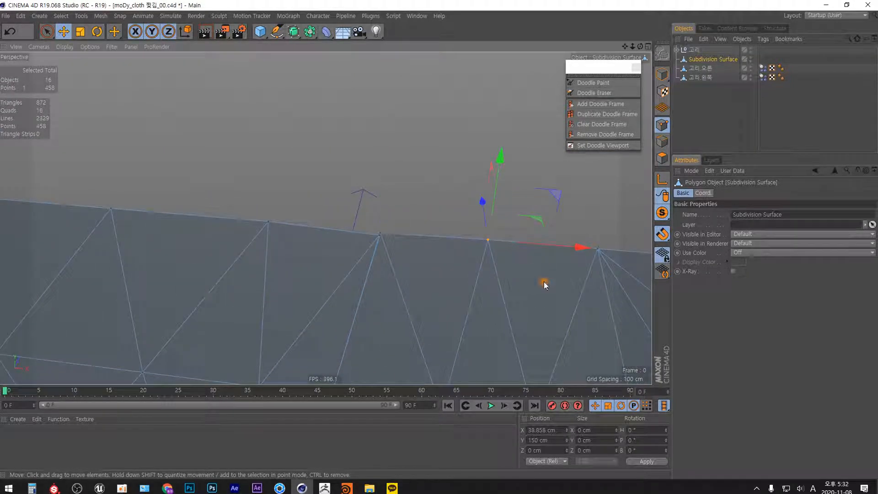
{"action": "left_click", "coordinate": [542, 440]}
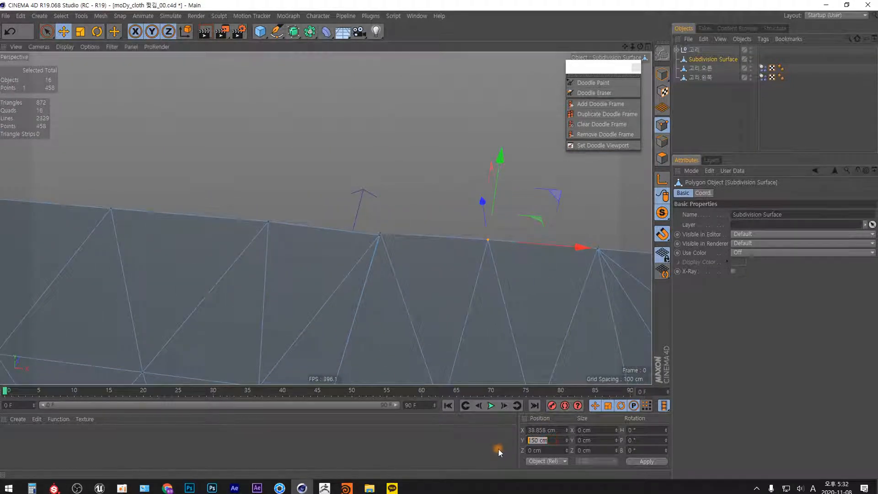
{"action": "left_click", "coordinate": [380, 235]}
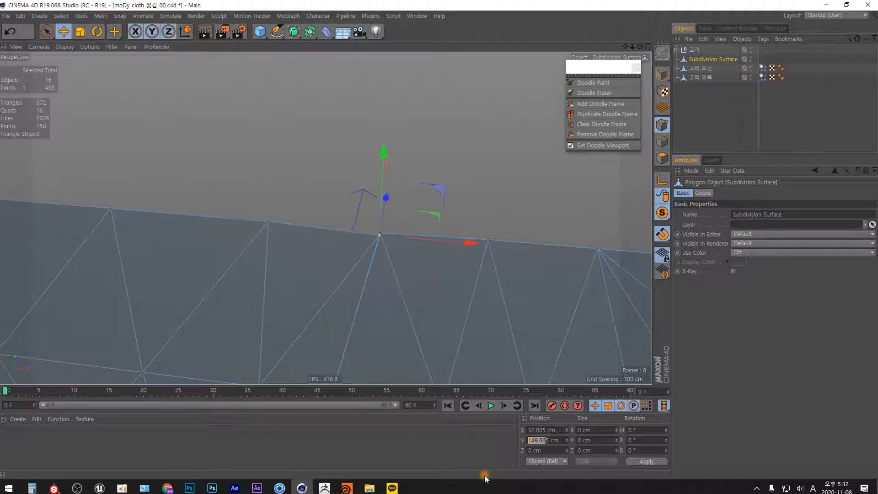
{"action": "type", "text": "0"}
{"action": "key", "text": "Return"}
{"action": "key", "text": "ctrl+z"}
{"action": "key", "text": "Return"}
Set the second notch point's Y position to 150 cm and snap it onto the first one.
{"action": "left_click_drag", "start_coordinate": [400, 255], "coordinate": [381, 237]}
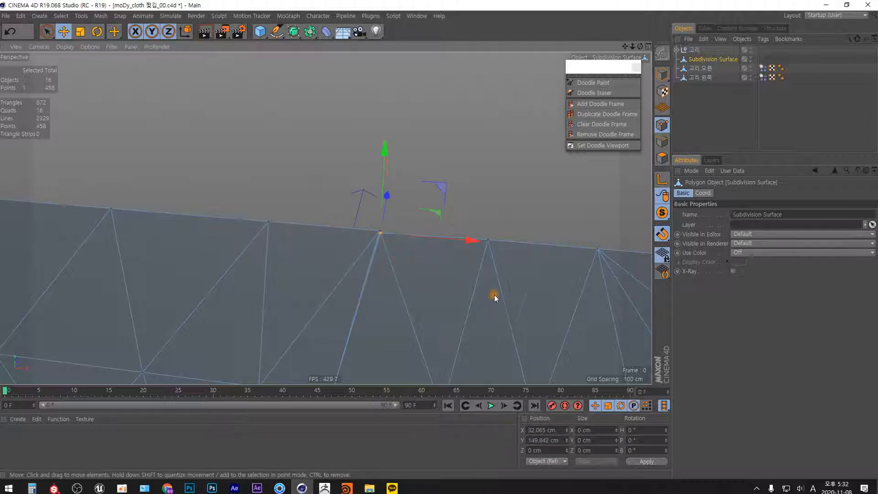
{"action": "left_click", "coordinate": [540, 440]}
{"action": "type", "text": "150"}
{"action": "key", "text": "Return"}
{"action": "right_click_drag", "start_coordinate": [382, 243], "coordinate": [387, 131], "text": "alt"}
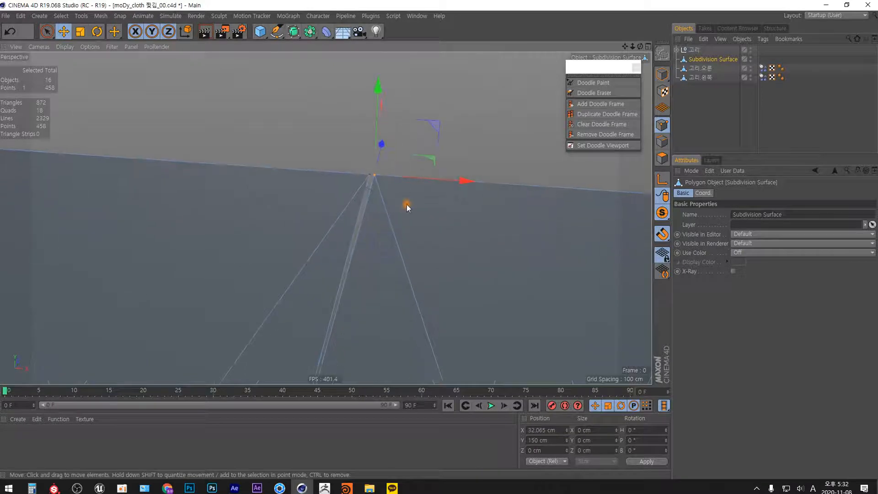
{"action": "left_click_drag", "start_coordinate": [374, 175], "coordinate": [369, 177]}
{"action": "mouse_move", "coordinate": [368, 198]}
{"action": "right_mouse_down", "text": "alt"}
{"action": "mouse_move", "coordinate": [384, 382]}
{"action": "mouse_move", "coordinate": [395, 190]}
{"action": "mouse_move", "coordinate": [376, 275]}
{"action": "right_mouse_up", "text": "alt"}
{"action": "left_click_drag", "start_coordinate": [376, 275], "coordinate": [380, 202], "text": "alt"}
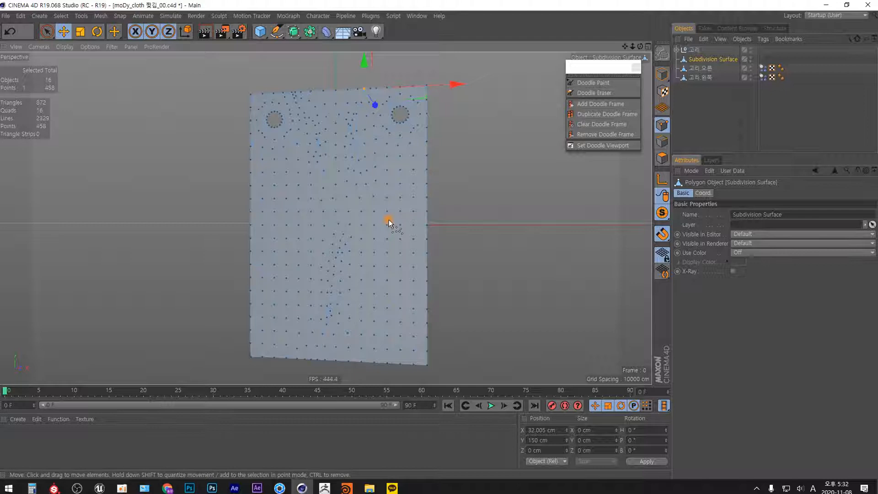
Render the current view to check the banner's surface and outline with the chains.
{"action": "key", "text": "ctrl+r"}
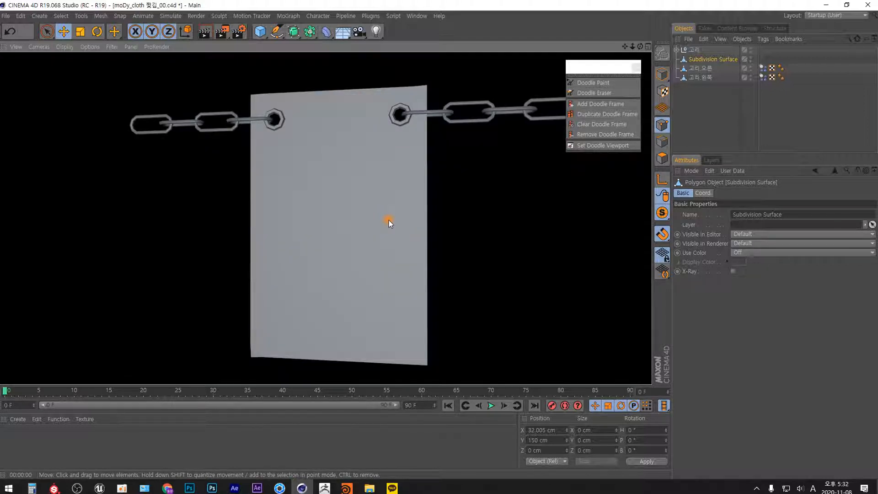
{"action": "left_click", "coordinate": [455, 239]}
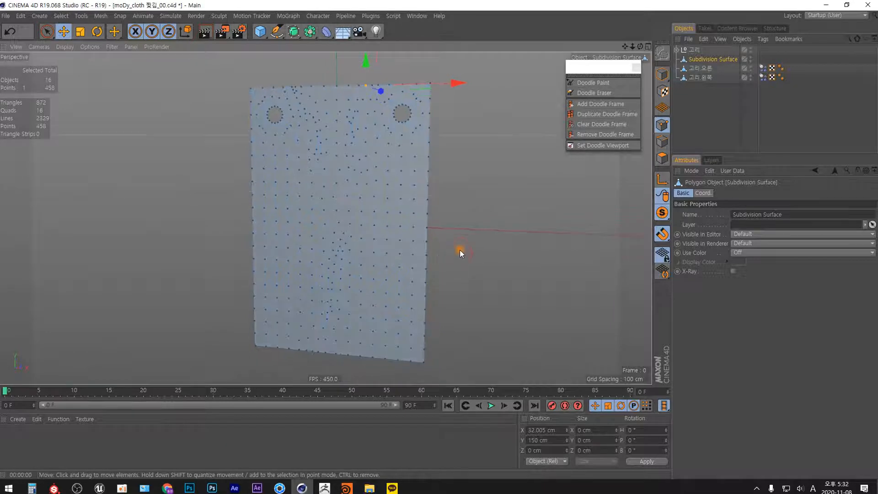
Weld the three points at the top of the left hole into their middle point.
{"action": "left_click_drag", "start_coordinate": [460, 250], "coordinate": [466, 234], "text": "alt"}
{"action": "right_click_drag", "start_coordinate": [466, 234], "coordinate": [441, 238], "text": "alt"}
{"action": "middle_click_drag", "start_coordinate": [441, 238], "coordinate": [439, 249], "text": "alt"}
{"action": "right_click_drag", "start_coordinate": [396, 221], "coordinate": [391, 79], "text": "alt"}
{"action": "middle_click_drag", "start_coordinate": [394, 180], "coordinate": [507, 187], "text": "alt"}
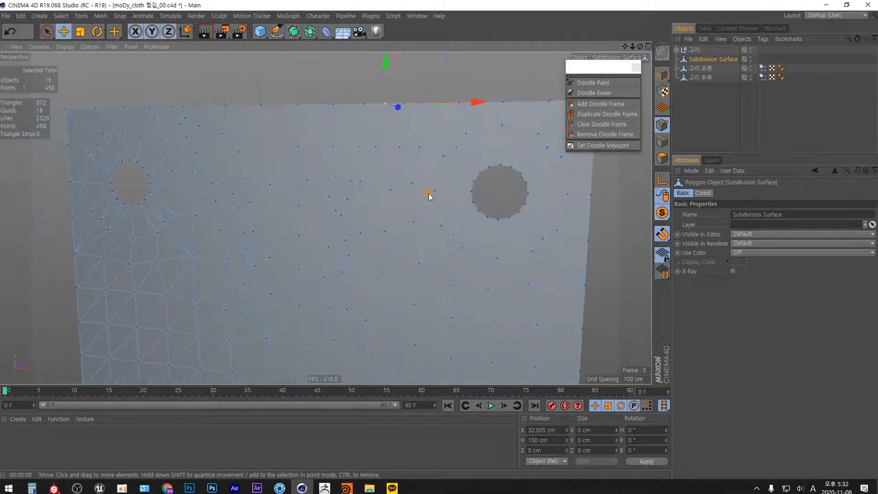
{"action": "middle_click_drag", "start_coordinate": [124, 185], "coordinate": [358, 221], "text": "alt"}
{"action": "mouse_move", "coordinate": [358, 221]}
{"action": "right_mouse_down", "text": "alt"}
{"action": "mouse_move", "coordinate": [346, 165]}
{"action": "mouse_move", "coordinate": [357, 223]}
{"action": "right_mouse_up", "text": "alt"}
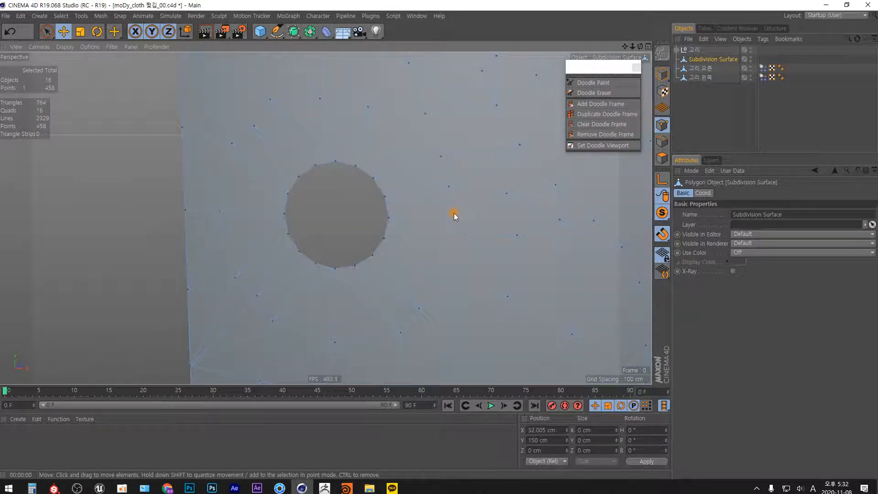
{"action": "key", "text": "space"}
{"action": "left_click_drag", "start_coordinate": [355, 168], "coordinate": [317, 164]}
{"action": "key", "text": "space"}
{"action": "right_click", "coordinate": [358, 197]}
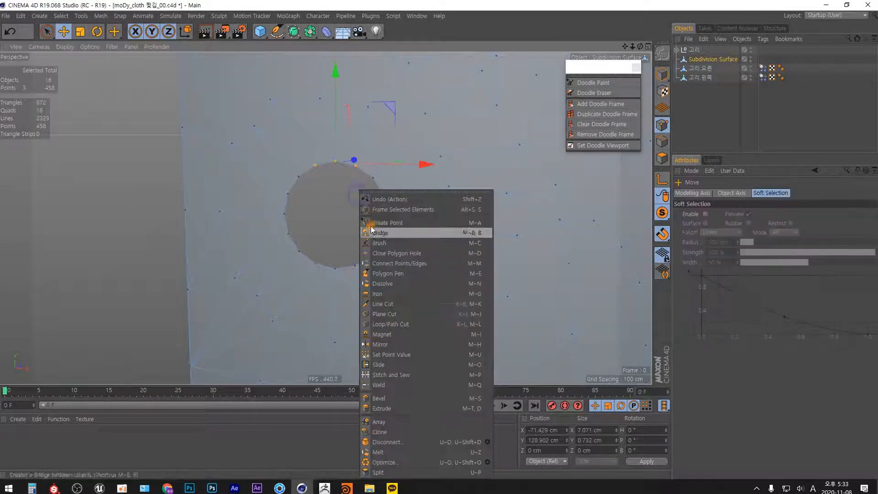
{"action": "left_click", "coordinate": [416, 373]}
{"action": "left_click", "coordinate": [334, 162]}
Weld the three-point groups at the left, bottom and right of the left hole into their middle points.
{"action": "key", "text": "space"}
{"action": "left_click_drag", "start_coordinate": [290, 191], "coordinate": [290, 235]}
{"action": "key", "text": "space"}
{"action": "left_click", "coordinate": [285, 215]}
{"action": "key", "text": "space"}
{"action": "left_click_drag", "start_coordinate": [357, 257], "coordinate": [314, 259]}
{"action": "key", "text": "space"}
{"action": "left_click", "coordinate": [335, 270]}
{"action": "key", "text": "space"}
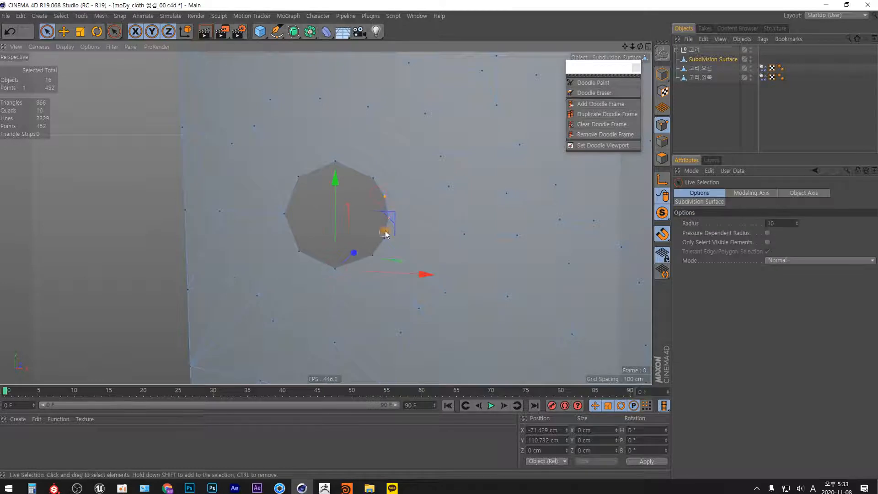
{"action": "key", "text": "space"}
{"action": "left_click", "coordinate": [389, 216]}
Weld the three points at the top of the right hole into their middle point.
{"action": "middle_click_drag", "start_coordinate": [542, 257], "coordinate": [193, 244], "text": "alt"}
{"action": "mouse_move", "coordinate": [482, 259]}
{"action": "middle_mouse_down", "text": "alt"}
{"action": "mouse_move", "coordinate": [287, 235]}
{"action": "mouse_move", "coordinate": [84, 260]}
{"action": "middle_mouse_up", "text": "alt"}
{"action": "middle_click_drag", "start_coordinate": [528, 263], "coordinate": [323, 224], "text": "alt"}
{"action": "left_click_drag", "start_coordinate": [322, 221], "coordinate": [373, 238], "text": "alt"}
{"action": "key", "text": "space"}
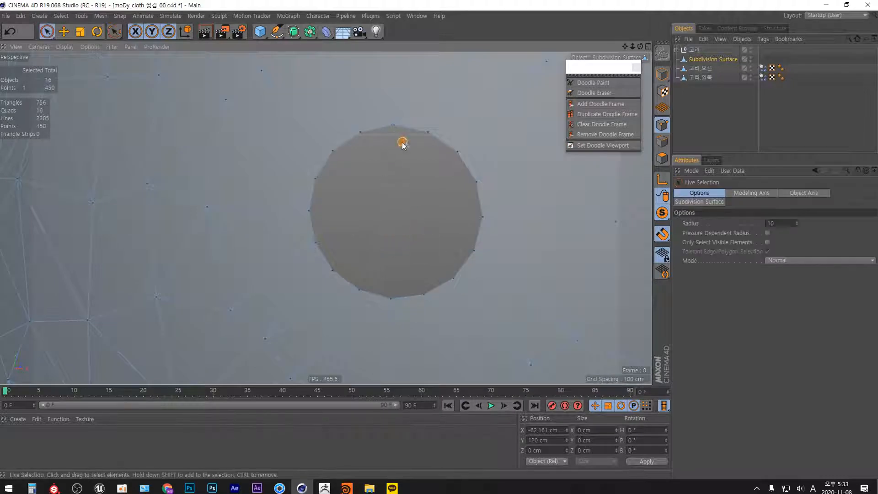
{"action": "left_click_drag", "start_coordinate": [361, 132], "coordinate": [359, 136]}
{"action": "key", "text": "space"}
{"action": "left_click", "coordinate": [395, 132]}
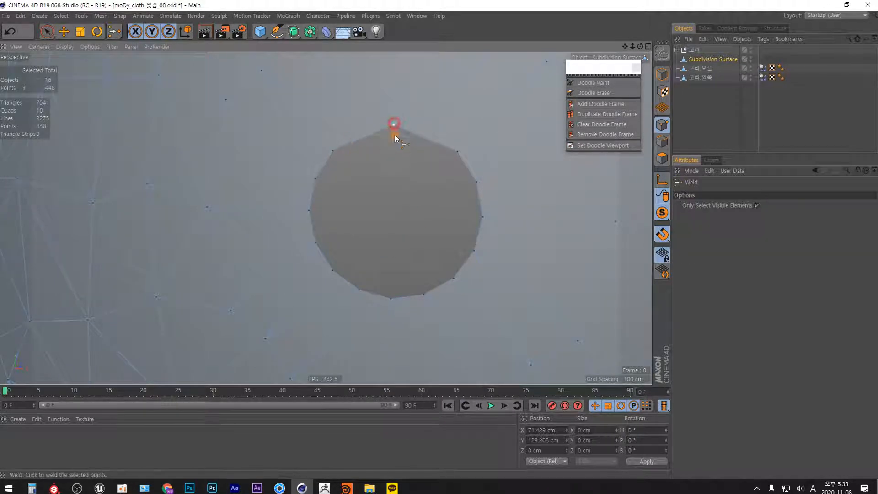
Weld the three-point groups at the left, bottom and right of the right hole into their middle points.
{"action": "key", "text": "space"}
{"action": "left_click_drag", "start_coordinate": [333, 175], "coordinate": [328, 175]}
{"action": "left_click_drag", "start_coordinate": [314, 239], "coordinate": [316, 178]}
{"action": "key", "text": "space"}
{"action": "left_click", "coordinate": [310, 211]}
{"action": "key", "text": "space"}
{"action": "left_click_drag", "start_coordinate": [404, 300], "coordinate": [373, 275]}
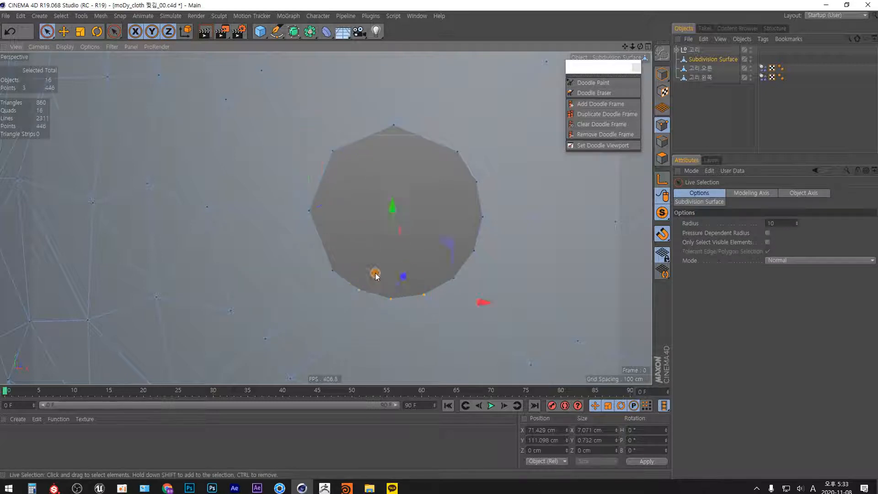
{"action": "key", "text": "space"}
{"action": "left_click", "coordinate": [392, 298]}
{"action": "key", "text": "space"}
{"action": "left_click_drag", "start_coordinate": [480, 189], "coordinate": [476, 245]}
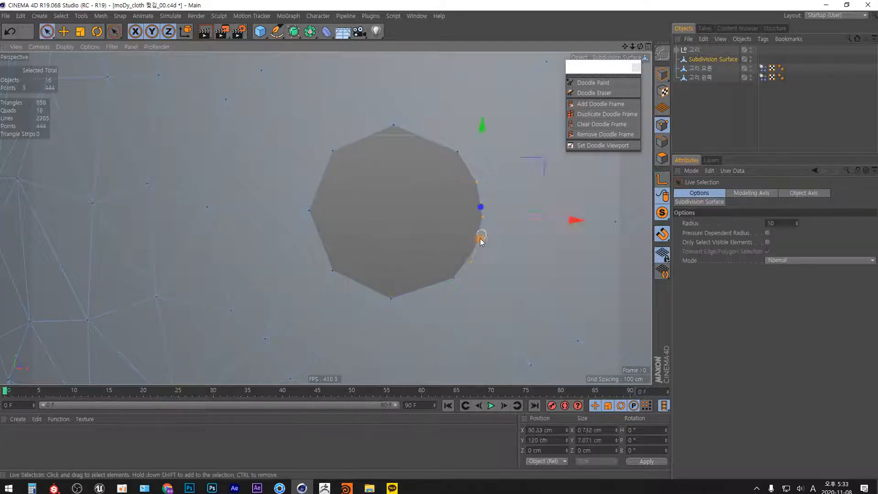
{"action": "key", "text": "space"}
{"action": "left_click", "coordinate": [482, 218]}
Leave point editing and switch the banner back to Model mode.
{"action": "scroll", "coordinate": [411, 196], "scroll_direction": "down", "scroll_amount": 1}
{"action": "scroll", "coordinate": [412, 196], "scroll_direction": "down", "scroll_amount": 3}
{"action": "left_click_drag", "start_coordinate": [383, 308], "coordinate": [390, 242], "text": "alt"}
{"action": "scroll", "coordinate": [397, 228], "scroll_direction": "up", "scroll_amount": 2}
{"action": "scroll", "coordinate": [403, 212], "scroll_direction": "down", "scroll_amount": 2}
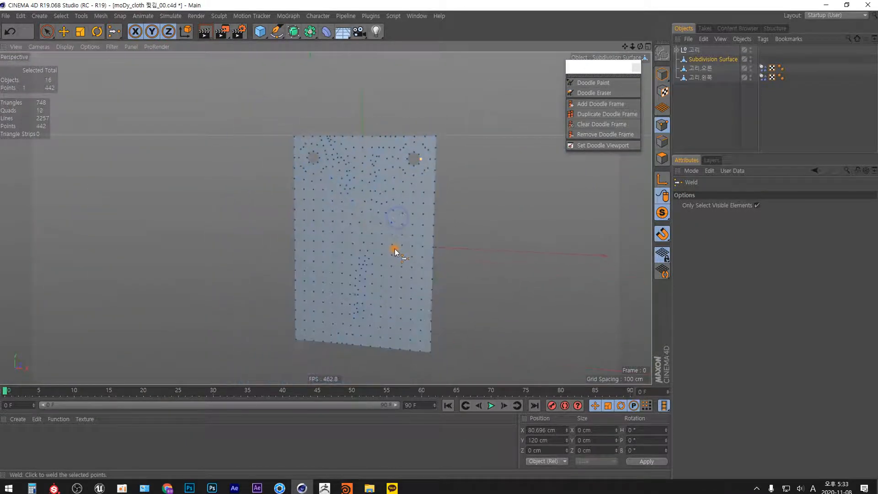
{"action": "middle_click_drag", "start_coordinate": [394, 254], "coordinate": [361, 241], "text": "alt"}
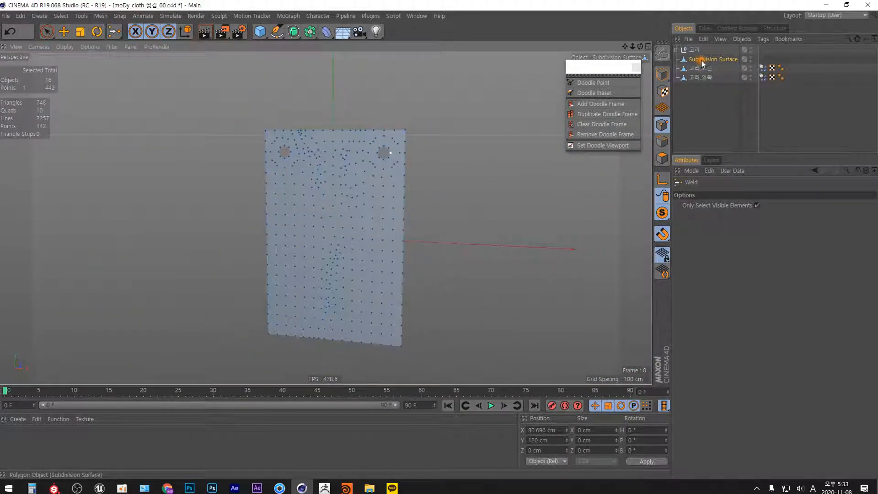
{"action": "left_click", "coordinate": [662, 74]}
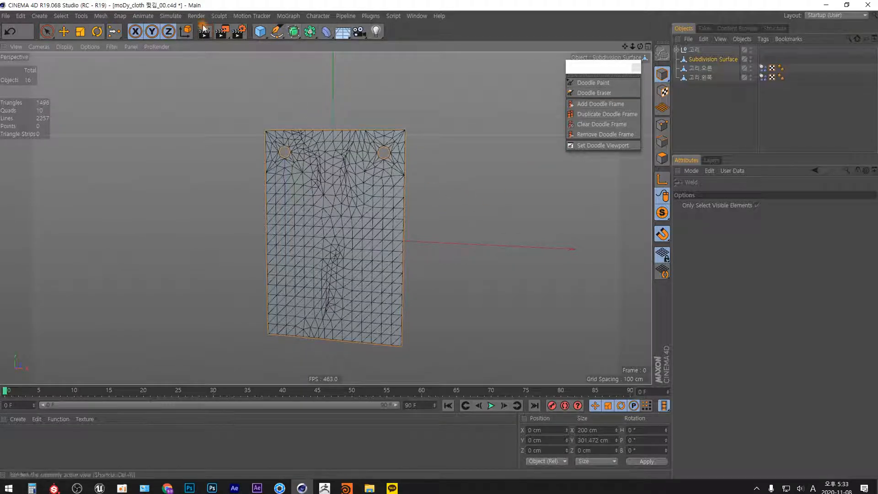
Create a Cloth Surface below the other objects and place the banner mesh inside it, keeping its subdivisions at 1.
{"action": "left_click", "coordinate": [172, 17]}
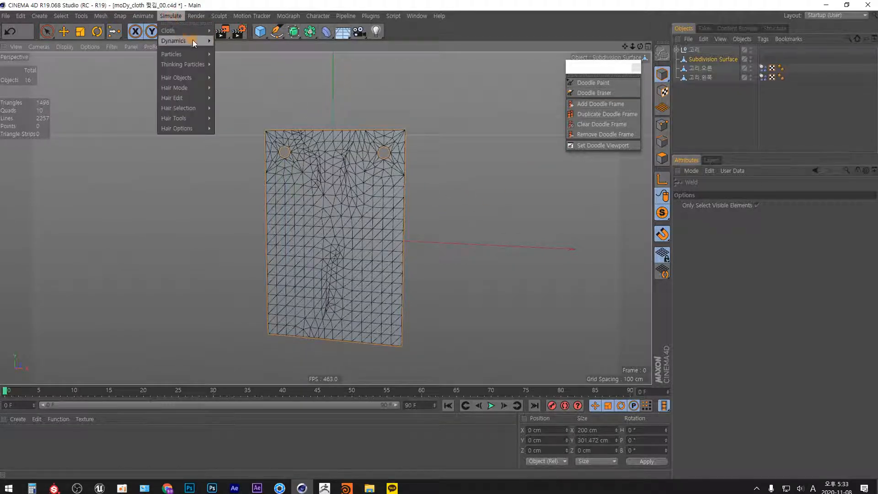
{"action": "mouse_move", "coordinate": [200, 29]}
{"action": "left_click", "coordinate": [246, 33]}
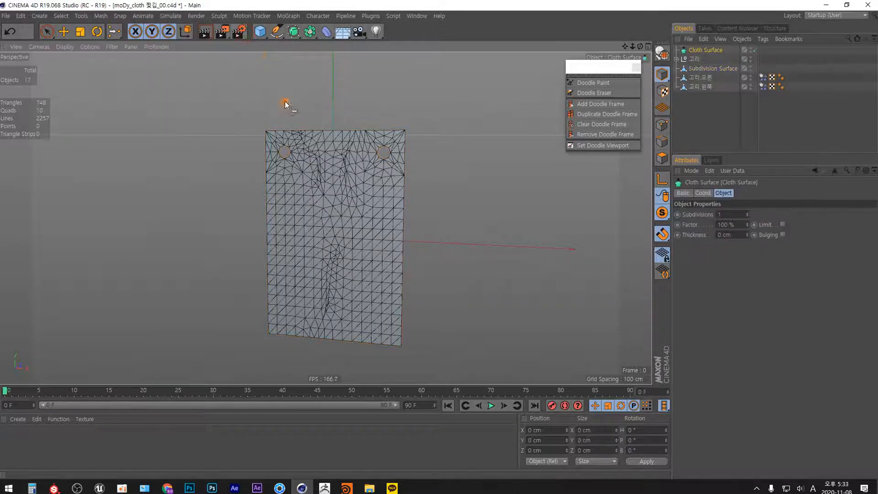
{"action": "left_click_drag", "start_coordinate": [705, 51], "coordinate": [701, 89]}
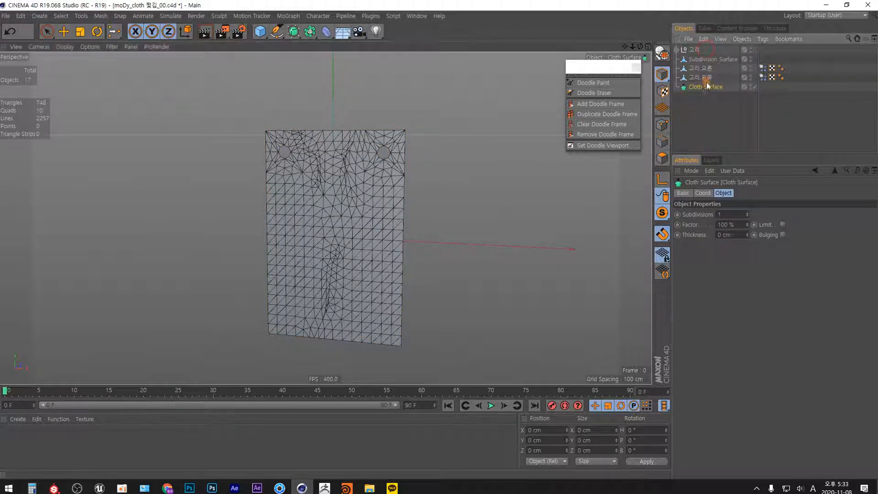
{"action": "left_click_drag", "start_coordinate": [699, 59], "coordinate": [709, 87]}
{"action": "left_click", "coordinate": [707, 78]}
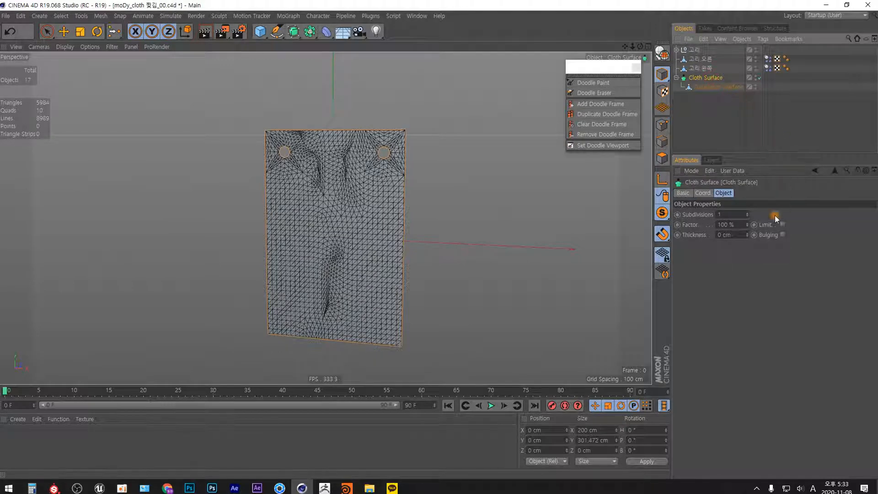
Wrap the Cloth Surface in a Subdivision Surface with editor subdivision 1 and a lowered renderer subdivision.
{"action": "left_click", "coordinate": [293, 31], "text": "alt"}
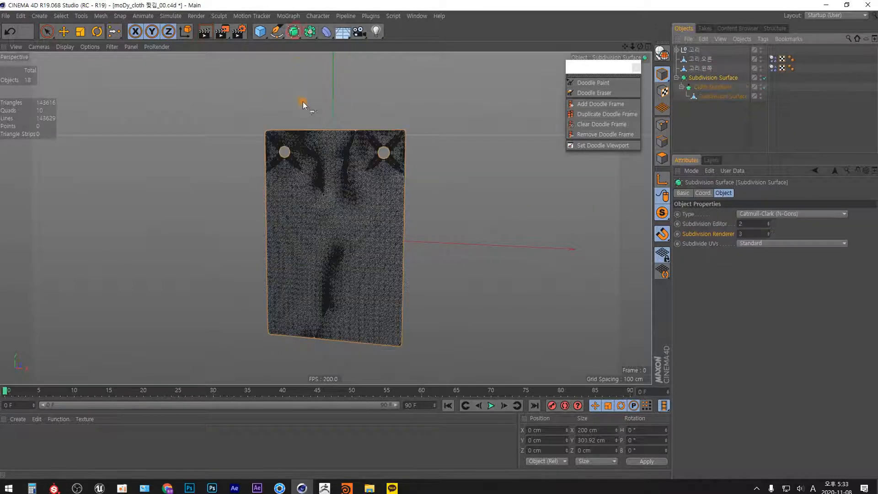
{"action": "left_click", "coordinate": [768, 226]}
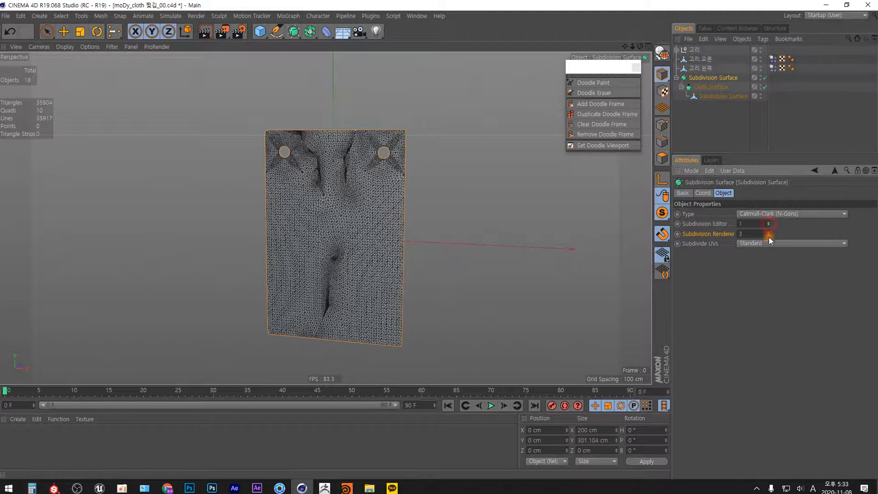
{"action": "left_click", "coordinate": [768, 236]}
Add a Cloth simulation tag to the banner mesh inside the Cloth Surface.
{"action": "right_click", "coordinate": [729, 109]}
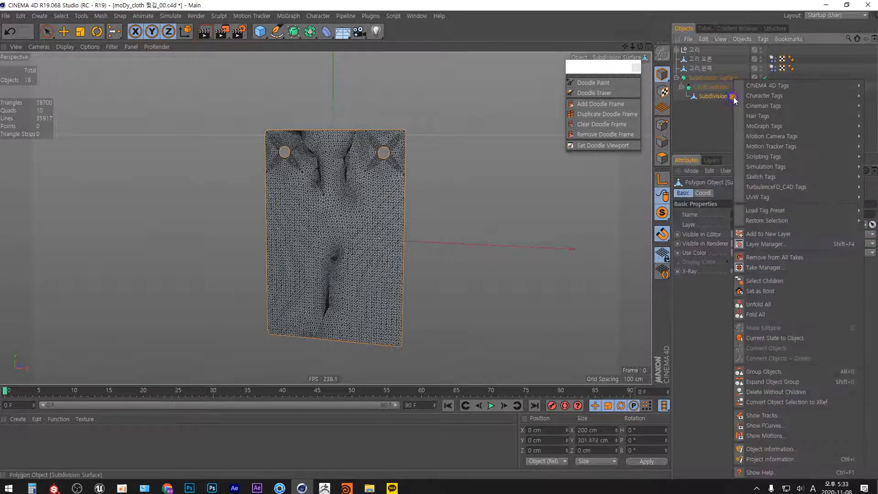
{"action": "mouse_move", "coordinate": [812, 96]}
{"action": "mouse_move", "coordinate": [778, 165]}
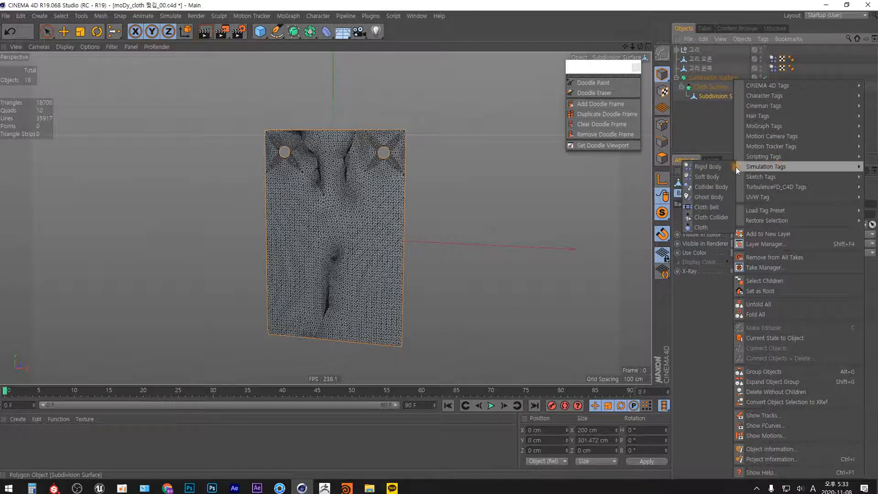
{"action": "left_click", "coordinate": [709, 228]}
Add two Cloth Belt simulation tags to the banner mesh.
{"action": "right_click", "coordinate": [725, 95]}
{"action": "mouse_move", "coordinate": [759, 97]}
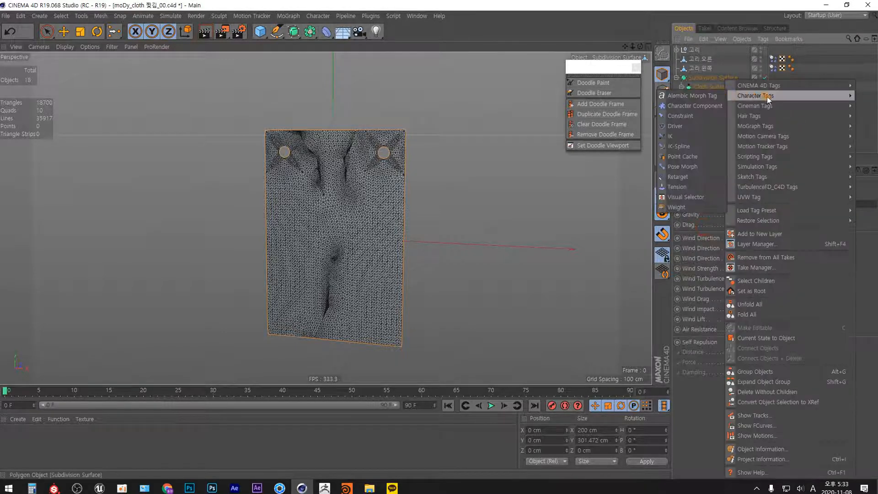
{"action": "mouse_move", "coordinate": [757, 168]}
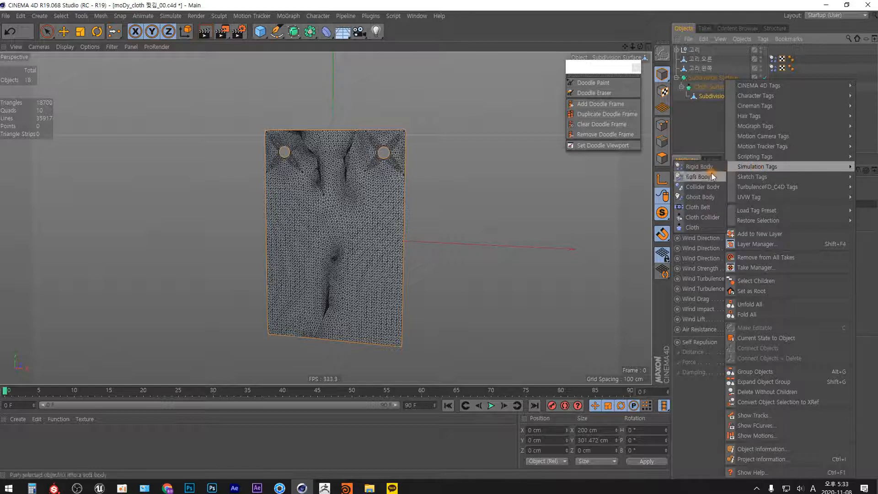
{"action": "left_click", "coordinate": [699, 210]}
{"action": "right_click", "coordinate": [737, 108]}
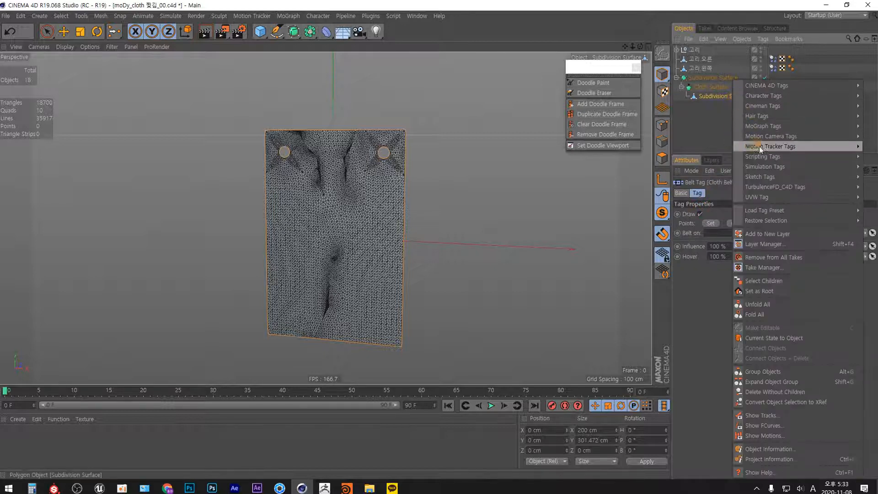
{"action": "mouse_move", "coordinate": [771, 182]}
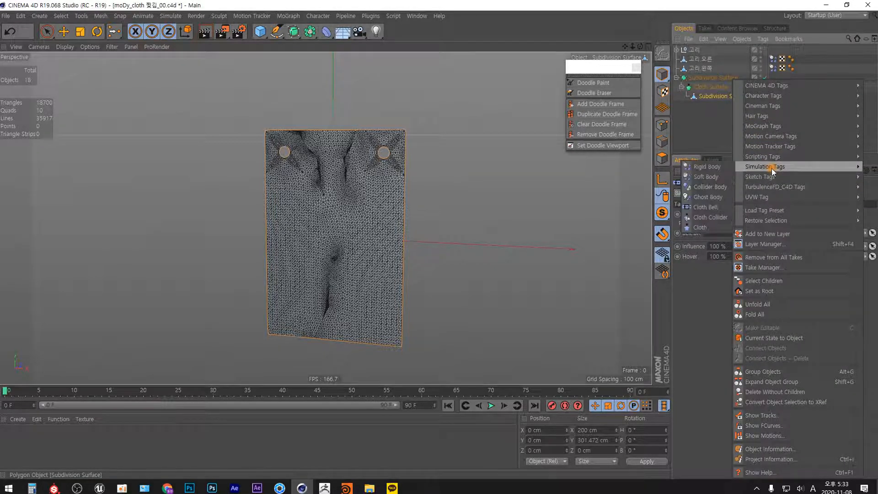
{"action": "left_click", "coordinate": [709, 204]}
Disable the Subdivision Surface and Cloth Surface generators, and select the ring of points around the banner's left hole in Points mode.
{"action": "left_click", "coordinate": [765, 78]}
{"action": "left_click", "coordinate": [764, 87]}
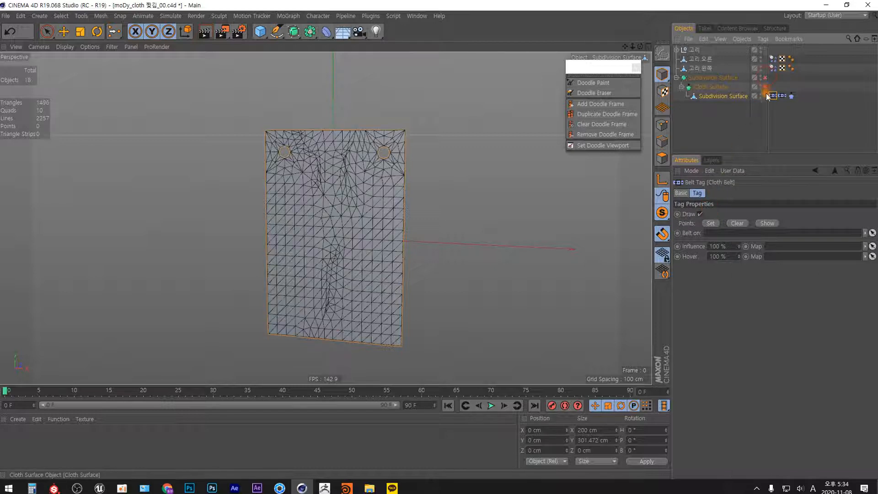
{"action": "left_click", "coordinate": [663, 125]}
{"action": "right_click_drag", "start_coordinate": [334, 167], "coordinate": [333, 117], "text": "alt"}
{"action": "middle_click_drag", "start_coordinate": [331, 142], "coordinate": [355, 185], "text": "alt"}
{"action": "key", "text": "space"}
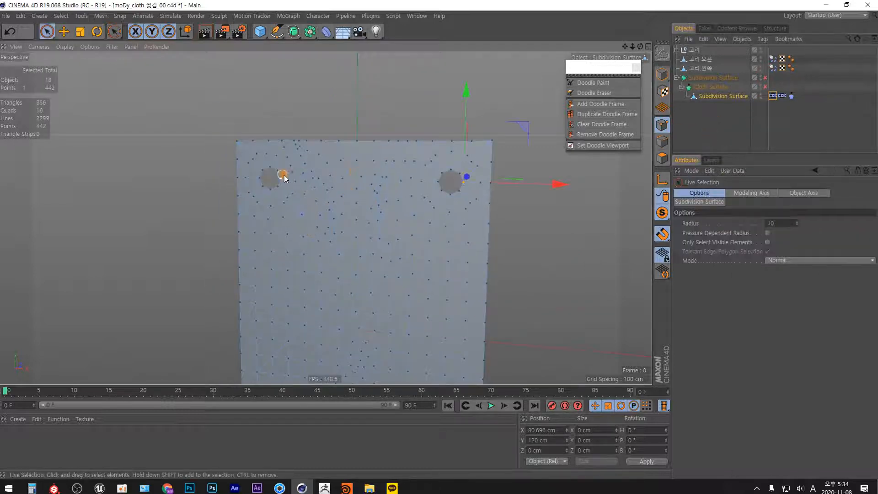
{"action": "left_click_drag", "start_coordinate": [262, 174], "coordinate": [284, 174]}
{"action": "key", "text": "space"}
{"action": "left_click", "coordinate": [284, 174]}
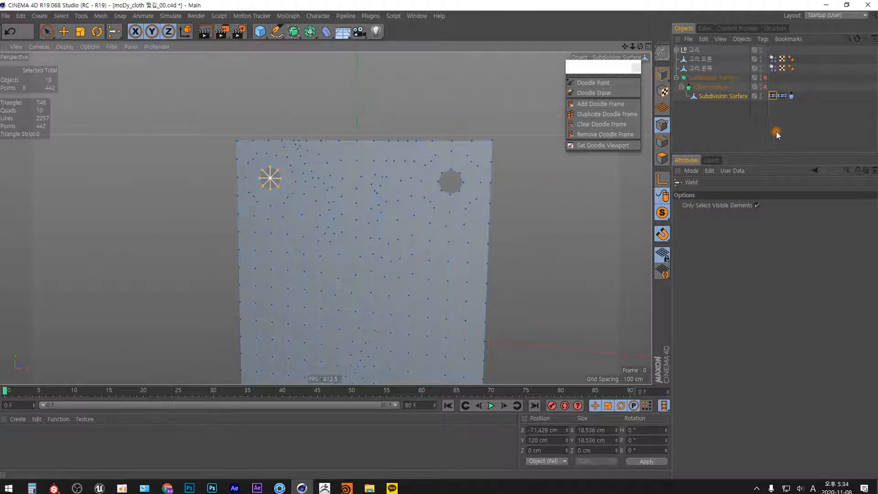
In the second Cloth Belt tag, set 고리 왼쪽 as the belt-on object and assign the selected left-hole points.
{"action": "left_click", "coordinate": [780, 97]}
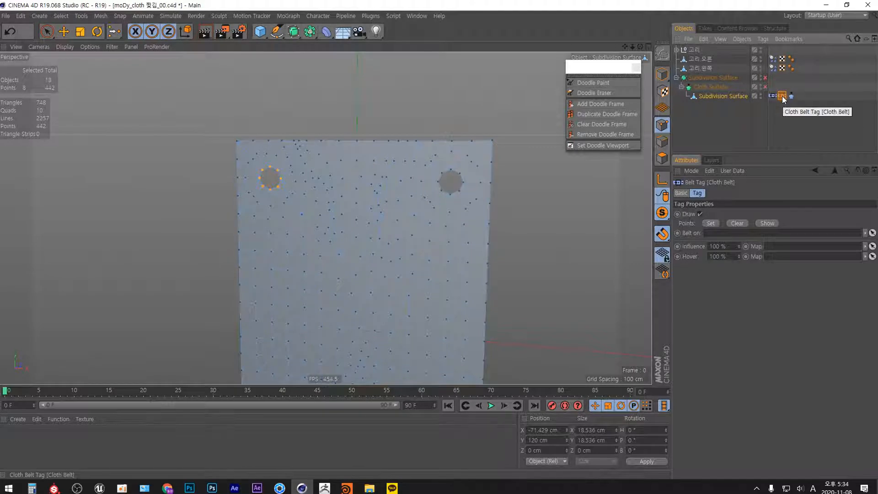
{"action": "left_click_drag", "start_coordinate": [702, 68], "coordinate": [686, 171]}
{"action": "left_click_drag", "start_coordinate": [722, 238], "coordinate": [721, 233]}
{"action": "left_click", "coordinate": [713, 223]}
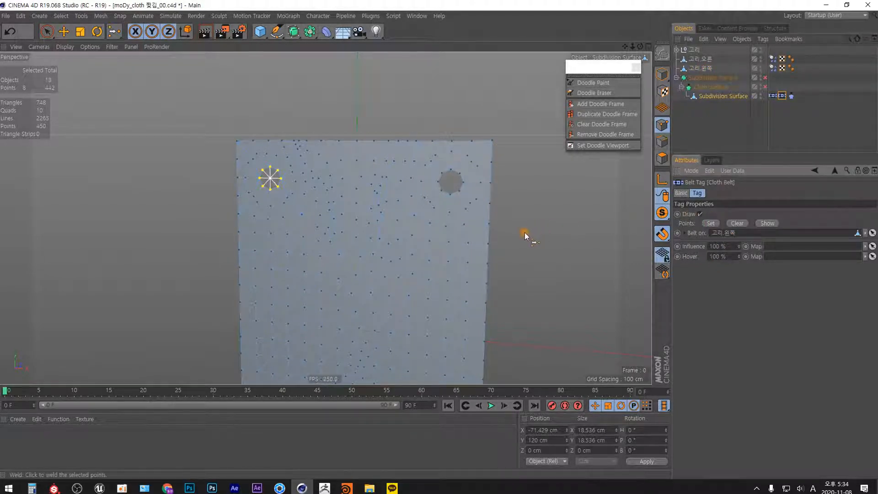
Select the ring of points around the banner's right hole for the first Cloth Belt tag.
{"action": "left_click", "coordinate": [772, 96]}
{"action": "key", "text": "9"}
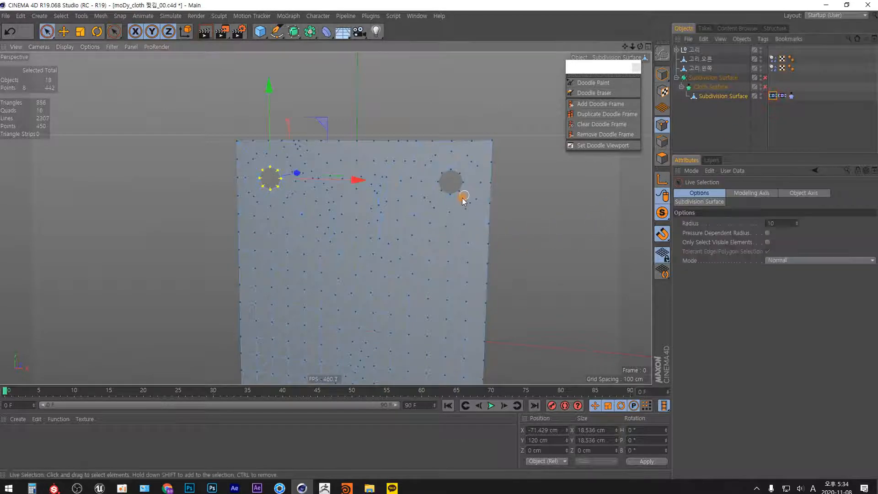
{"action": "left_click_drag", "start_coordinate": [442, 185], "coordinate": [443, 190]}
{"action": "key", "text": "space"}
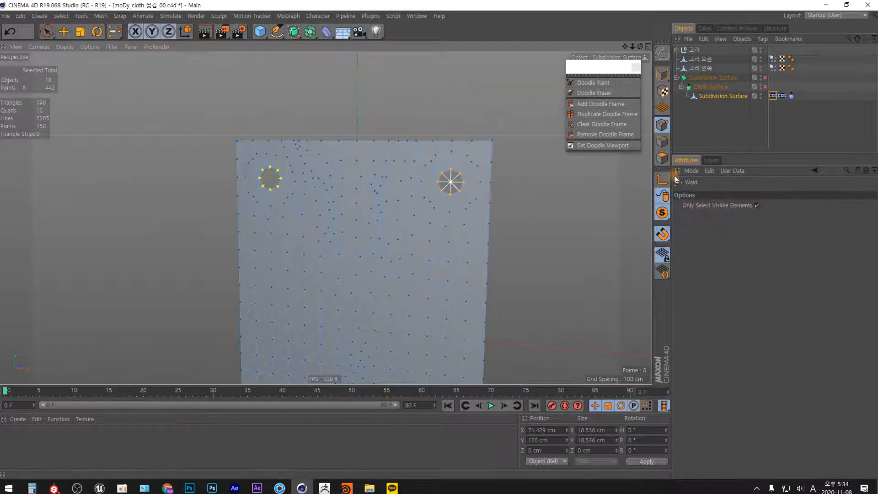
Move 고리 오른 below the banner hierarchy, and belt the selected right-hole points to it in the first Cloth Belt tag.
{"action": "left_click", "coordinate": [705, 61]}
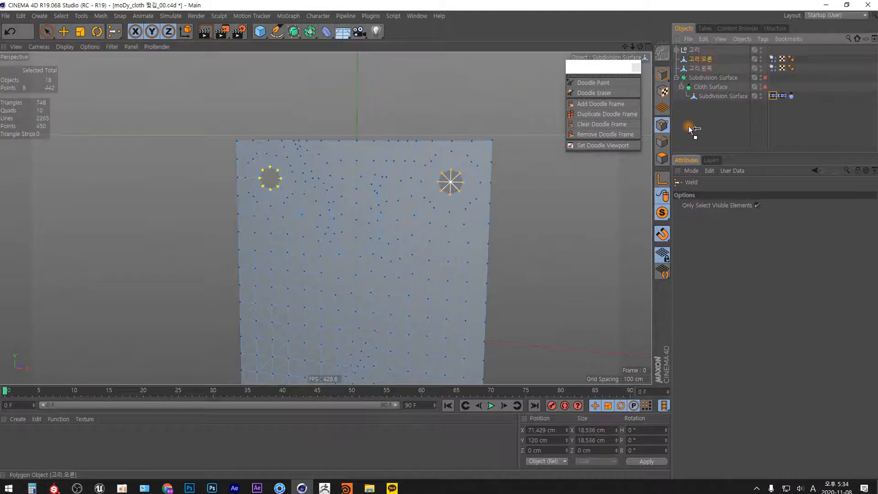
{"action": "left_click_drag", "start_coordinate": [689, 127], "coordinate": [691, 126]}
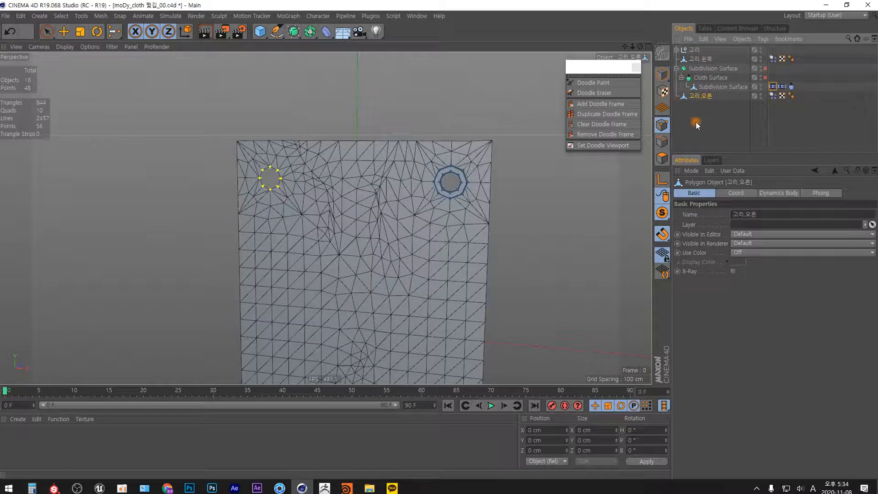
{"action": "left_click", "coordinate": [773, 86]}
{"action": "left_click_drag", "start_coordinate": [700, 96], "coordinate": [721, 238]}
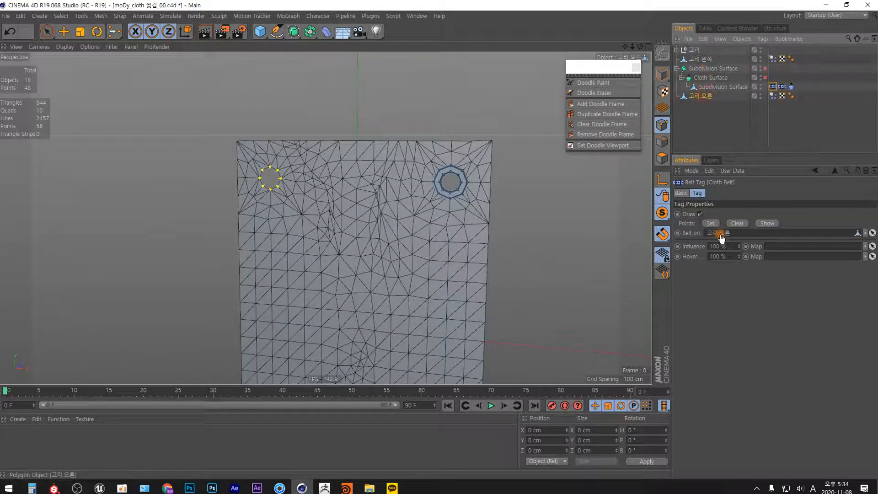
{"action": "left_click", "coordinate": [712, 224]}
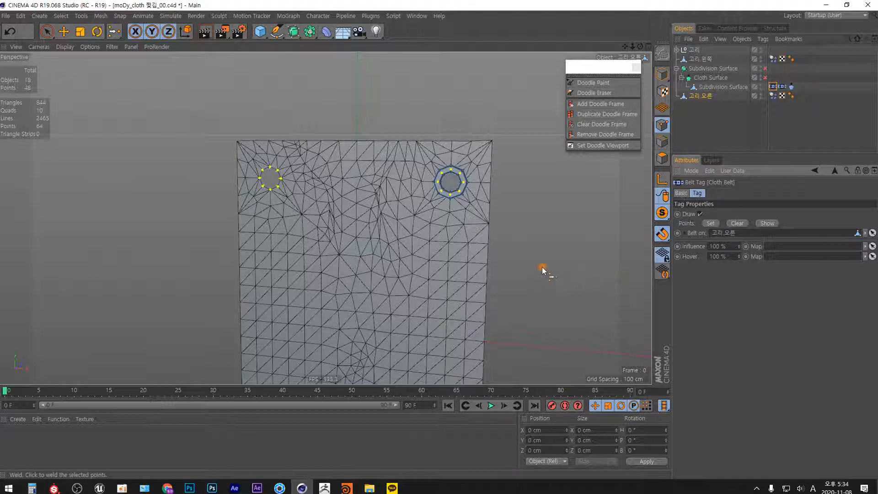
Show the chains again in Model mode and re-enable the Subdivision Surface and Cloth Surface generators.
{"action": "left_click_drag", "start_coordinate": [662, 213], "coordinate": [709, 225]}
{"action": "left_click", "coordinate": [662, 75]}
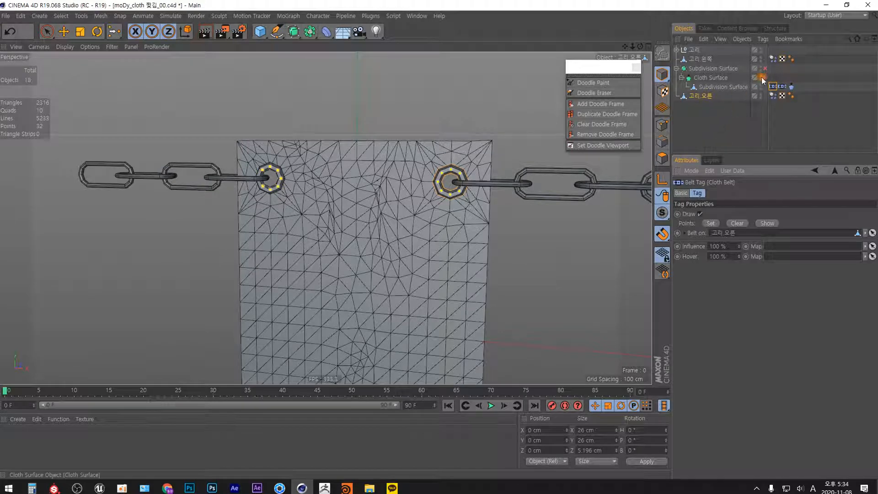
{"action": "left_click_drag", "start_coordinate": [765, 68], "coordinate": [765, 77]}
{"action": "right_click_drag", "start_coordinate": [377, 188], "coordinate": [394, 259], "text": "alt"}
{"action": "middle_click_drag", "start_coordinate": [397, 262], "coordinate": [352, 215], "text": "alt"}
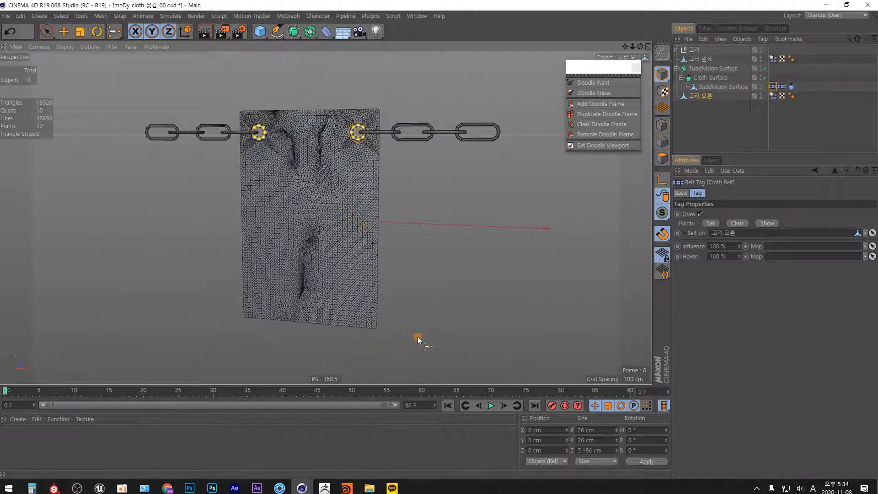
Switch the viewport to Gouraud shading and play the simulation from the start to check how the banner hangs from the chains.
{"action": "key", "text": "n"}
{"action": "key", "text": "a"}
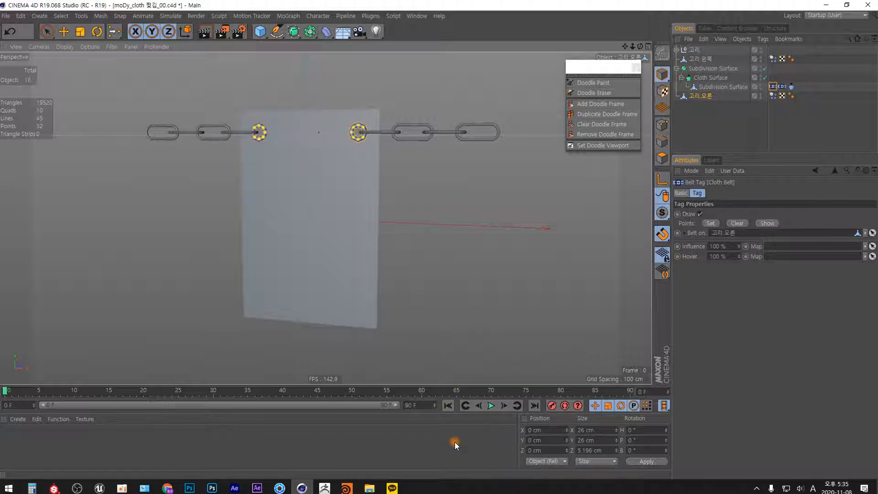
{"action": "key", "text": "F8"}
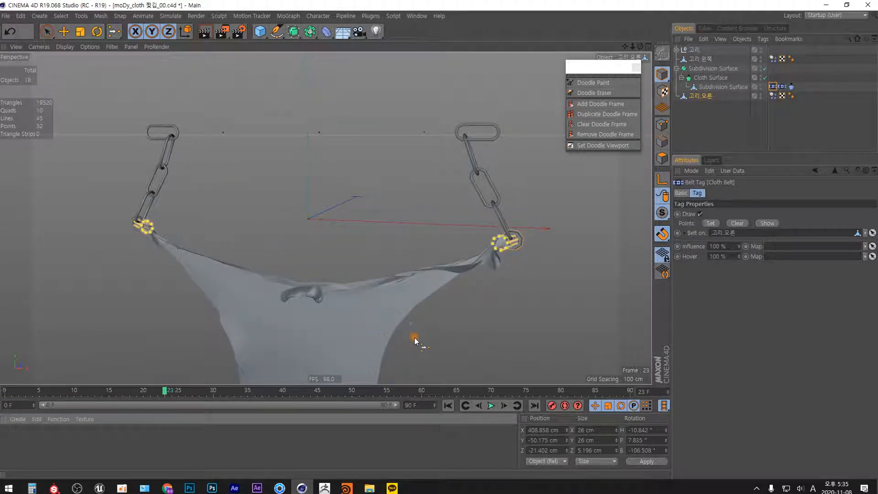
{"action": "left_click", "coordinate": [448, 406]}
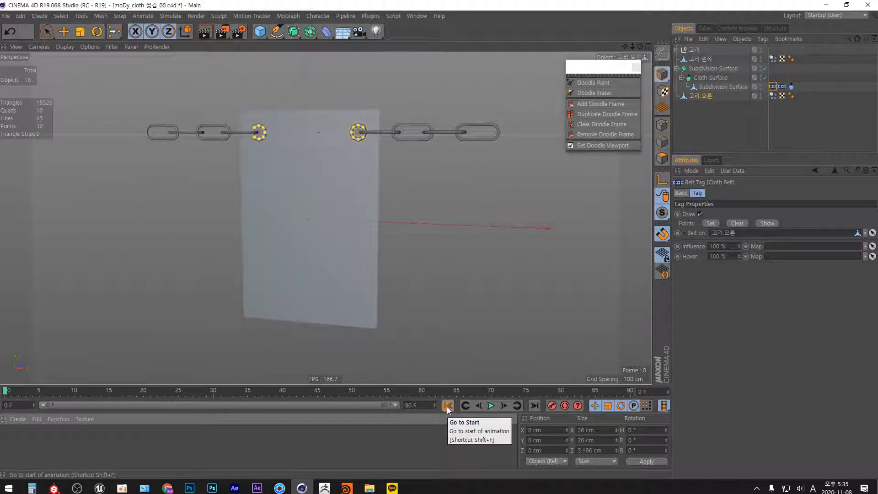
{"action": "key", "text": "F8"}
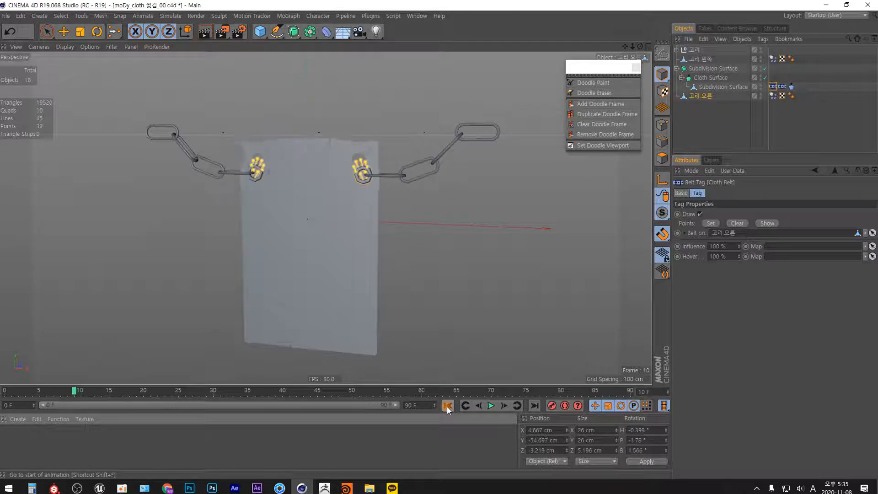
{"action": "key", "text": "F8"}
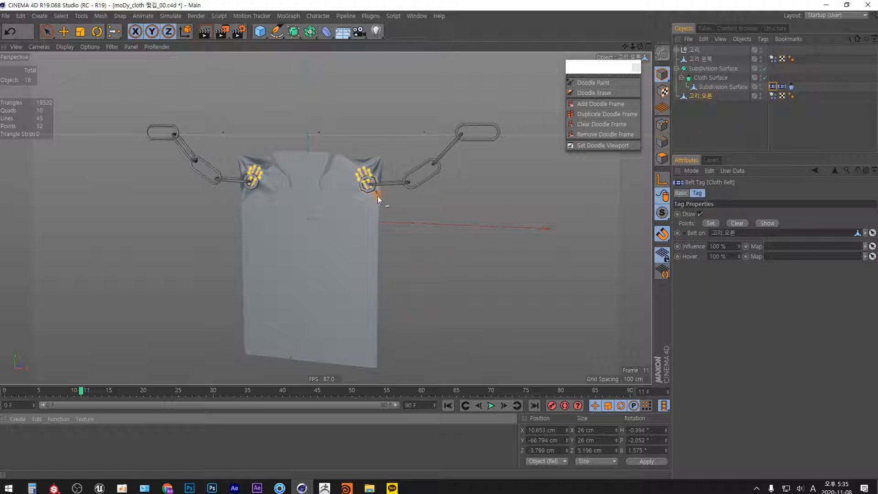
{"action": "left_click_drag", "start_coordinate": [332, 167], "coordinate": [326, 193]}
Enable Use Tear in the banner's Cloth tag.
{"action": "left_click", "coordinate": [791, 86]}
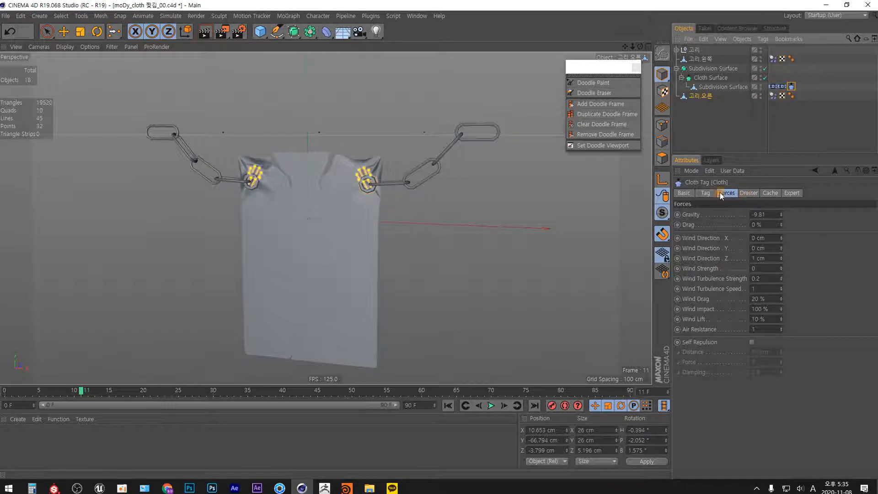
{"action": "left_click", "coordinate": [705, 193]}
{"action": "left_click", "coordinate": [709, 325]}
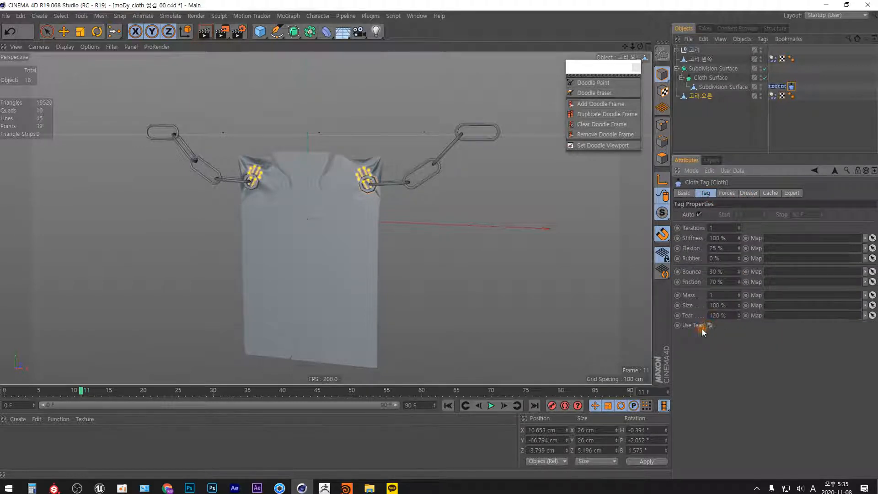
Replay the simulation from the first frame and examine how the banner tears from different angles.
{"action": "key", "text": "shift+f"}
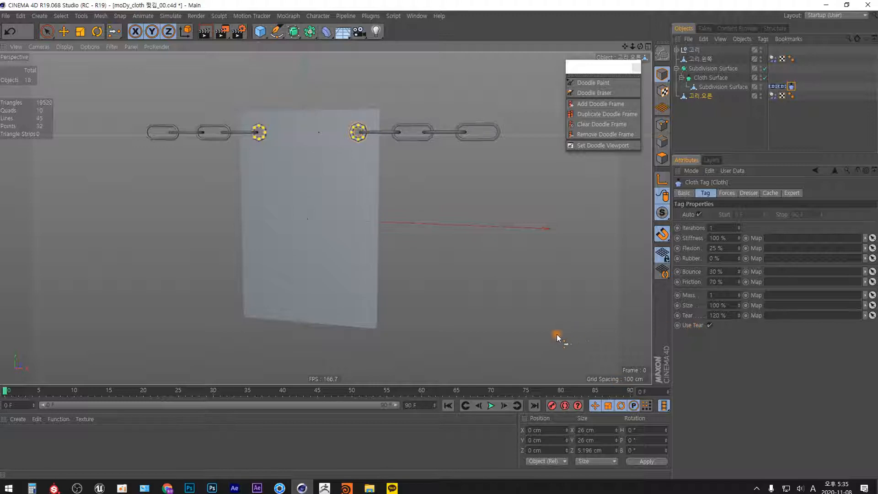
{"action": "right_click_drag", "start_coordinate": [350, 198], "coordinate": [350, 217], "text": "alt"}
{"action": "middle_click_drag", "start_coordinate": [349, 213], "coordinate": [335, 165], "text": "alt"}
{"action": "key", "text": "F8"}
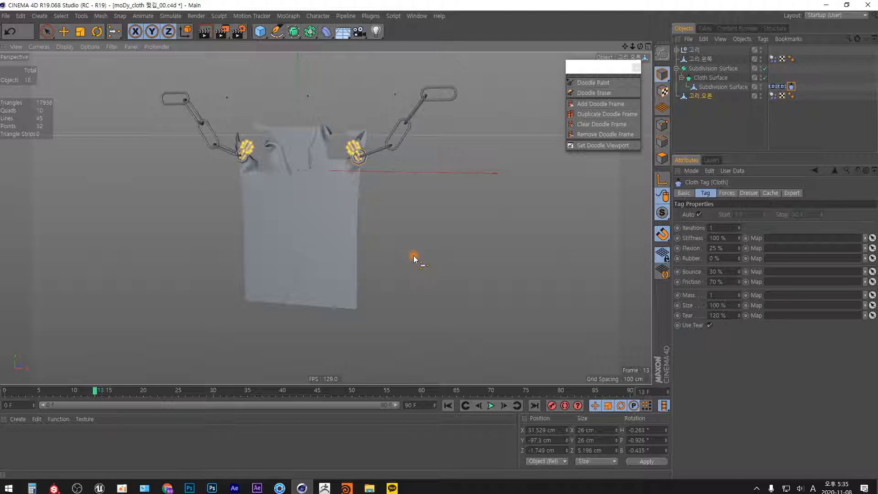
{"action": "left_click_drag", "start_coordinate": [414, 258], "coordinate": [294, 257], "text": "alt"}
{"action": "key", "text": "F8"}
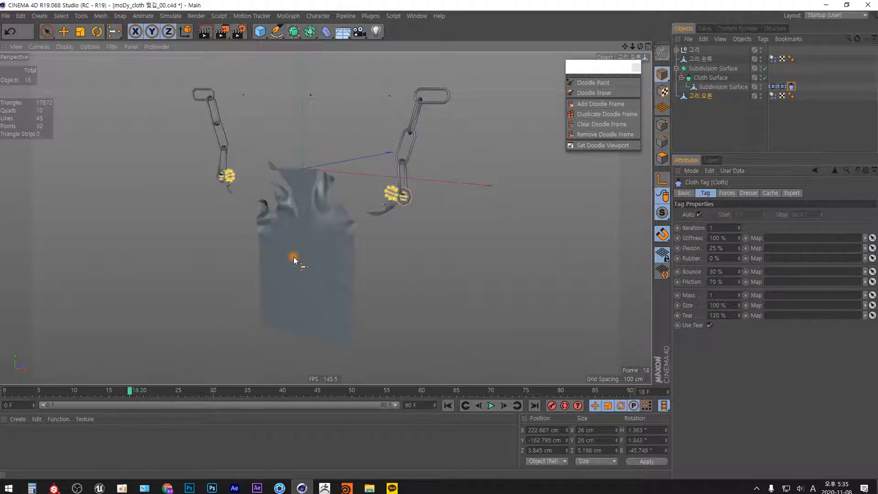
Set the banner cloth's Tear to 500 % and replay the simulation from the first frame.
{"action": "left_click", "coordinate": [716, 316]}
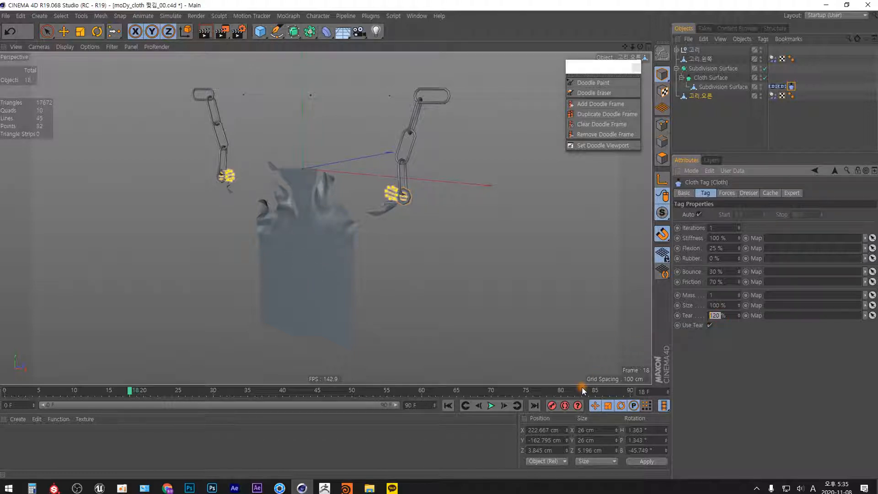
{"action": "type", "text": "500"}
{"action": "left_click", "coordinate": [448, 405]}
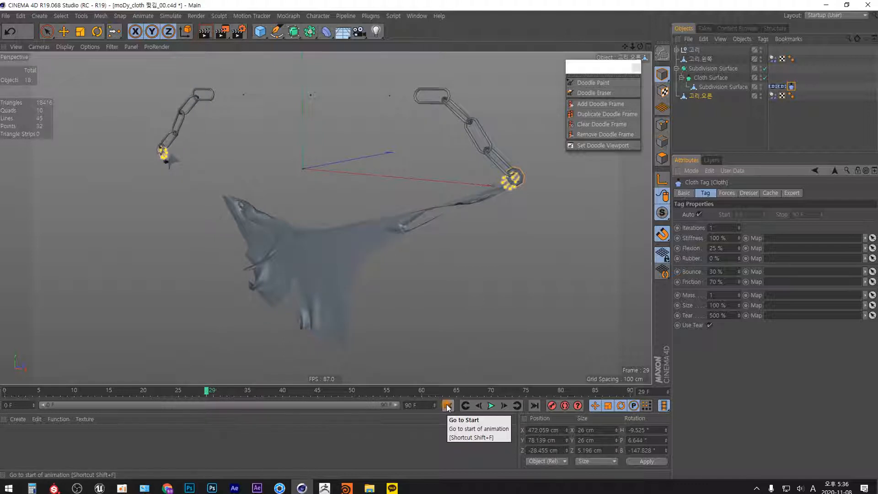
Set the Drag force in the banner's Cloth tag to 3 %.
{"action": "left_click", "coordinate": [727, 192]}
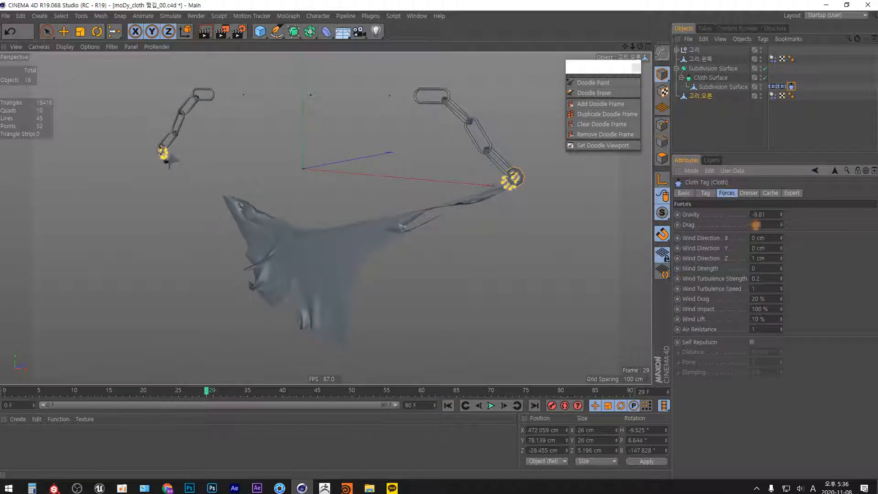
{"action": "left_click", "coordinate": [754, 225]}
{"action": "type", "text": "3"}
{"action": "key", "text": "Return"}
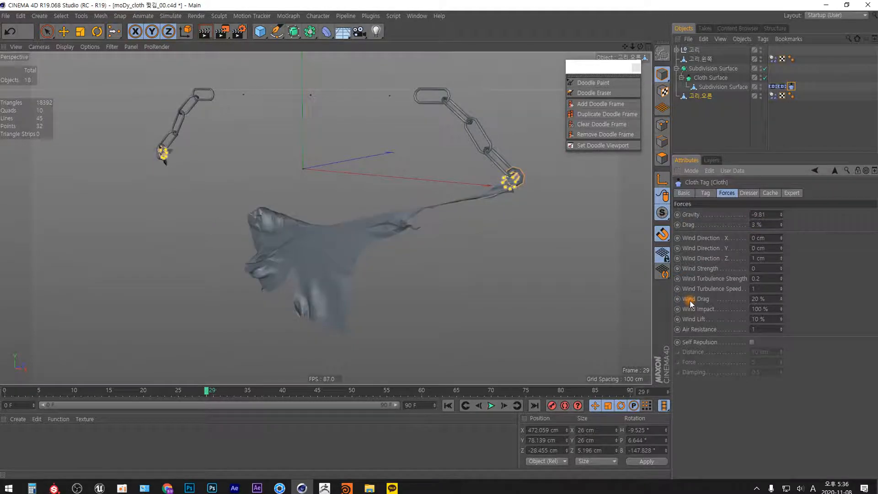
Replay the simulation from the first frame to check how the cloth moves with the new drag, and return to the start.
{"action": "left_click", "coordinate": [448, 406]}
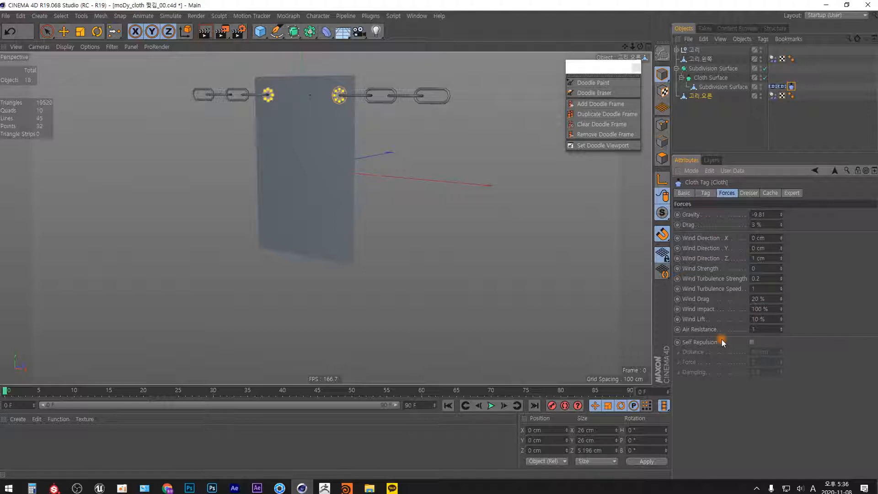
{"action": "key", "text": "F8"}
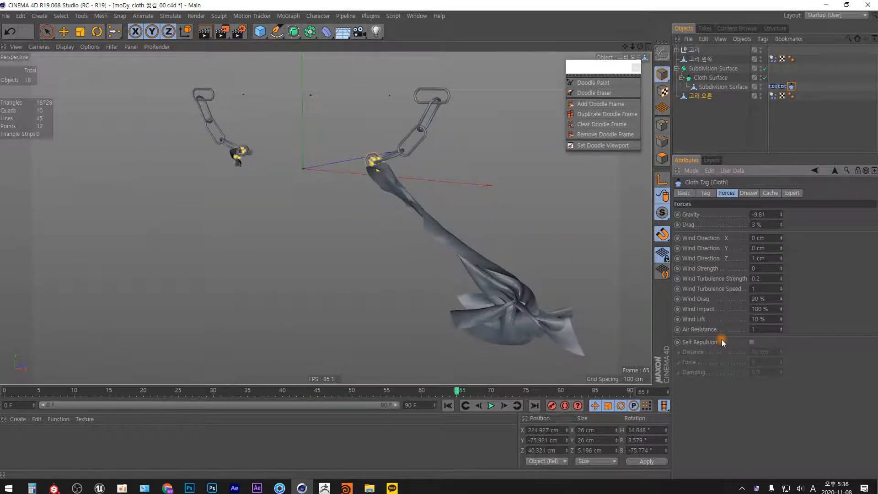
{"action": "left_click", "coordinate": [449, 405]}
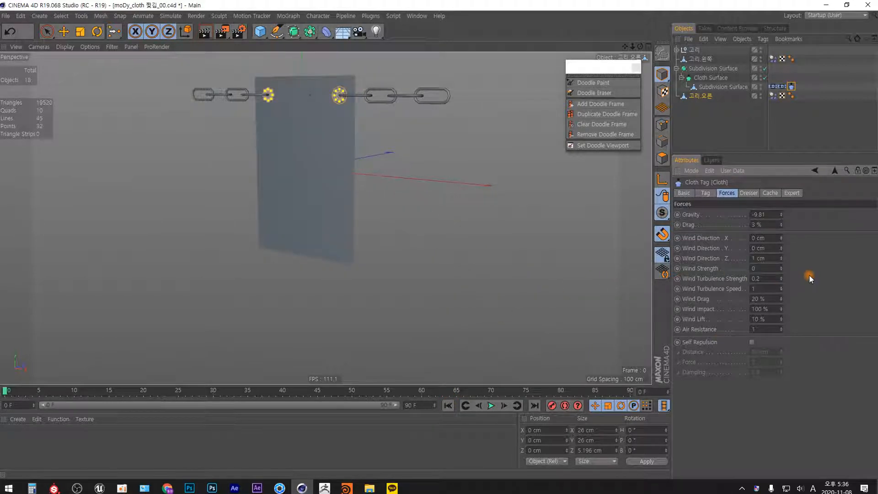
Enable Self Collision in the banner's Cloth tag and replay the simulation from the first frame.
{"action": "left_click", "coordinate": [800, 200]}
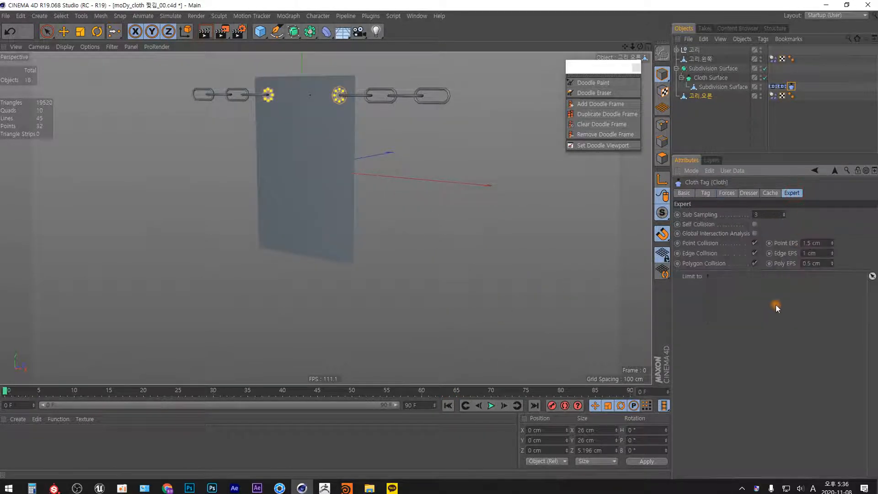
{"action": "left_click", "coordinate": [754, 225]}
{"action": "left_click", "coordinate": [726, 193]}
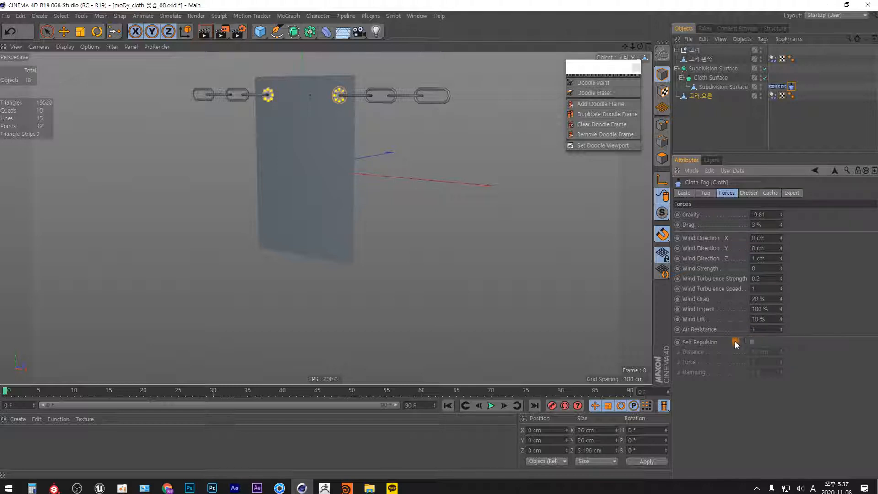
{"action": "left_click", "coordinate": [448, 405]}
{"action": "left_click", "coordinate": [458, 446]}
{"action": "key", "text": "F8"}
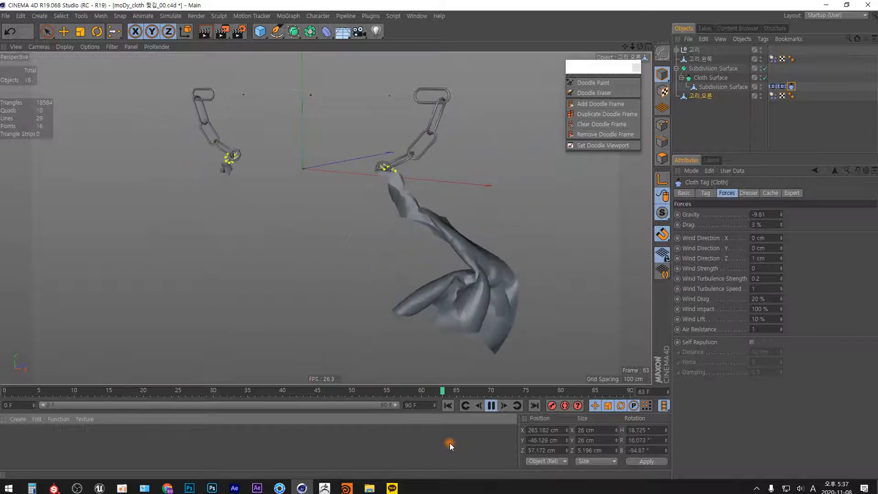
{"action": "key", "text": "F8"}
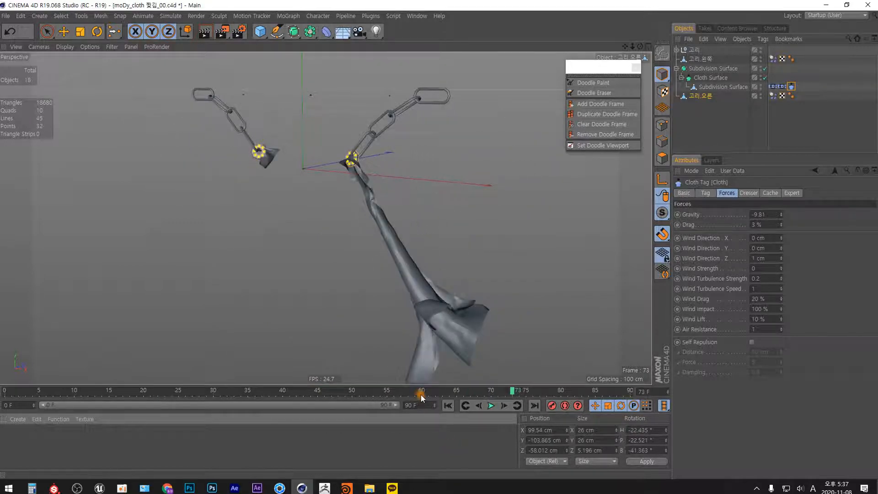
Set the timeline's end to frame 300 and extend the preview range over the full length.
{"action": "left_click", "coordinate": [412, 405]}
{"action": "type", "text": "300"}
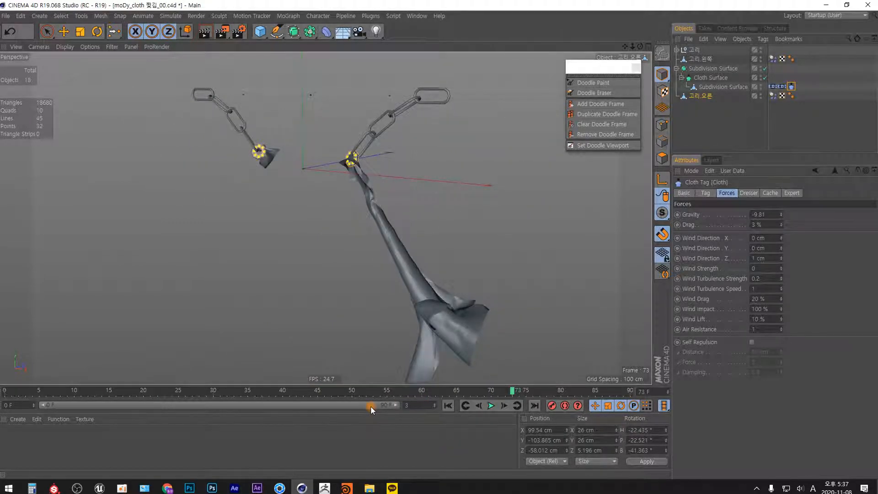
{"action": "key", "text": "Return"}
{"action": "left_click_drag", "start_coordinate": [152, 405], "coordinate": [396, 406]}
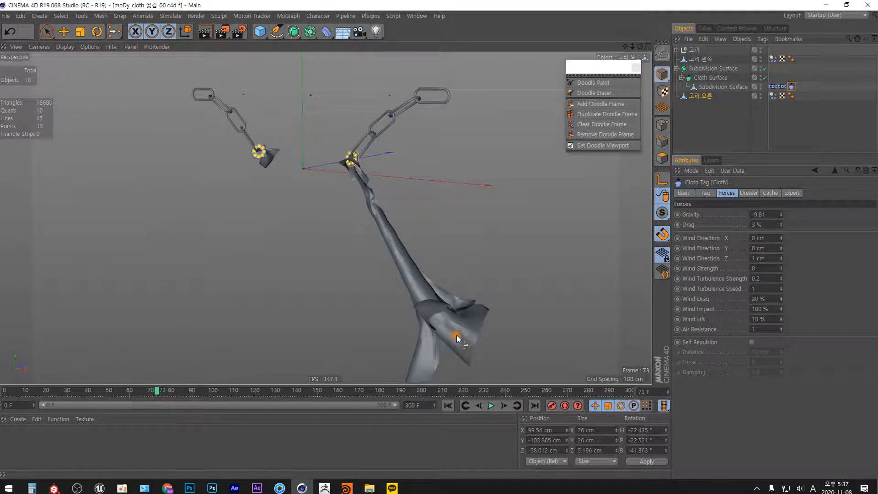
Render the view to check the cloth's shading and add a Phong tag to the banner mesh inside the Cloth Surface.
{"action": "key", "text": "ctrl+r"}
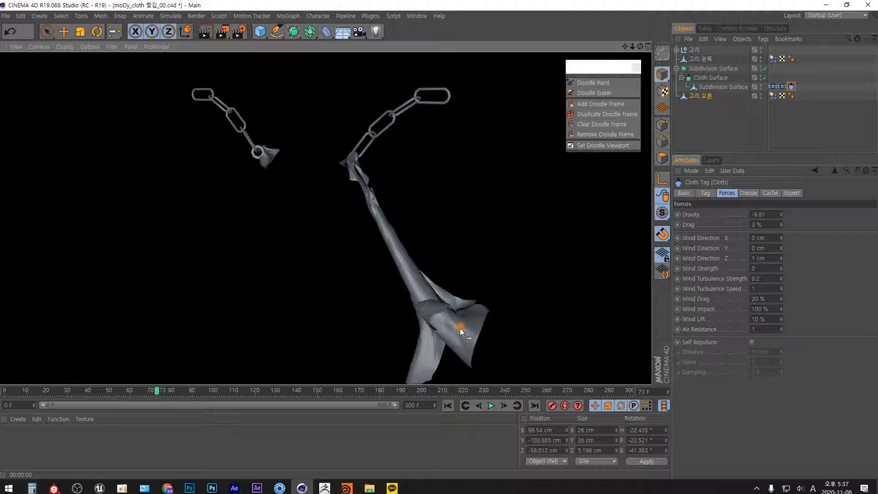
{"action": "left_click", "coordinate": [721, 87]}
{"action": "right_click", "coordinate": [721, 87]}
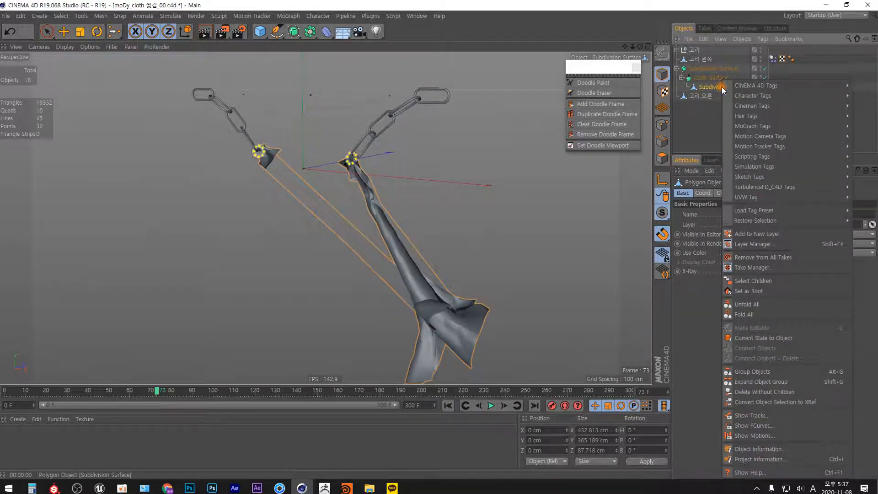
{"action": "mouse_move", "coordinate": [748, 85]}
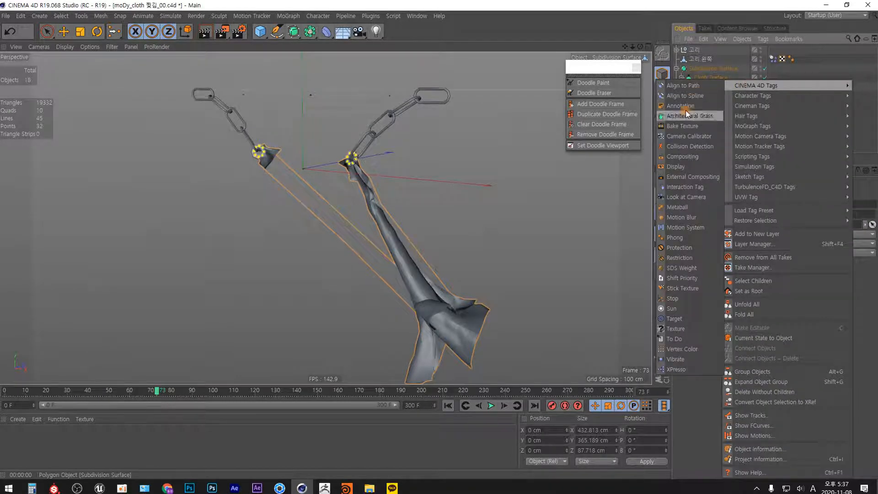
{"action": "left_click", "coordinate": [675, 237]}
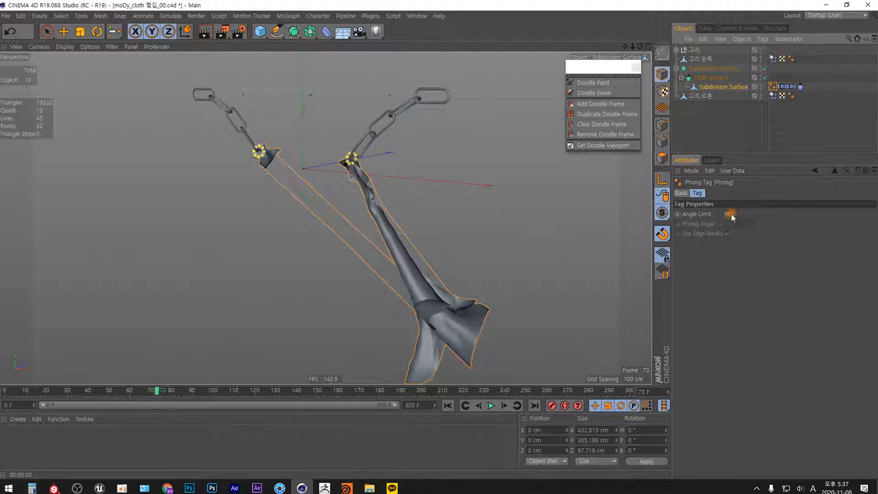
Sketch a doodle beside the banner of two adjoining faces bending from 0° to 40° to explain the Phong angle.
{"action": "left_click", "coordinate": [594, 82]}
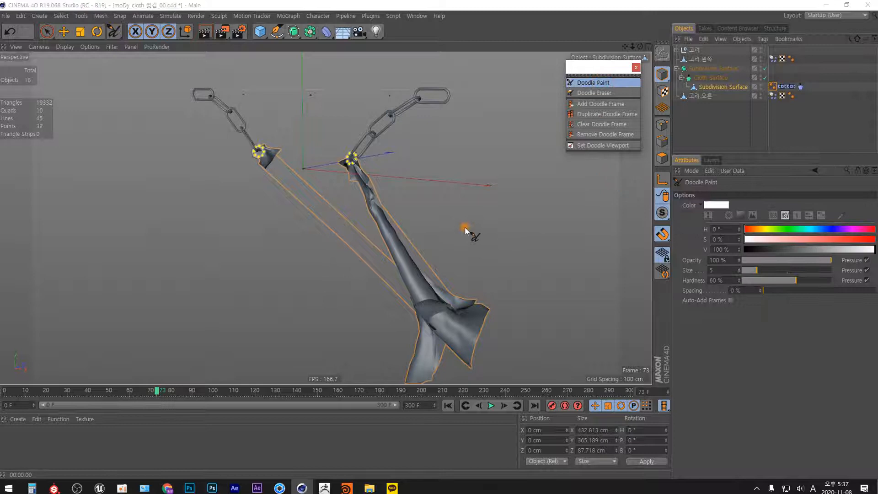
{"action": "left_click", "coordinate": [454, 210]}
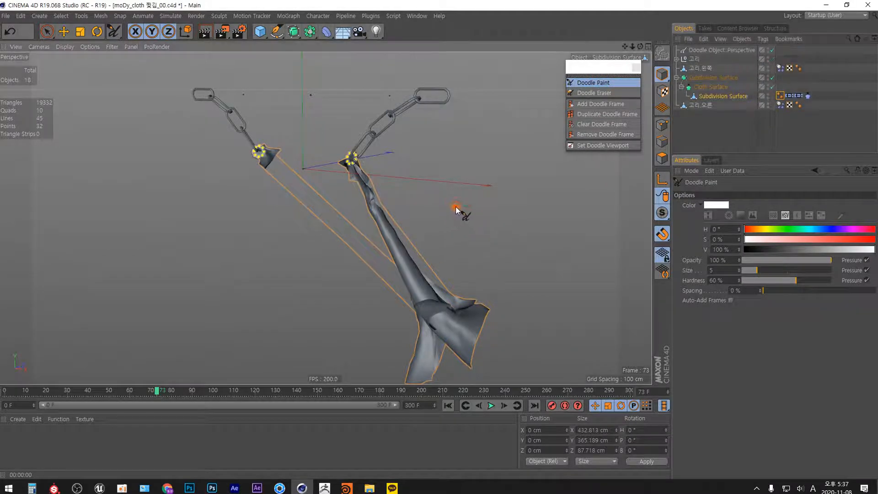
{"action": "left_click_drag", "start_coordinate": [447, 215], "coordinate": [493, 211]}
{"action": "mouse_move", "coordinate": [491, 214]}
{"action": "left_mouse_down"}
{"action": "mouse_move", "coordinate": [550, 209]}
{"action": "mouse_move", "coordinate": [543, 216]}
{"action": "left_mouse_up"}
{"action": "left_click_drag", "start_coordinate": [578, 210], "coordinate": [585, 207]}
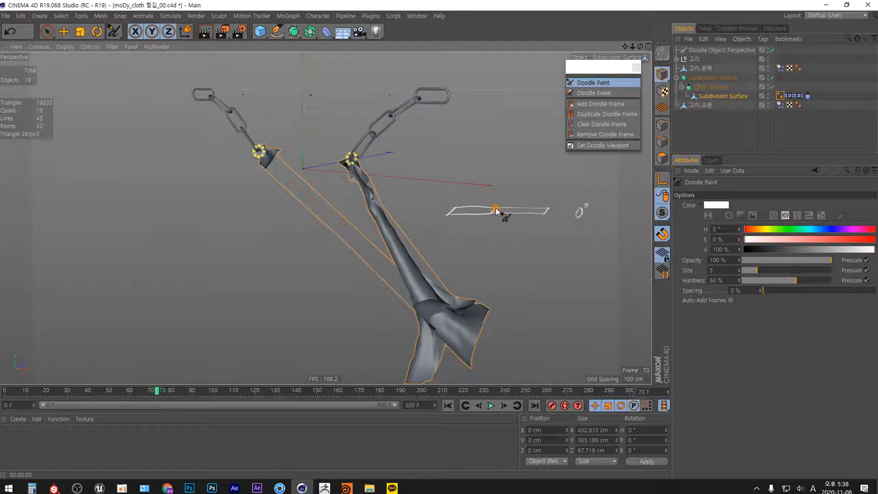
{"action": "left_click_drag", "start_coordinate": [494, 215], "coordinate": [539, 233]}
{"action": "mouse_move", "coordinate": [495, 211]}
{"action": "left_mouse_down"}
{"action": "mouse_move", "coordinate": [541, 224]}
{"action": "mouse_move", "coordinate": [538, 233]}
{"action": "left_mouse_up"}
{"action": "mouse_move", "coordinate": [495, 211]}
{"action": "left_mouse_down"}
{"action": "mouse_move", "coordinate": [559, 233]}
{"action": "mouse_move", "coordinate": [588, 228]}
{"action": "left_mouse_up"}
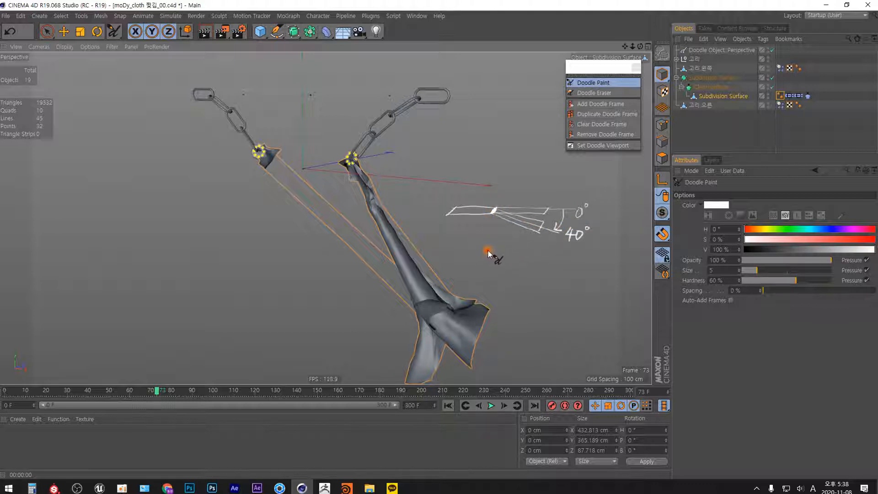
Doodle two bent strips below the first sketch, one hard-shaded and one smooth, labelled 41°, with a marker beside each.
{"action": "left_click_drag", "start_coordinate": [489, 252], "coordinate": [526, 256]}
{"action": "mouse_move", "coordinate": [526, 256]}
{"action": "left_mouse_down"}
{"action": "mouse_move", "coordinate": [566, 268]}
{"action": "mouse_move", "coordinate": [530, 254]}
{"action": "mouse_move", "coordinate": [555, 272]}
{"action": "mouse_move", "coordinate": [529, 255]}
{"action": "mouse_move", "coordinate": [568, 266]}
{"action": "left_mouse_up"}
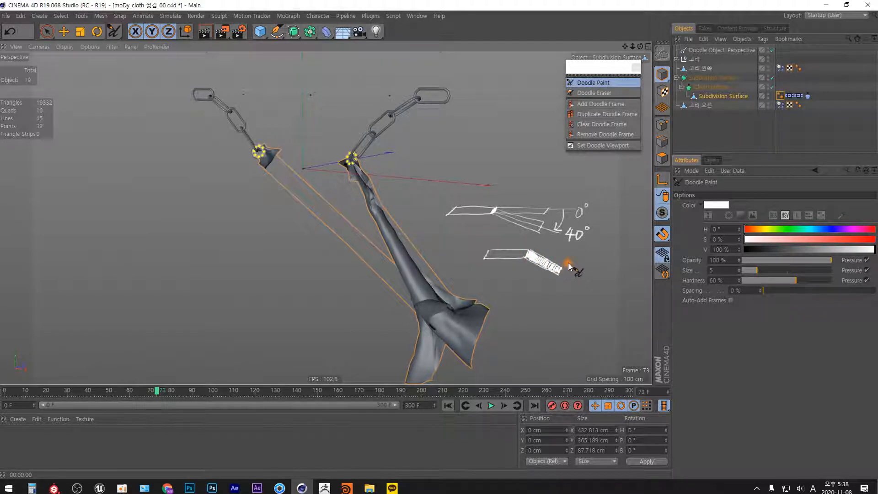
{"action": "left_click_drag", "start_coordinate": [575, 266], "coordinate": [595, 262]}
{"action": "mouse_move", "coordinate": [486, 271]}
{"action": "left_mouse_down"}
{"action": "mouse_move", "coordinate": [481, 282]}
{"action": "mouse_move", "coordinate": [526, 277]}
{"action": "mouse_move", "coordinate": [548, 297]}
{"action": "mouse_move", "coordinate": [490, 269]}
{"action": "mouse_move", "coordinate": [524, 270]}
{"action": "mouse_move", "coordinate": [551, 297]}
{"action": "left_mouse_up"}
{"action": "mouse_move", "coordinate": [488, 274]}
{"action": "left_mouse_down"}
{"action": "mouse_move", "coordinate": [523, 279]}
{"action": "mouse_move", "coordinate": [550, 297]}
{"action": "left_mouse_up"}
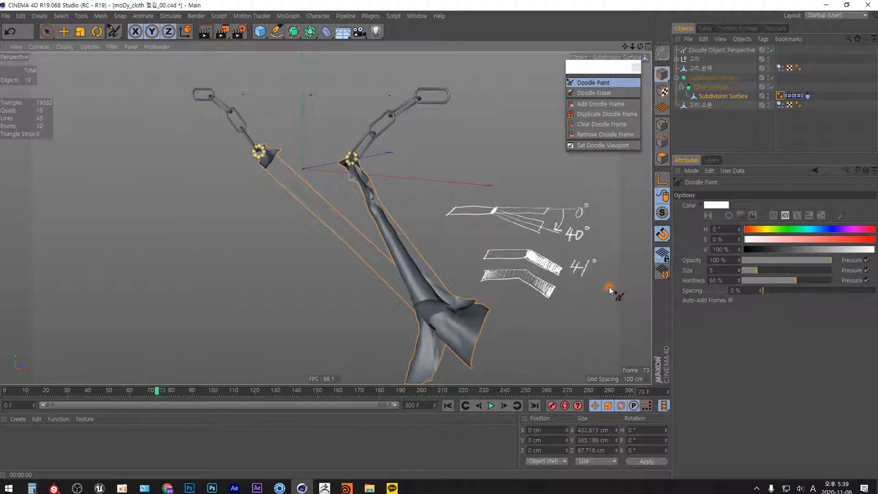
{"action": "left_click_drag", "start_coordinate": [477, 251], "coordinate": [475, 255]}
Delete the Doodle Object holding the sketches.
{"action": "left_click", "coordinate": [698, 122]}
{"action": "left_click", "coordinate": [721, 50]}
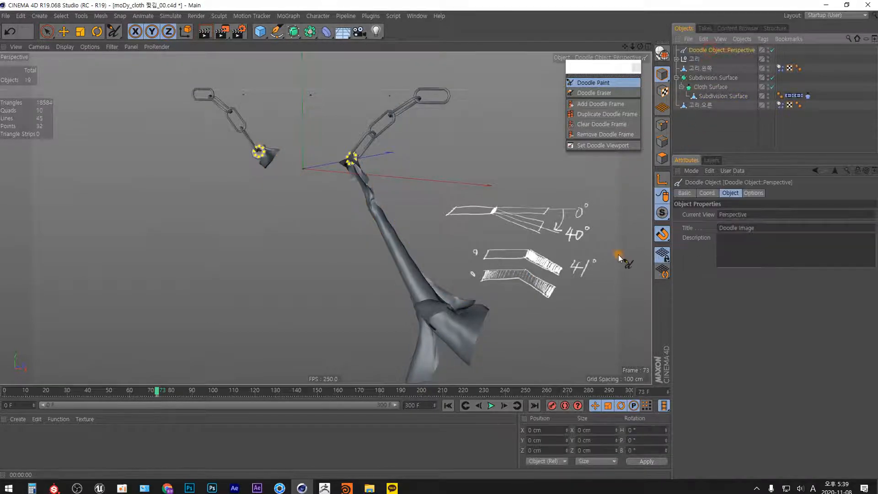
{"action": "key", "text": "Delete"}
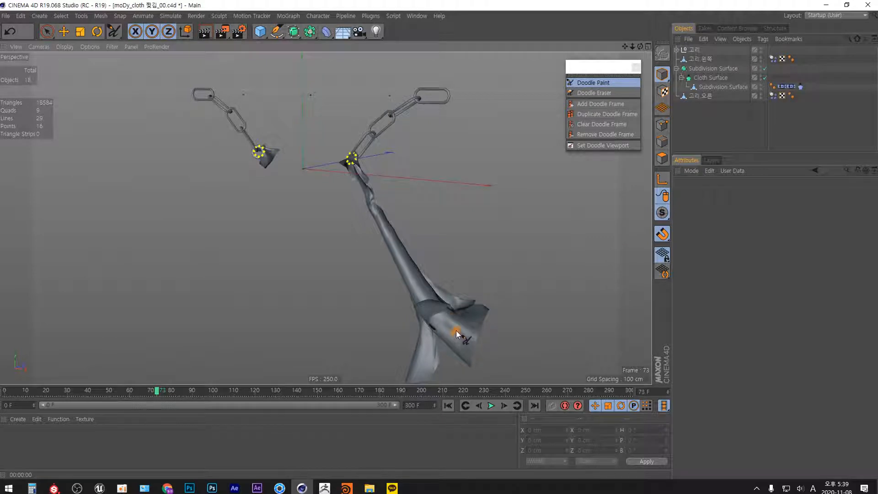
Play the simulation from the first frame to check the banner with its Phong tag, and return to the start.
{"action": "left_click", "coordinate": [448, 405]}
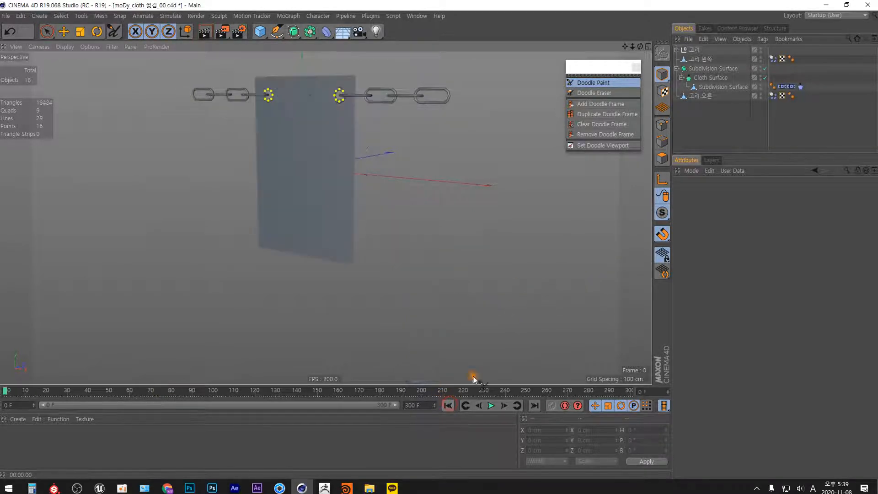
{"action": "left_click", "coordinate": [492, 405]}
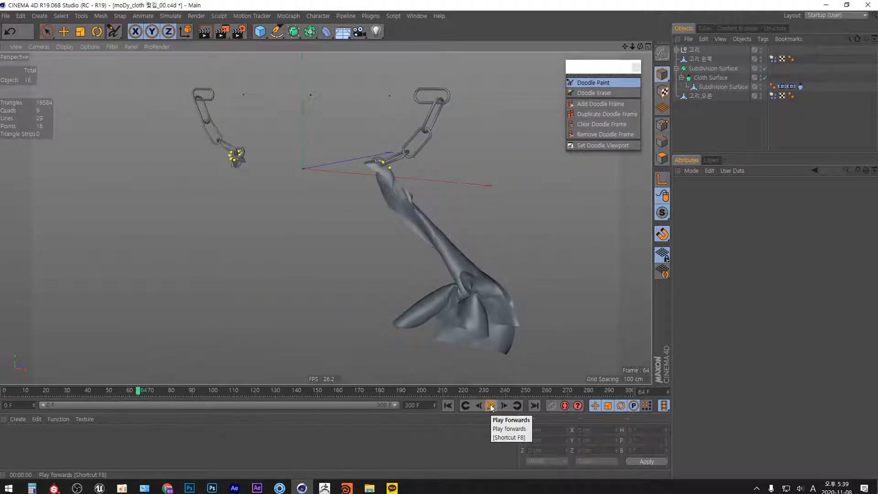
{"action": "left_click", "coordinate": [448, 405]}
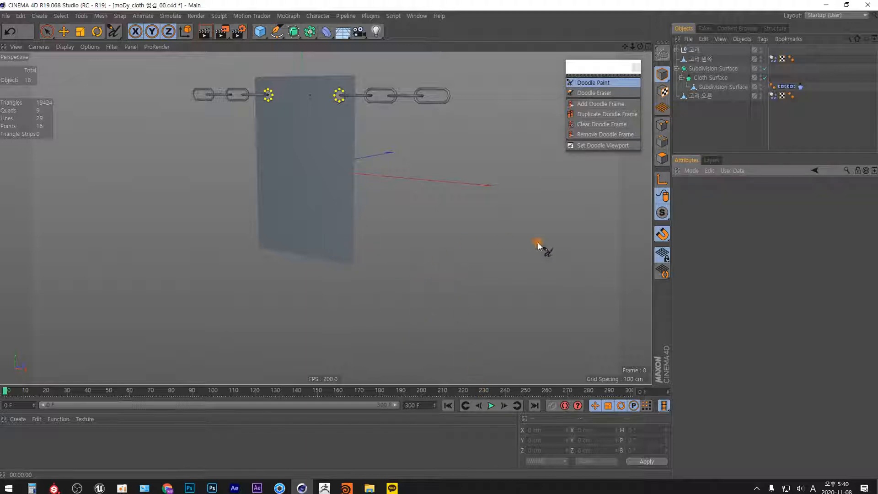
Set Gravity in the banner's Cloth tag to 0, play the simulation to check its effect, and return to the start.
{"action": "left_click", "coordinate": [800, 87]}
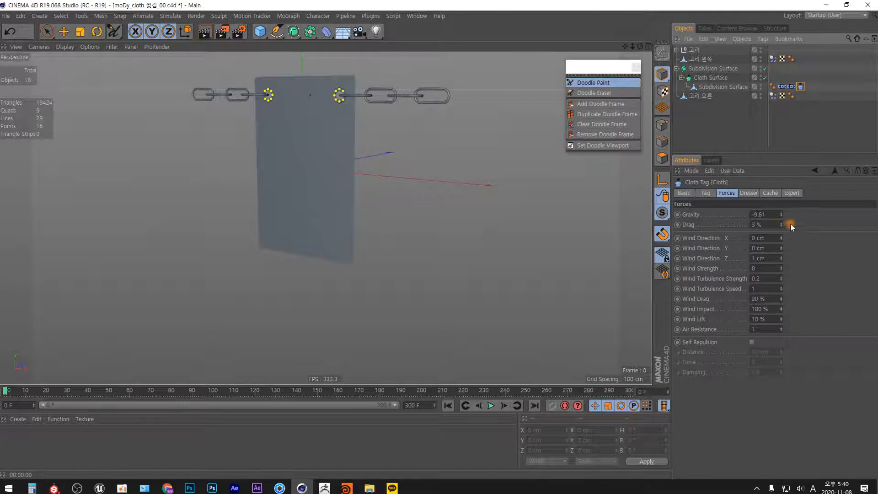
{"action": "double_click", "coordinate": [755, 225]}
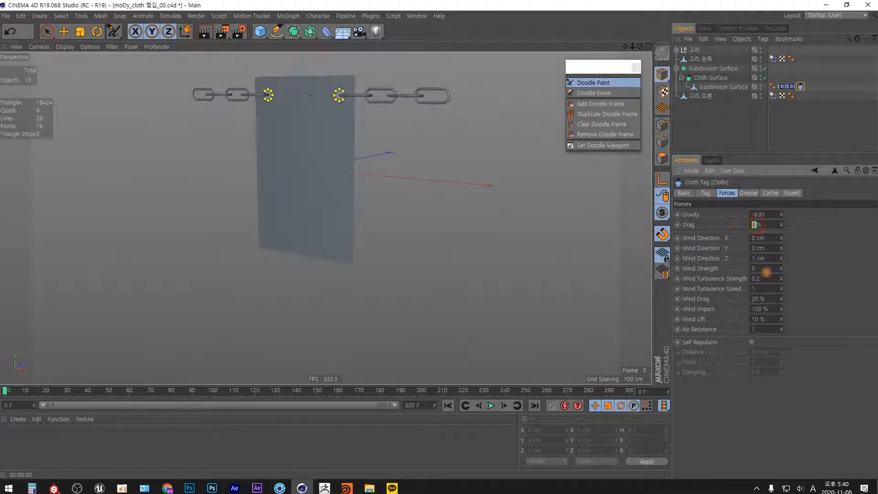
{"action": "double_click", "coordinate": [768, 214]}
{"action": "type", "text": "0"}
{"action": "key", "text": "Return"}
{"action": "left_click", "coordinate": [492, 405]}
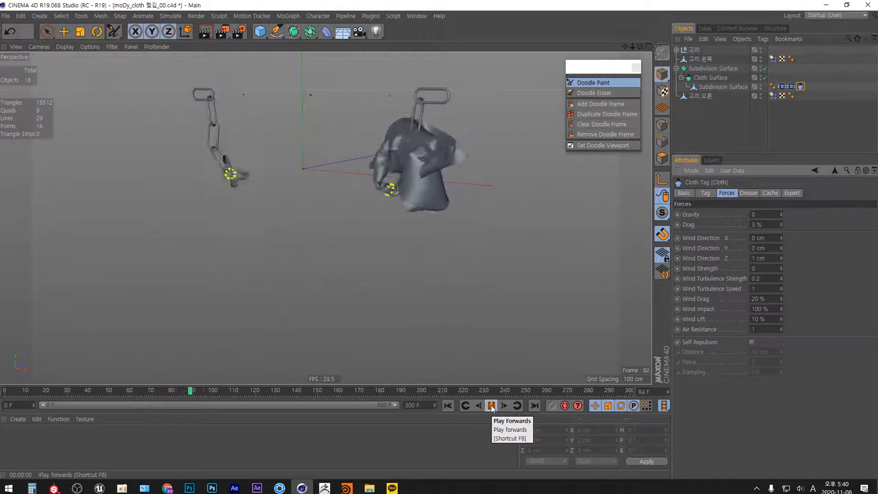
{"action": "left_click", "coordinate": [492, 405]}
{"action": "left_click", "coordinate": [448, 405]}
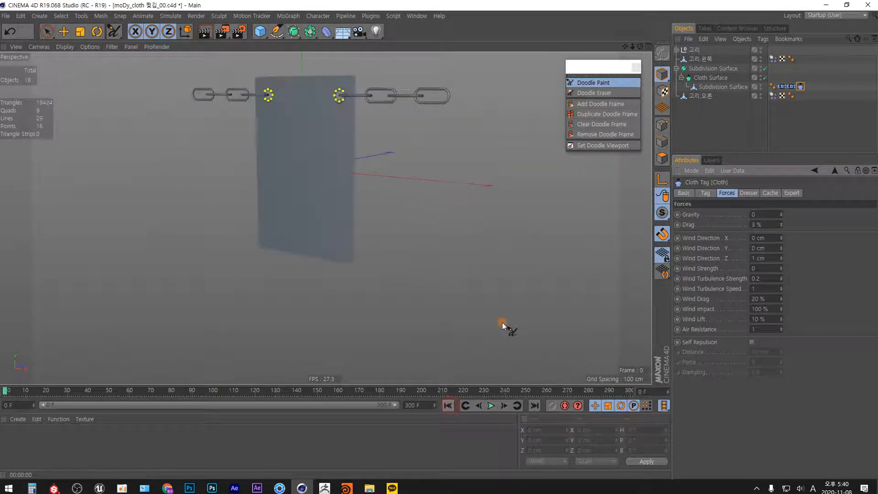
Set the banner cloth's Gravity to 9.81 and play the simulation.
{"action": "double_click", "coordinate": [757, 215]}
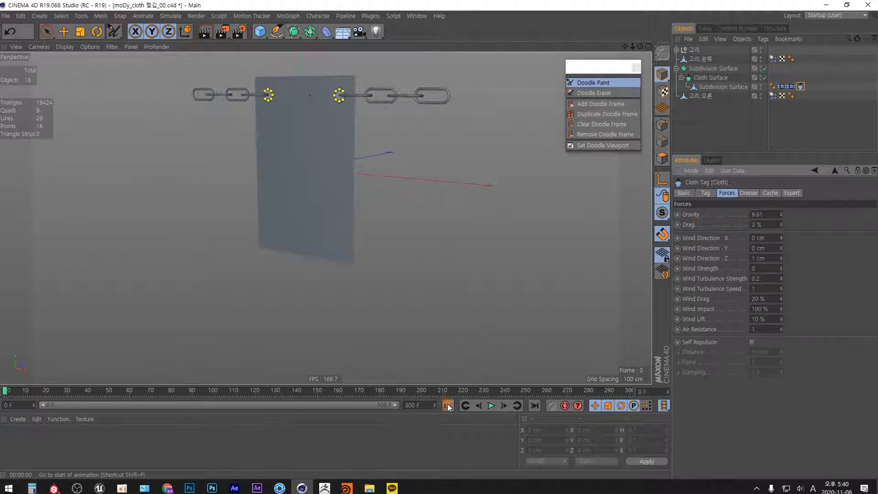
{"action": "left_click", "coordinate": [491, 405]}
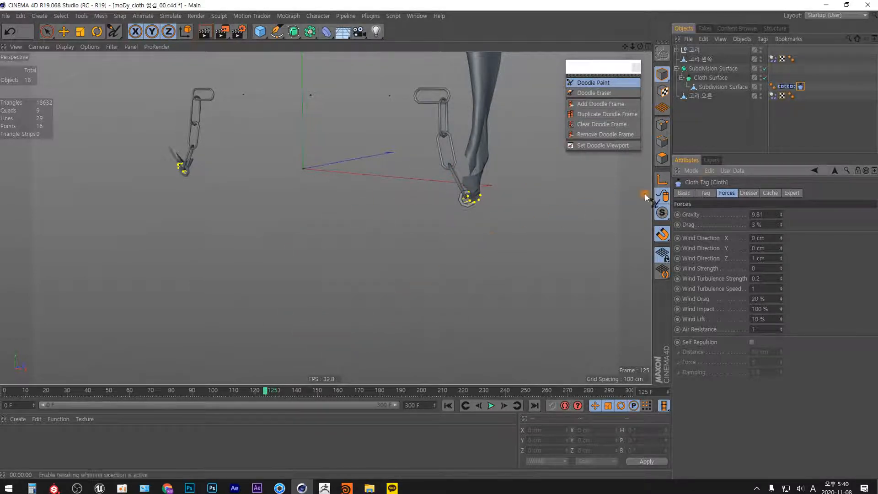
Set Gravity in the project's Dynamics settings to -1000 cm and play the simulation from the first frame.
{"action": "left_click", "coordinate": [767, 215]}
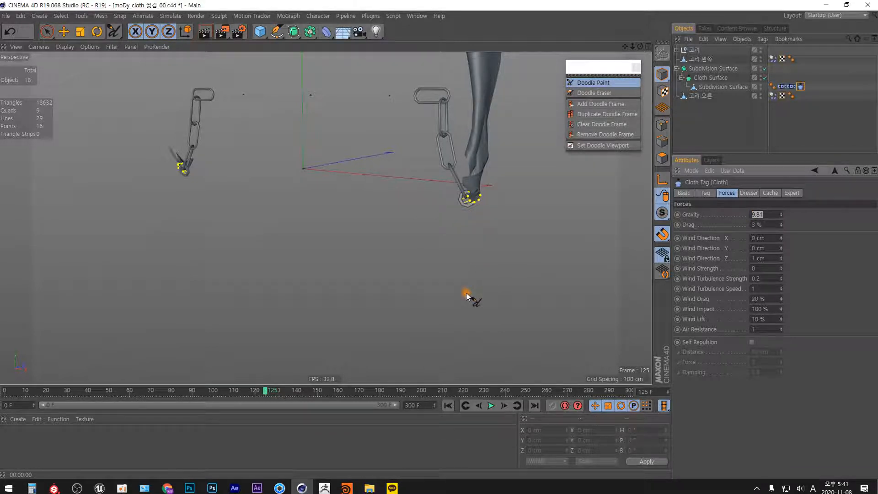
{"action": "key", "text": "ctrl+d"}
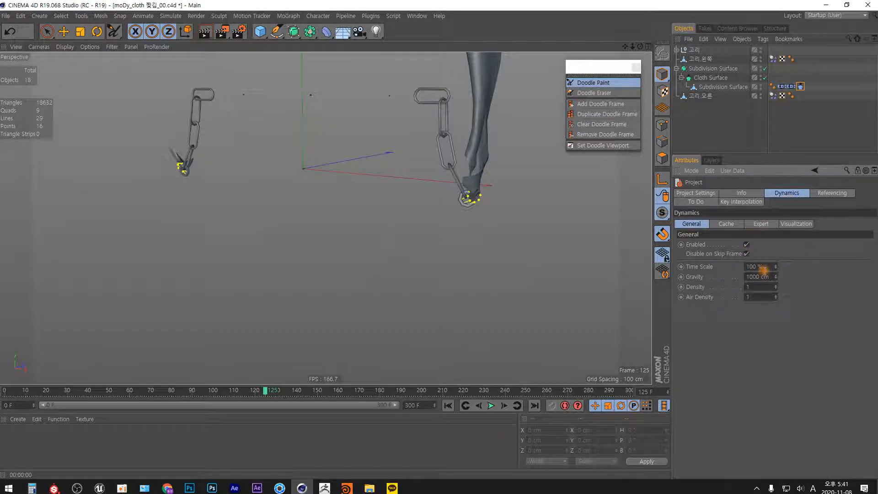
{"action": "double_click", "coordinate": [757, 277]}
{"action": "middle_click_drag", "start_coordinate": [359, 223], "coordinate": [358, 329], "text": "alt"}
{"action": "left_click", "coordinate": [747, 287]}
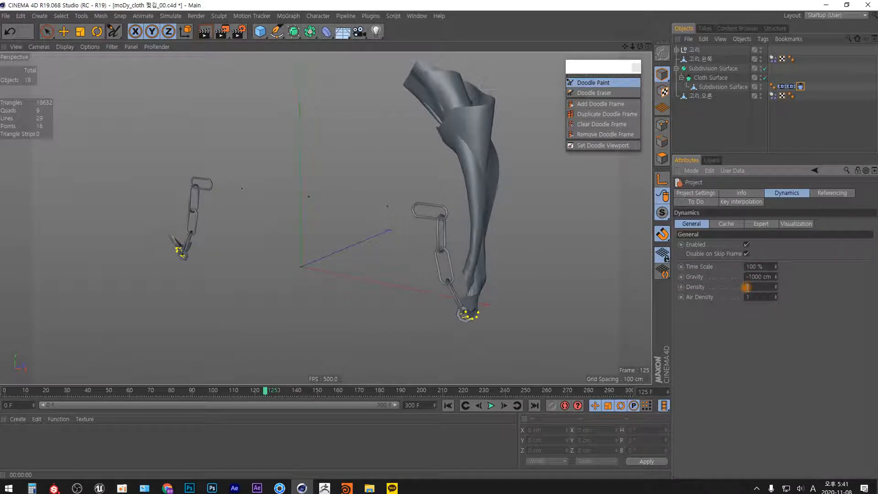
{"action": "left_click", "coordinate": [448, 405]}
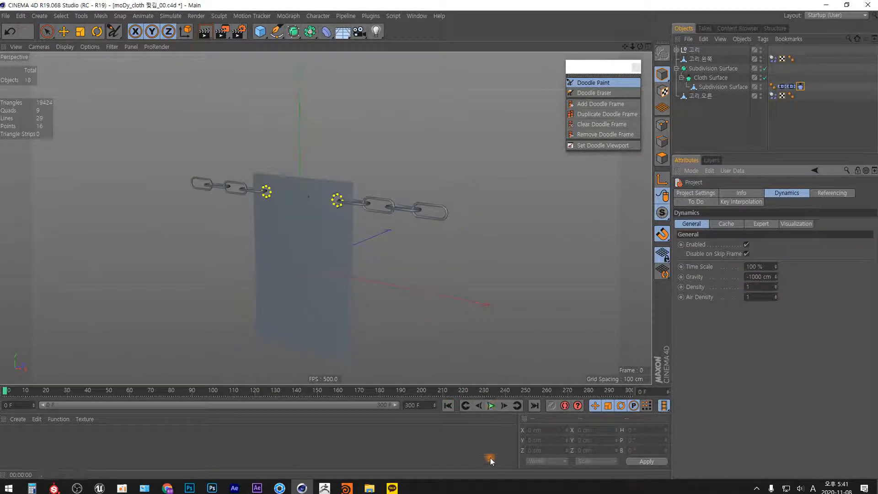
{"action": "key", "text": "F8"}
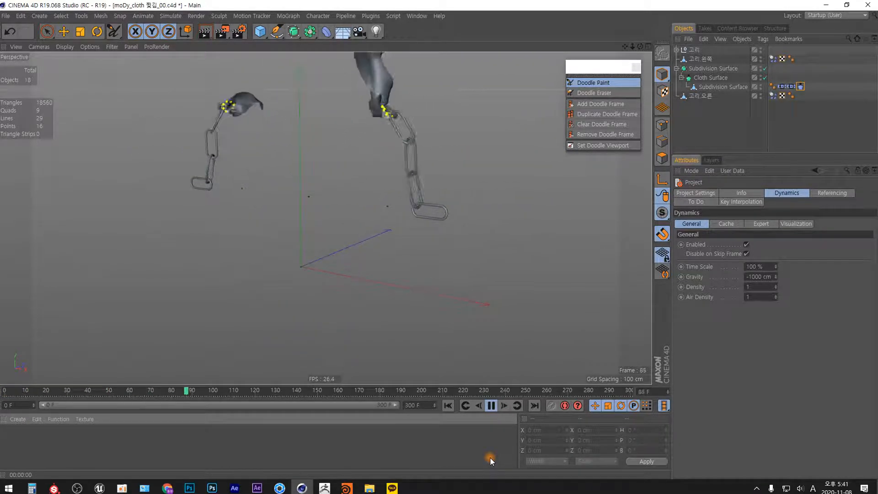
{"action": "key", "text": "F8"}
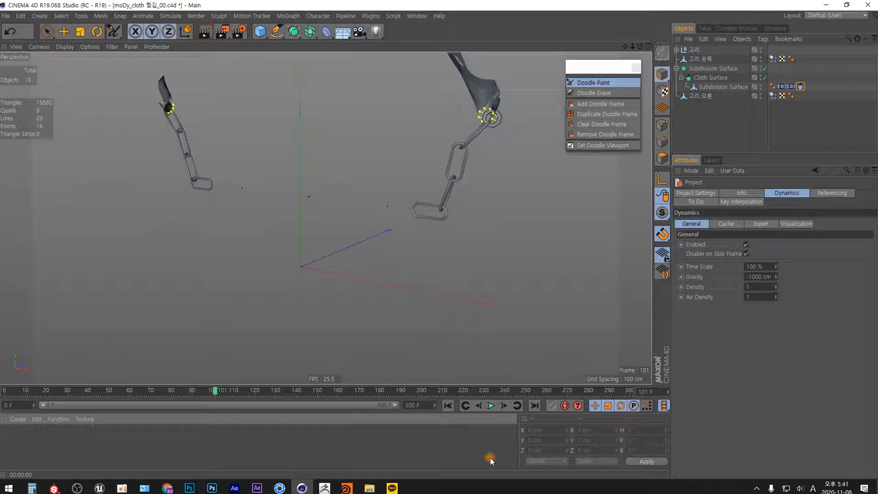
Enter 981 cm as the project's Dynamics Gravity, and reset the value to its default.
{"action": "left_click", "coordinate": [747, 277]}
{"action": "key", "text": "Delete"}
{"action": "key", "text": "Delete"}
{"action": "key", "text": "Delete"}
{"action": "key", "text": "Delete"}
{"action": "key", "text": "Delete"}
{"action": "type", "text": "081"}
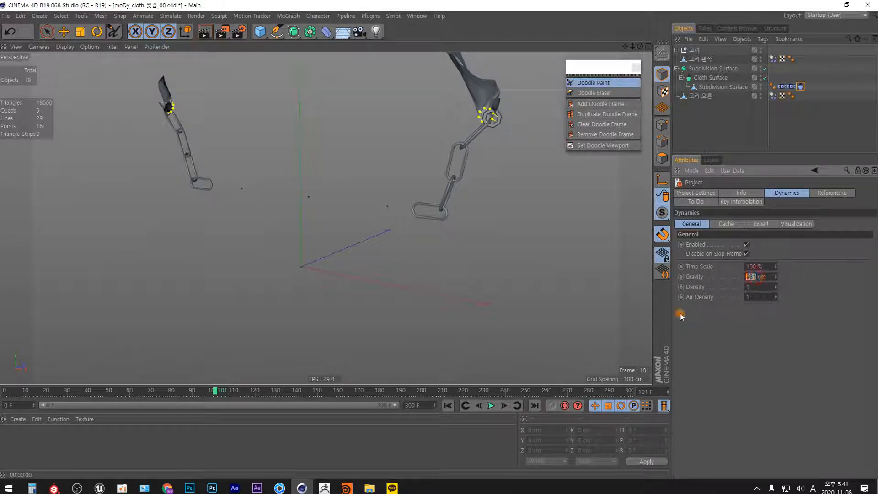
{"action": "right_click", "coordinate": [776, 277]}
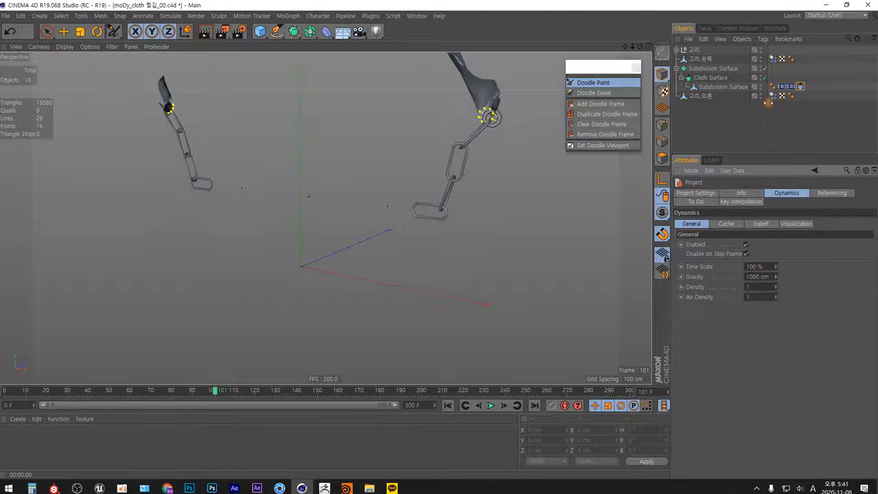
Set Gravity in the banner's Cloth tag to -9.81 and play the simulation from the first frame.
{"action": "left_click", "coordinate": [801, 86]}
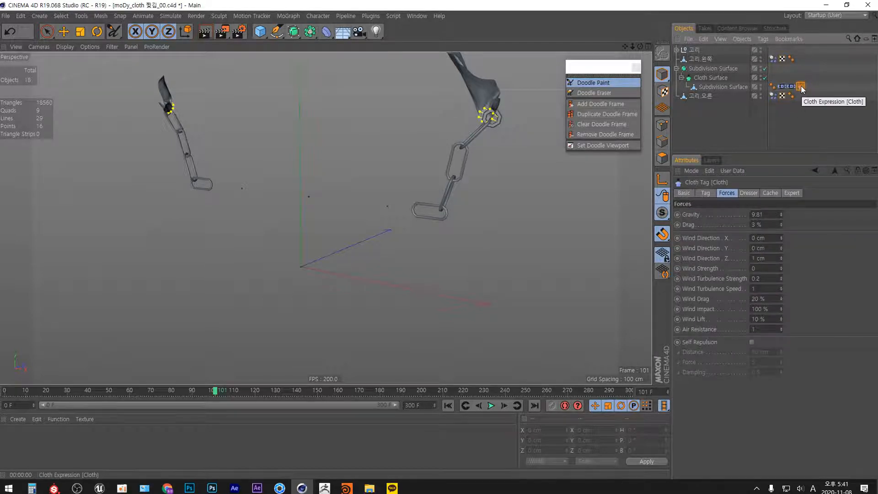
{"action": "left_click", "coordinate": [771, 214]}
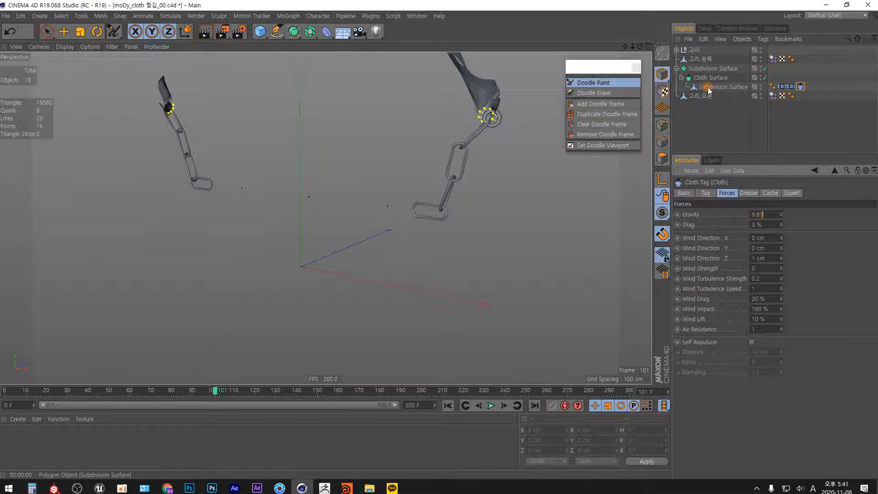
{"action": "left_click", "coordinate": [759, 215]}
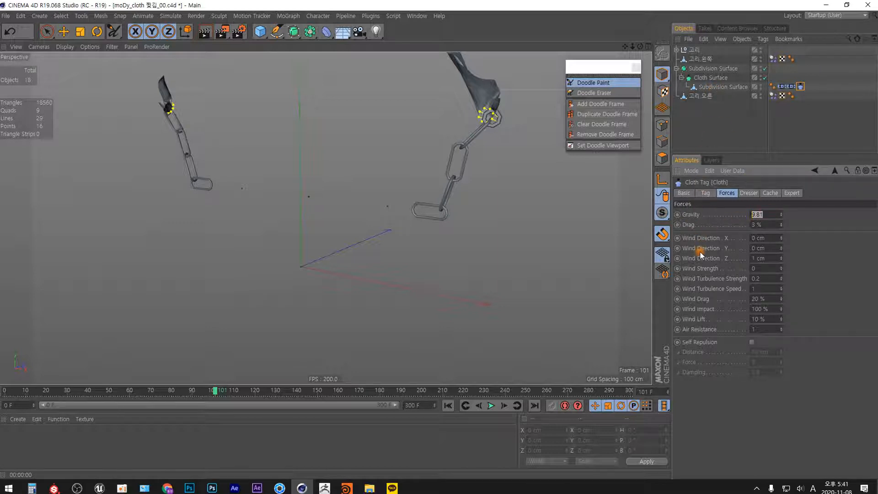
{"action": "type", "text": "-9"}
{"action": "left_click", "coordinate": [448, 406]}
{"action": "left_click", "coordinate": [491, 406]}
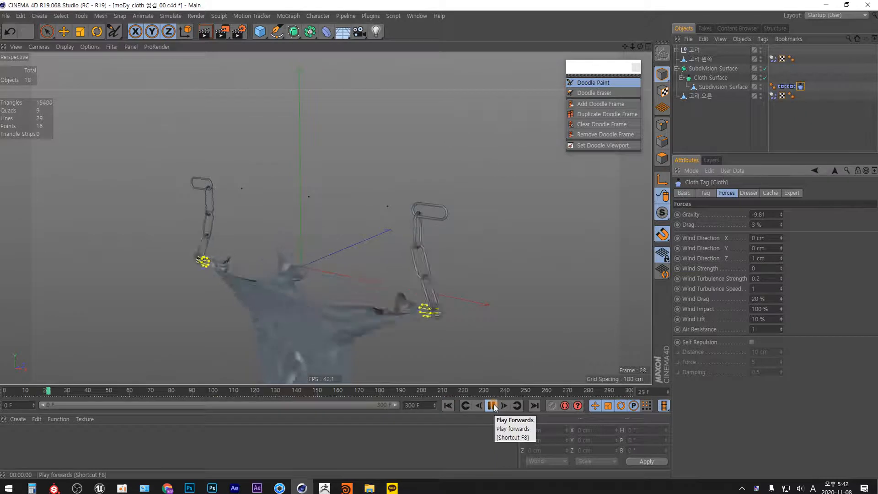
{"action": "left_click", "coordinate": [492, 405]}
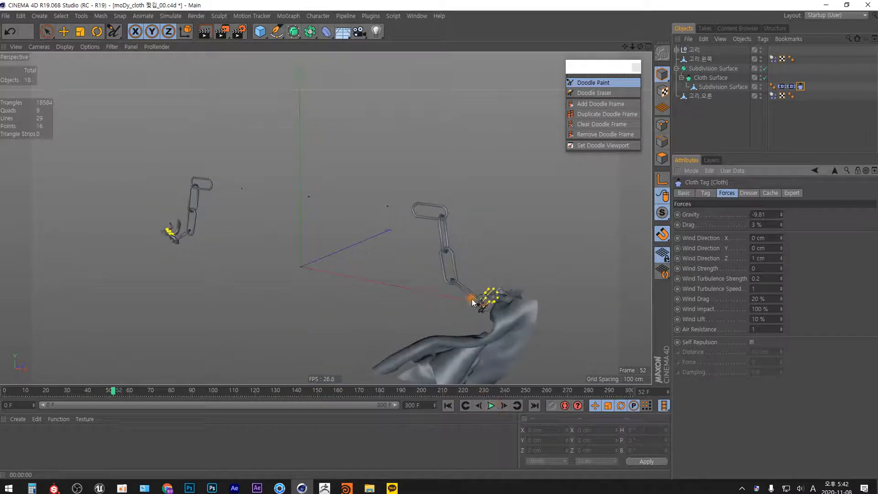
Sketch labelled x, y and z arrows along the world axes with Doodle Paint, and delete the Doodle Object.
{"action": "middle_click_drag", "start_coordinate": [339, 258], "coordinate": [342, 202]}
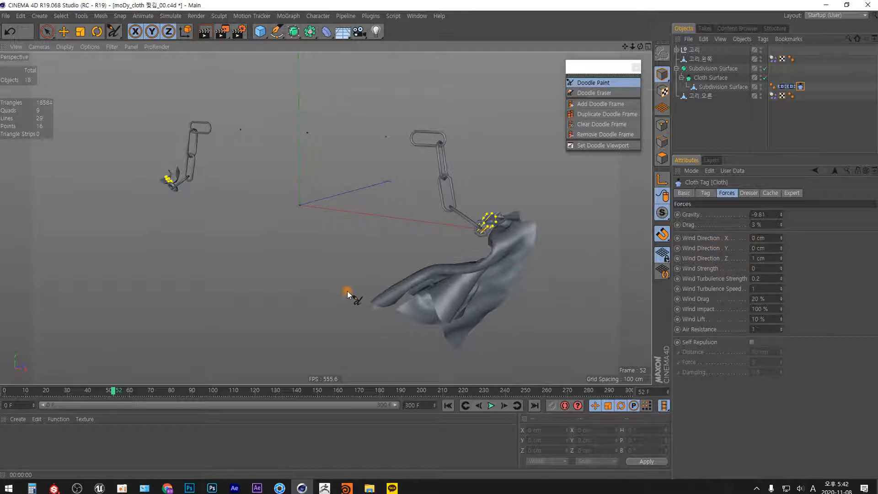
{"action": "mouse_move", "coordinate": [305, 207]}
{"action": "left_mouse_down"}
{"action": "mouse_move", "coordinate": [376, 214]}
{"action": "mouse_move", "coordinate": [366, 223]}
{"action": "mouse_move", "coordinate": [375, 237]}
{"action": "mouse_move", "coordinate": [363, 239]}
{"action": "left_mouse_up"}
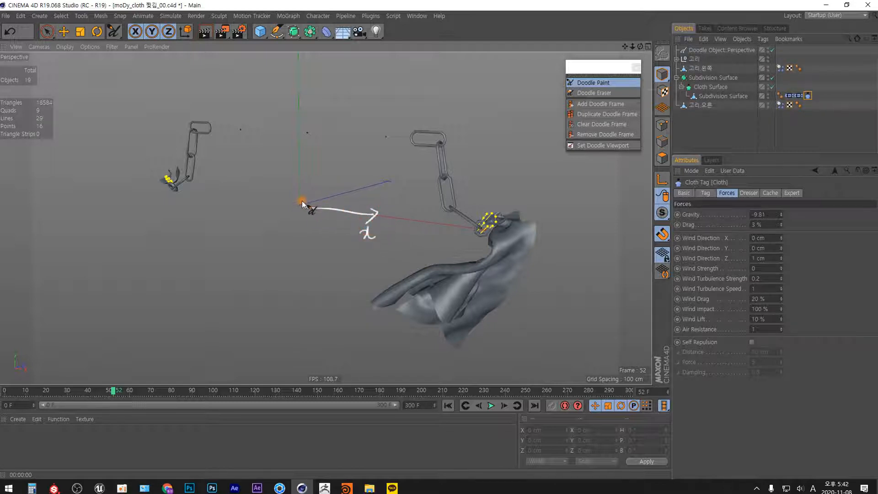
{"action": "left_click_drag", "start_coordinate": [301, 205], "coordinate": [361, 191]}
{"action": "mouse_move", "coordinate": [353, 188]}
{"action": "left_mouse_down"}
{"action": "mouse_move", "coordinate": [351, 195]}
{"action": "mouse_move", "coordinate": [359, 181]}
{"action": "left_mouse_up"}
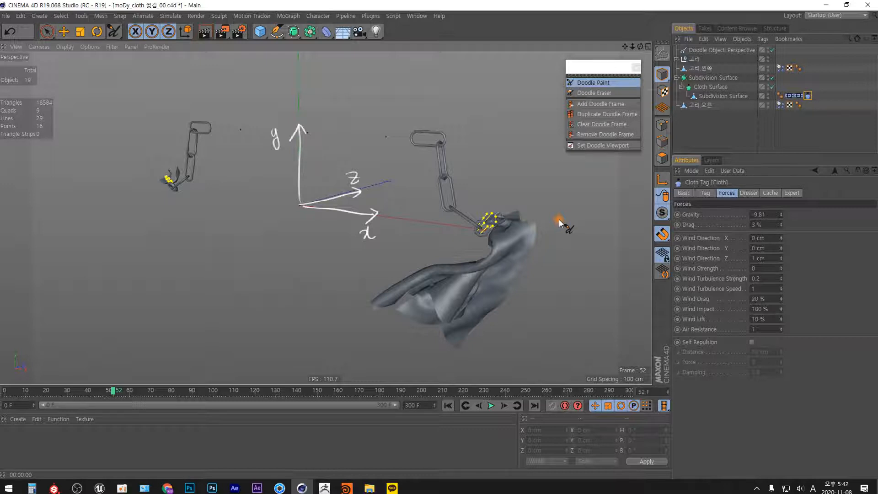
{"action": "left_click", "coordinate": [722, 50]}
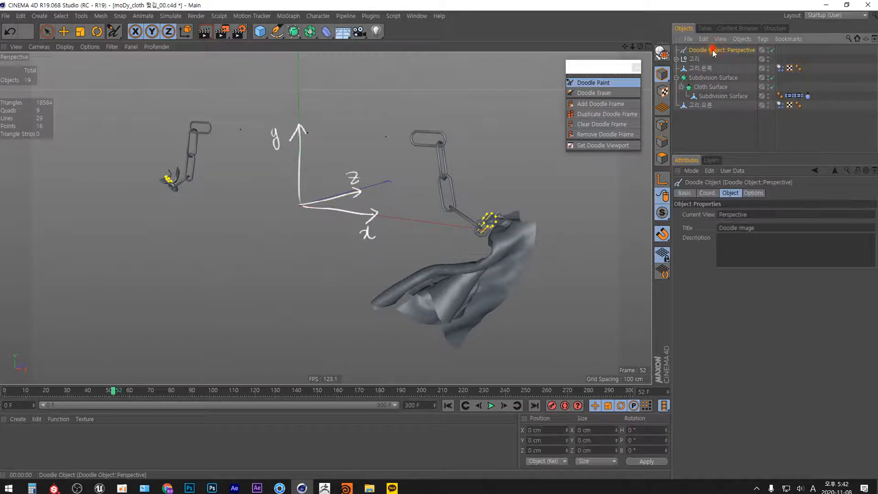
{"action": "key", "text": "Delete"}
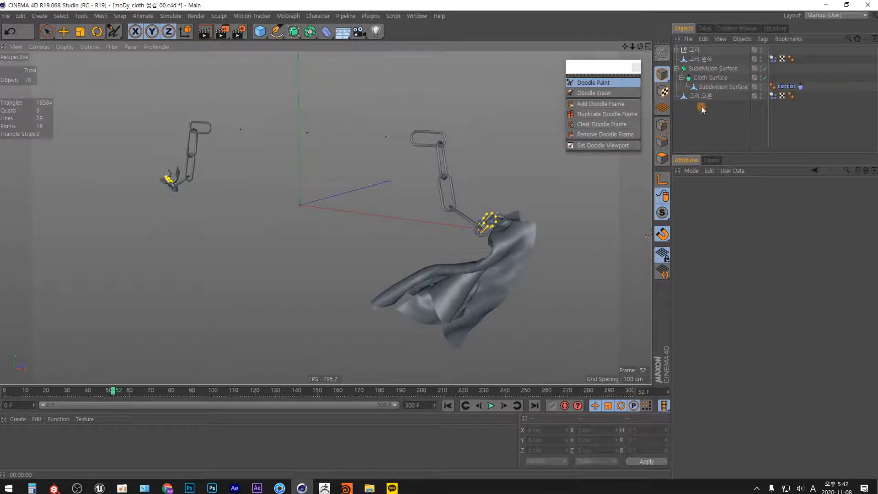
Set Wind Direction Z in the banner's Cloth tag to 10 cm, play the simulation, and return to the start.
{"action": "left_click", "coordinate": [801, 86]}
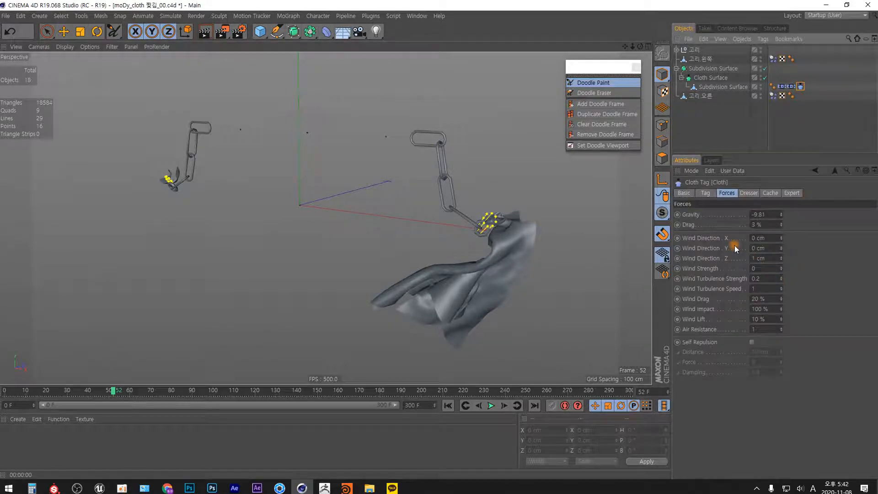
{"action": "left_click", "coordinate": [757, 258]}
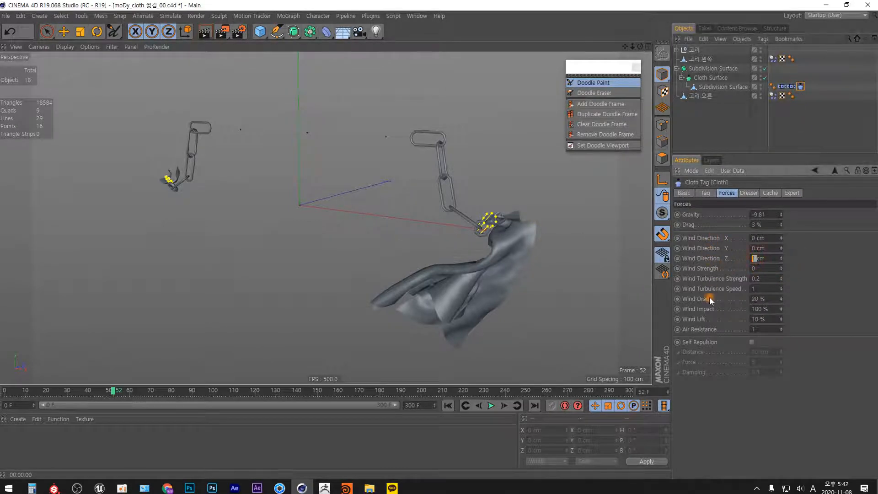
{"action": "type", "text": "10"}
{"action": "left_click", "coordinate": [448, 405]}
{"action": "left_click", "coordinate": [490, 405]}
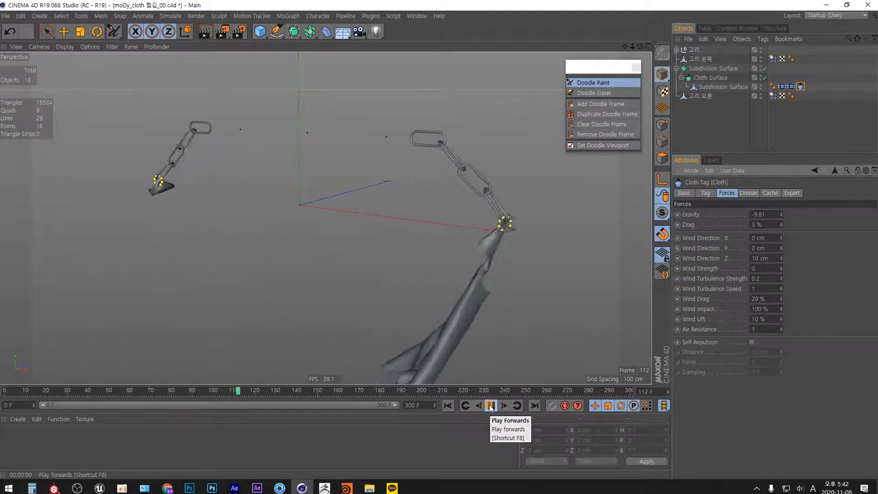
{"action": "left_click", "coordinate": [490, 405]}
{"action": "left_click", "coordinate": [448, 406]}
Set the cloth's Wind Direction Z to 100 cm, play the simulation, and inspect the banner from the side.
{"action": "left_click_drag", "start_coordinate": [761, 258], "coordinate": [616, 352]}
{"action": "type", "text": "100"}
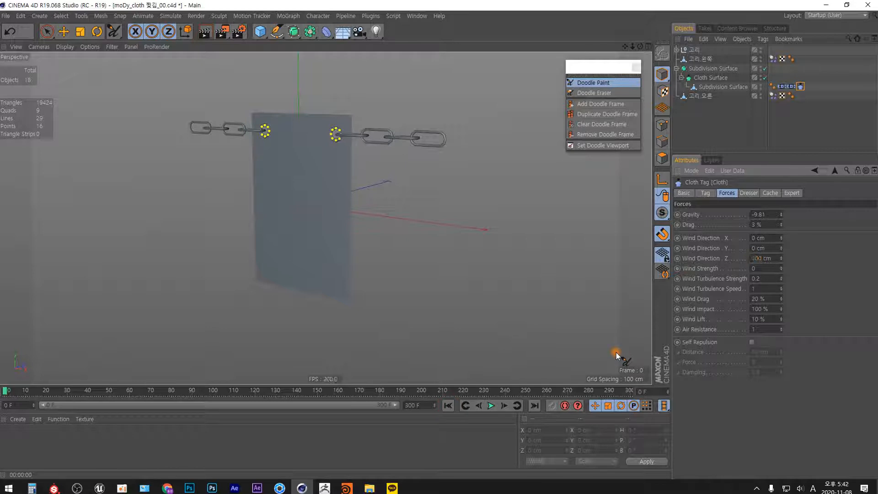
{"action": "left_click", "coordinate": [492, 406]}
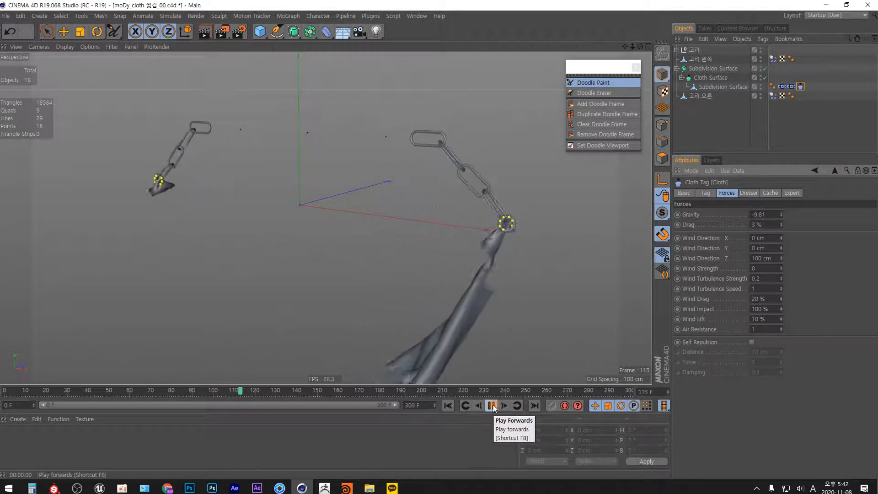
{"action": "left_click", "coordinate": [491, 406]}
{"action": "left_click_drag", "start_coordinate": [342, 186], "coordinate": [204, 239], "text": "alt"}
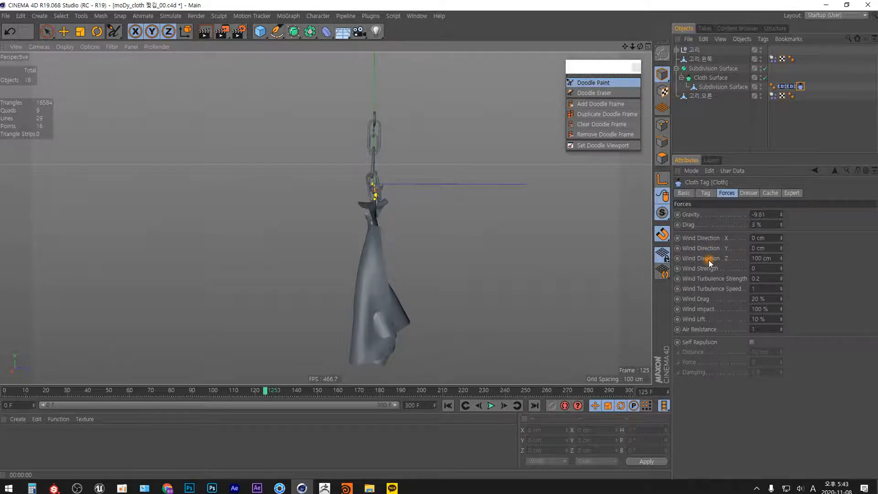
Set the cloth's Wind Direction Z to 1000 cm and play the simulation from the first frame.
{"action": "left_click", "coordinate": [759, 258]}
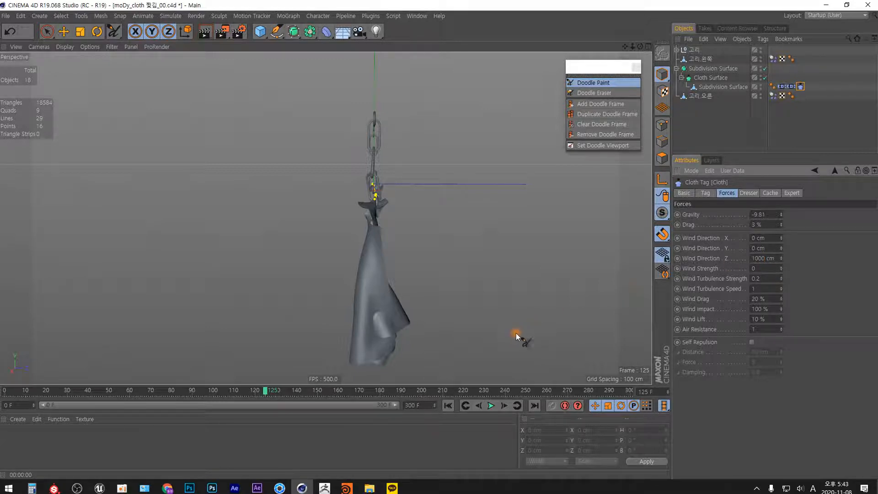
{"action": "left_click", "coordinate": [448, 405]}
{"action": "left_click", "coordinate": [492, 405]}
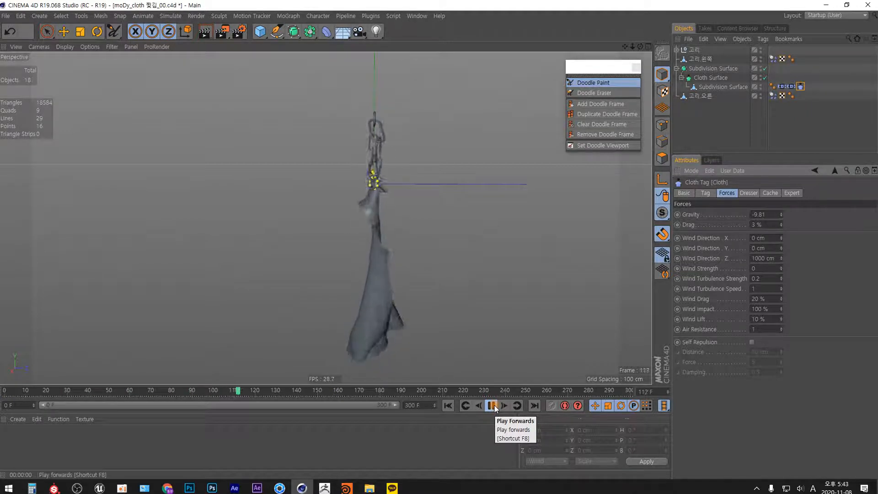
{"action": "left_click", "coordinate": [492, 405]}
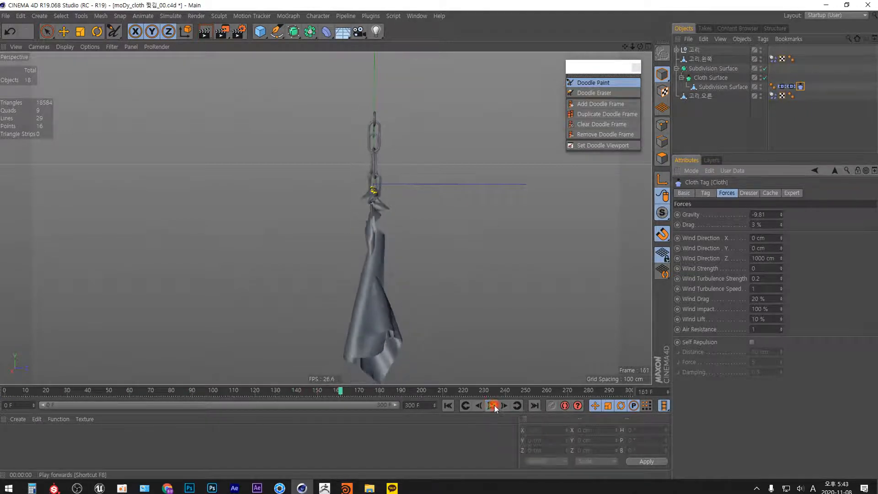
Review the Cloth tag's general, expert and force settings, and read the help entry on Air Resistance.
{"action": "left_click", "coordinate": [705, 193]}
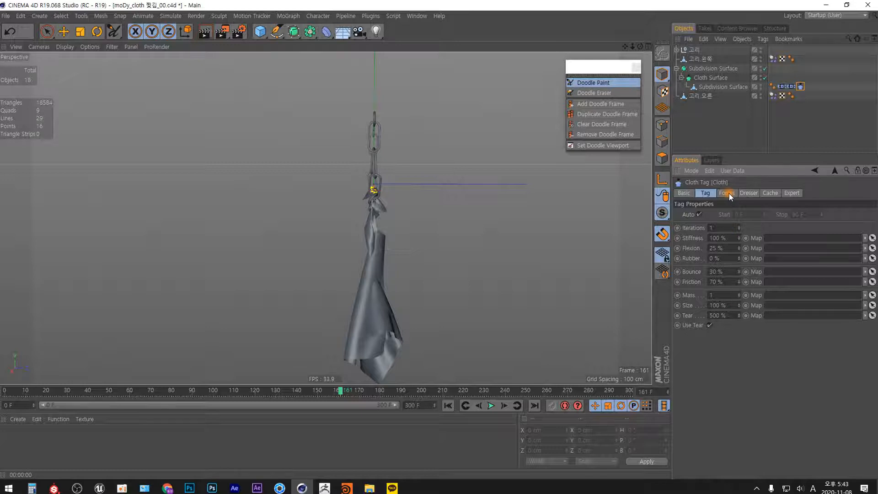
{"action": "left_click", "coordinate": [790, 193]}
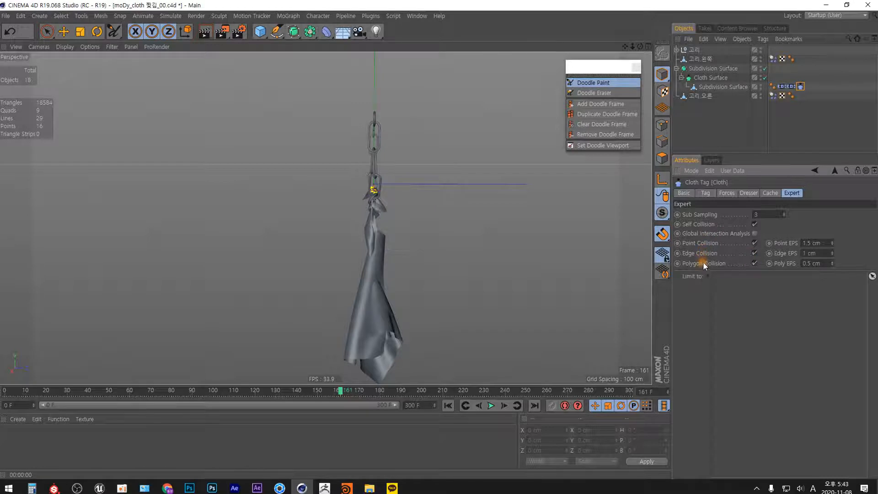
{"action": "left_click", "coordinate": [733, 194]}
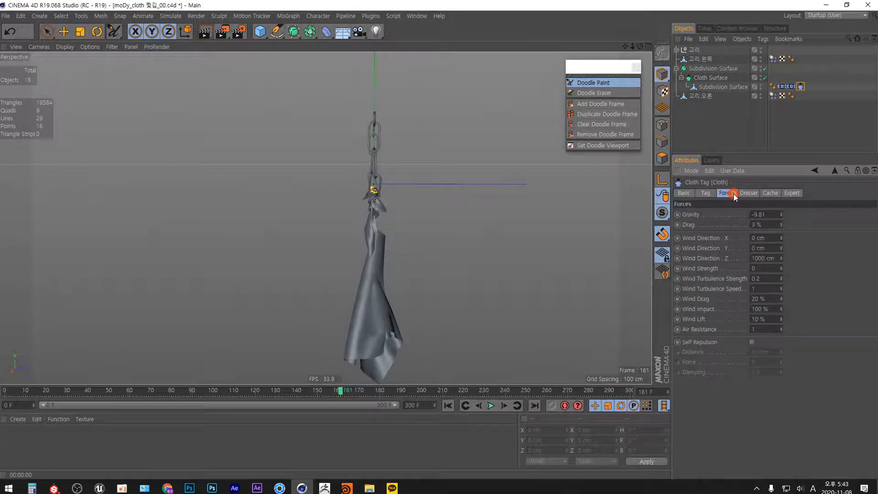
{"action": "right_click", "coordinate": [703, 329]}
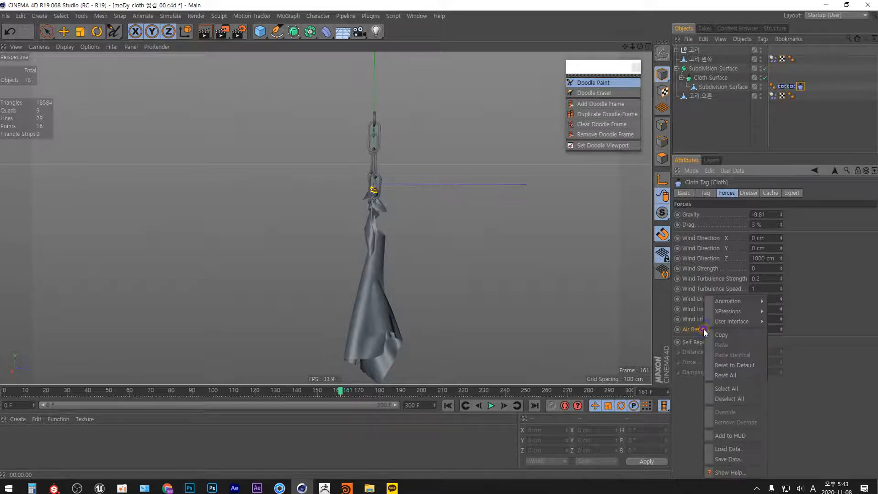
{"action": "left_click", "coordinate": [727, 472]}
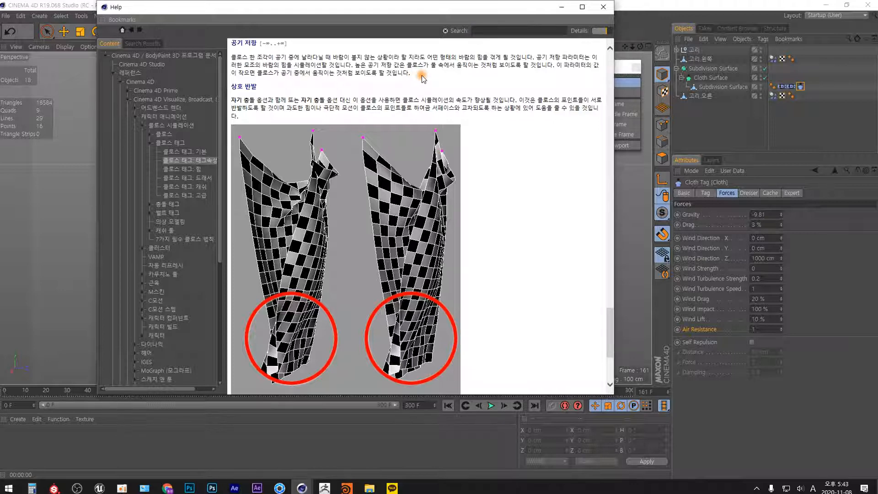
{"action": "left_click", "coordinate": [564, 8]}
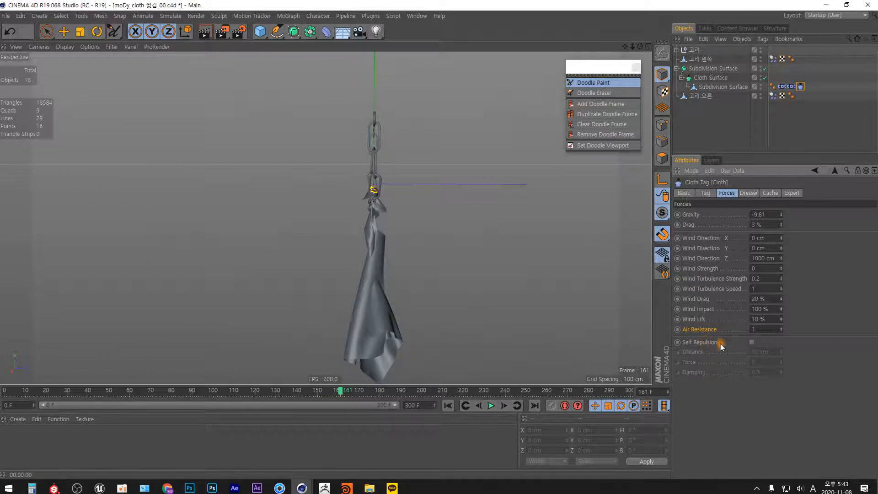
Set the cloth's Air Resistance to -100, play the simulation from the first frame, and reset the value to its default.
{"action": "double_click", "coordinate": [757, 331]}
{"action": "type", "text": "-100"}
{"action": "left_click", "coordinate": [448, 405]}
{"action": "left_click", "coordinate": [491, 405]}
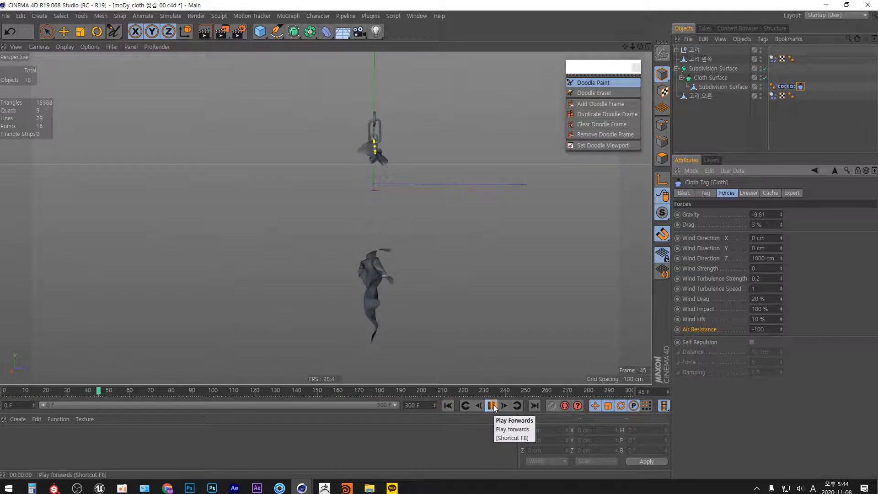
{"action": "left_click", "coordinate": [494, 407]}
{"action": "right_click", "coordinate": [782, 329]}
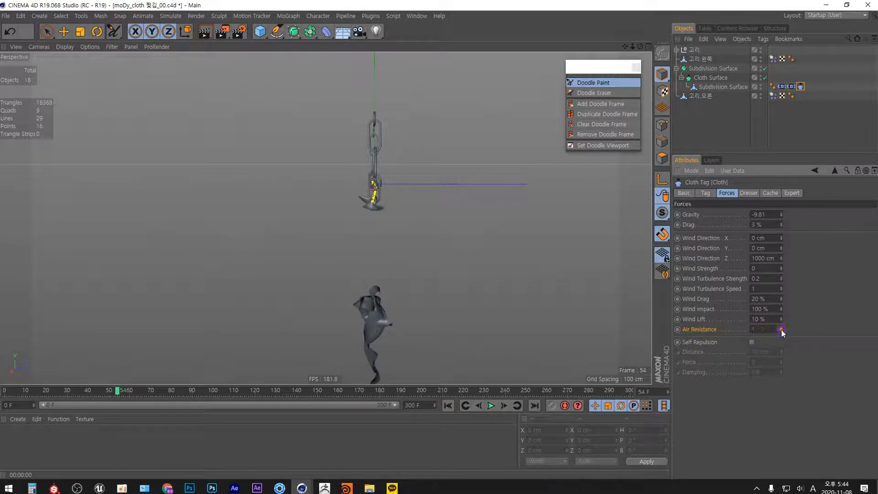
Read the help entry on the cloth's Wind Drag setting and close the help window.
{"action": "right_click", "coordinate": [703, 298]}
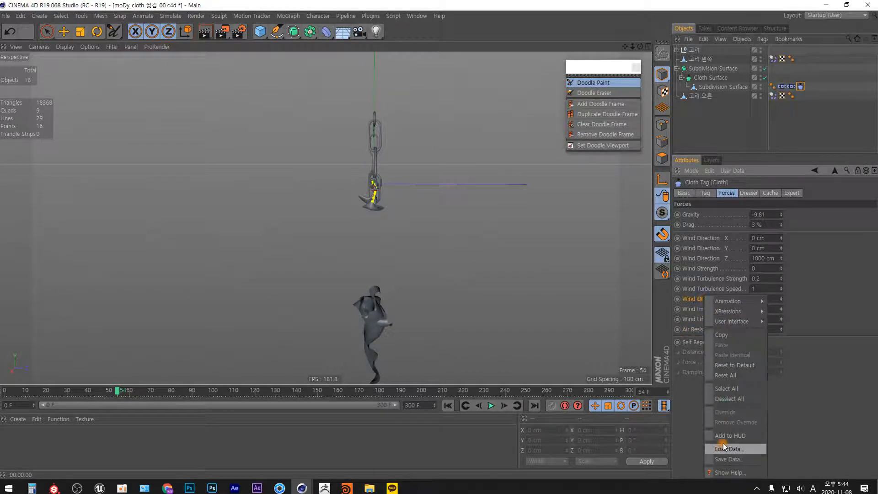
{"action": "left_click", "coordinate": [727, 473]}
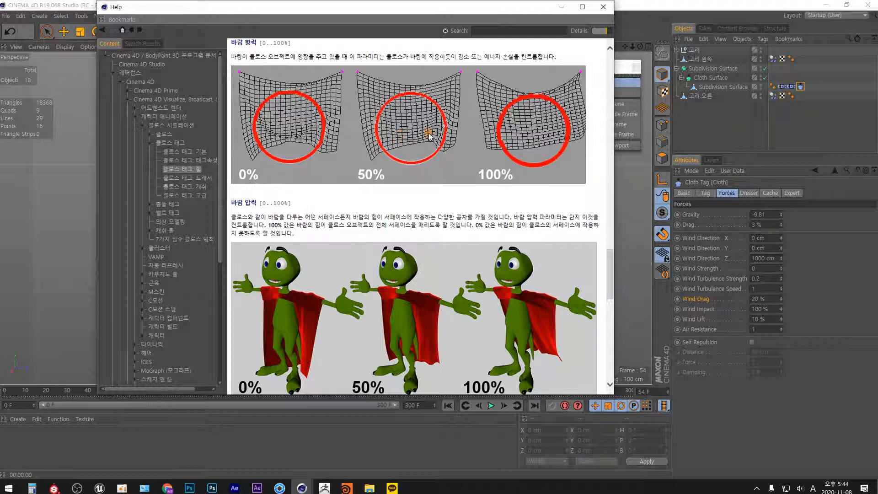
{"action": "left_click", "coordinate": [603, 7]}
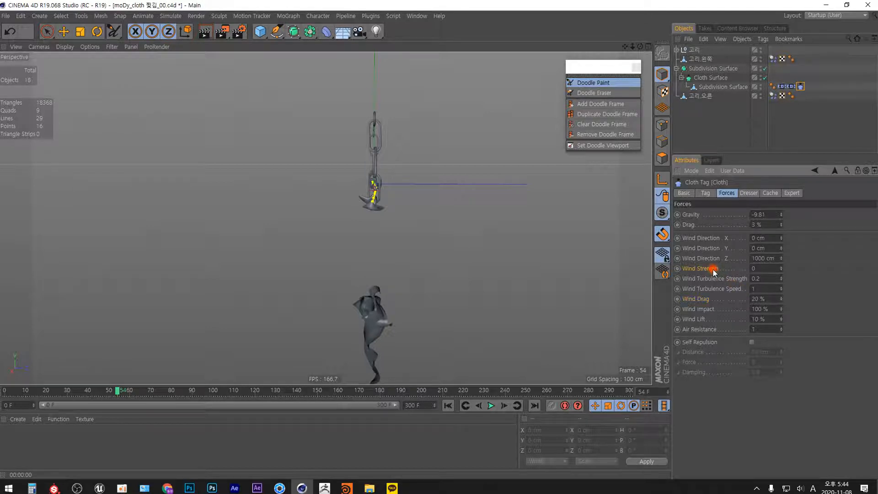
Set the cloth's Wind Strength to 1 and play the simulation from the first frame.
{"action": "double_click", "coordinate": [755, 269]}
{"action": "left_click", "coordinate": [448, 405]}
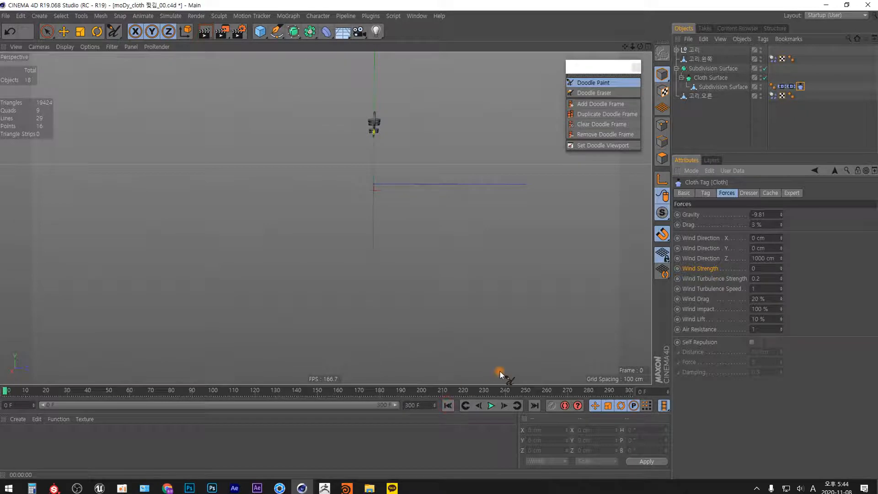
{"action": "double_click", "coordinate": [759, 258]}
{"action": "double_click", "coordinate": [756, 269]}
{"action": "left_click", "coordinate": [448, 406]}
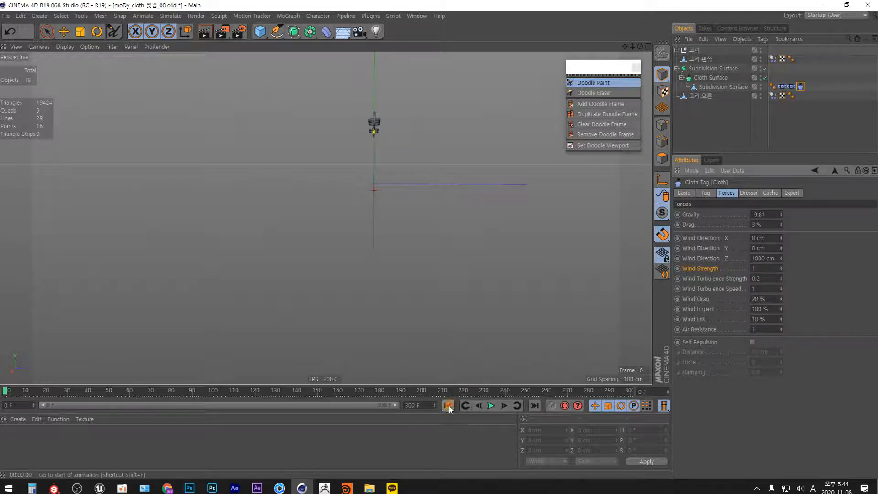
{"action": "left_click", "coordinate": [490, 406]}
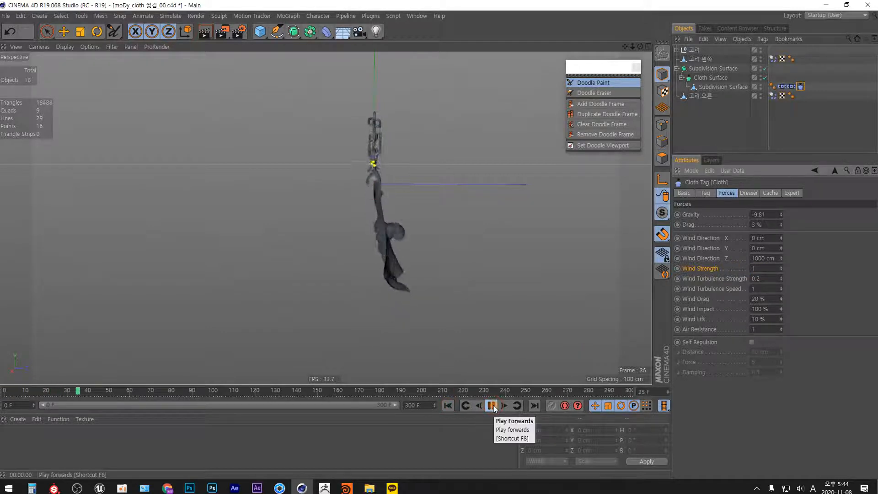
{"action": "left_click", "coordinate": [491, 405]}
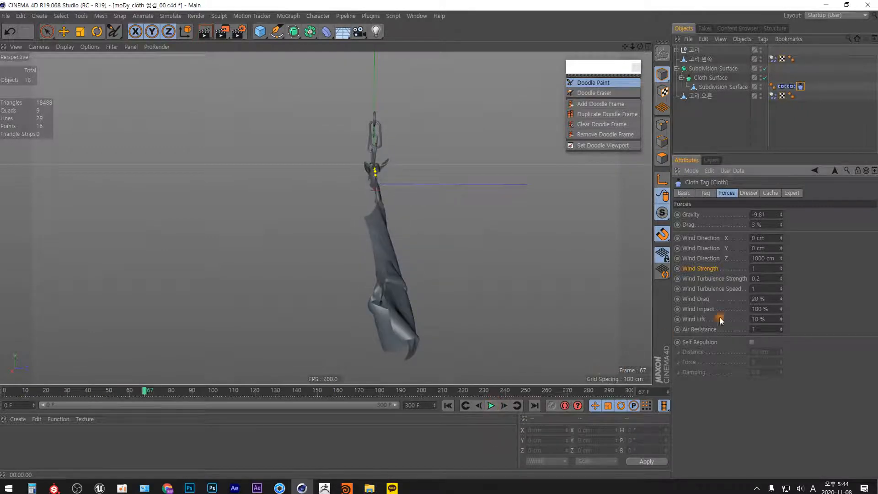
Set the cloth's Wind Strength to 10 and Wind Direction Z to 10 cm, and play the simulation from the first frame.
{"action": "left_click", "coordinate": [754, 268]}
{"action": "type", "text": "10"}
{"action": "left_click", "coordinate": [761, 258]}
{"action": "key", "text": "Delete"}
{"action": "left_click", "coordinate": [448, 406]}
{"action": "left_click", "coordinate": [490, 405]}
{"action": "double_click", "coordinate": [761, 259]}
{"action": "type", "text": "10"}
{"action": "key", "text": "Return"}
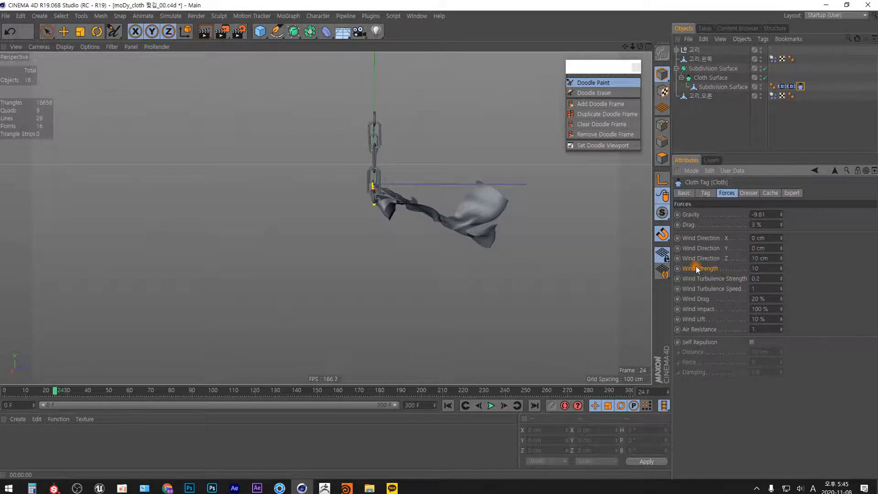
{"action": "left_click", "coordinate": [447, 405]}
{"action": "left_click", "coordinate": [493, 405]}
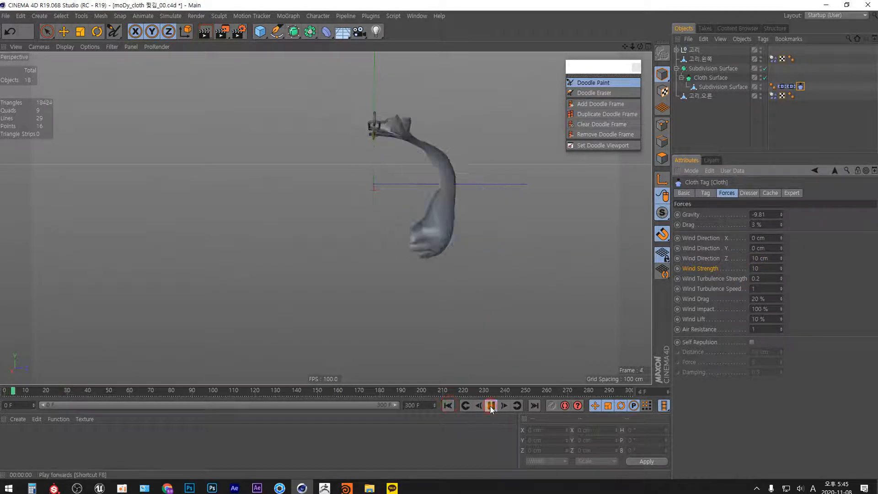
Set the cloth's Wind Strength to 2 and play the simulation from the first frame.
{"action": "double_click", "coordinate": [759, 268]}
{"action": "type", "text": "2"}
{"action": "key", "text": "Return"}
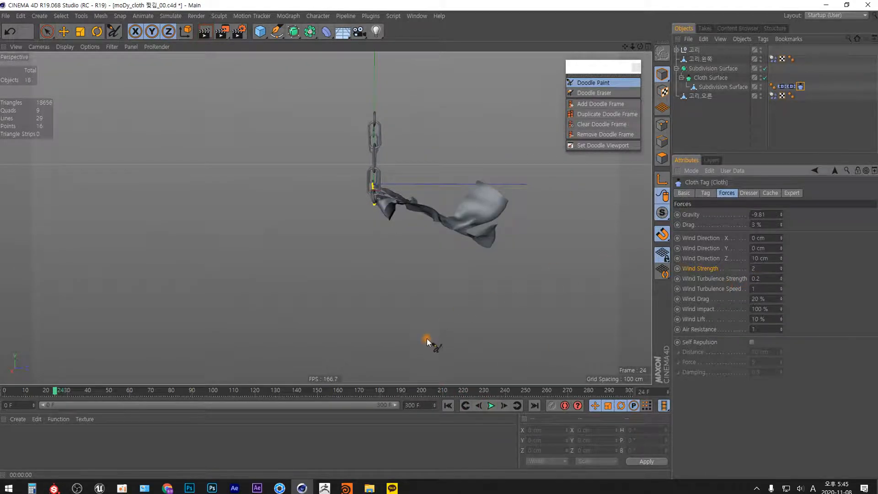
{"action": "left_click", "coordinate": [448, 406]}
{"action": "left_click", "coordinate": [491, 405]}
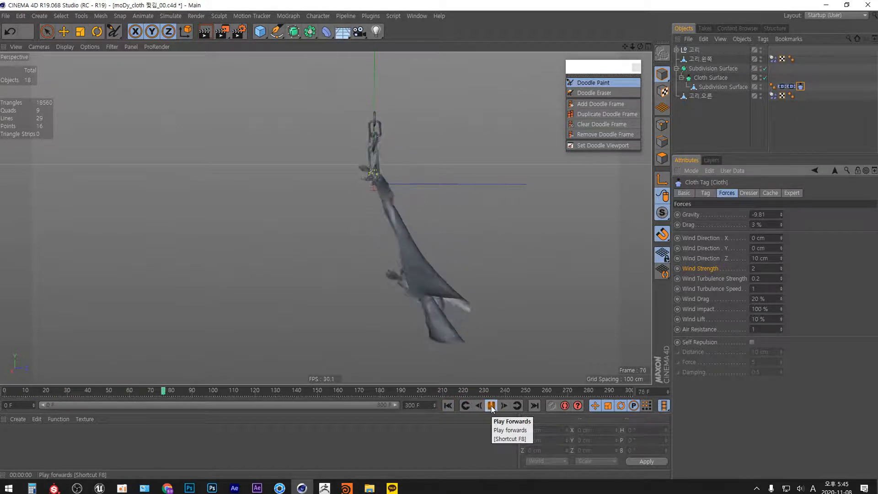
{"action": "left_click", "coordinate": [521, 327]}
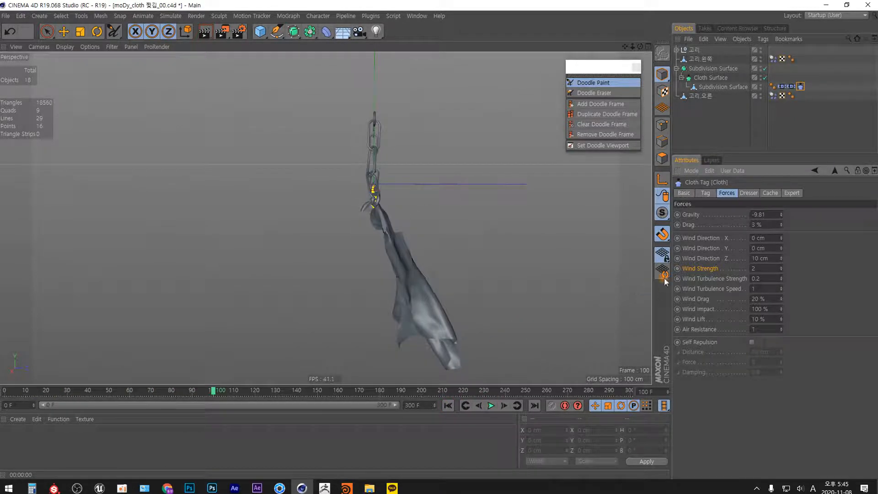
{"action": "key", "text": "Return"}
{"action": "left_click", "coordinate": [772, 268]}
{"action": "left_click", "coordinate": [763, 278]}
{"action": "left_click", "coordinate": [763, 268]}
Sketch a white vertical line with four horizontal arrows pointing toward the banner using Doodle Paint to illustrate even wind.
{"action": "left_click_drag", "start_coordinate": [177, 115], "coordinate": [177, 185]}
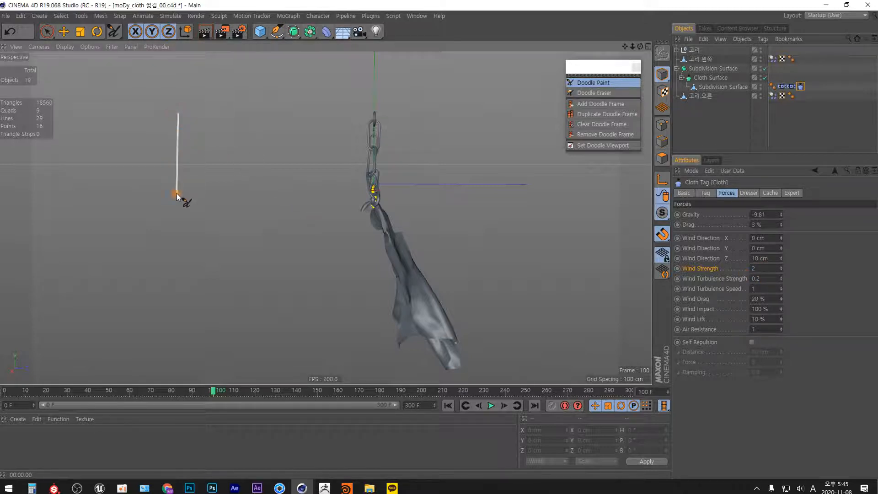
{"action": "left_click_drag", "start_coordinate": [180, 320], "coordinate": [182, 344]}
{"action": "left_click_drag", "start_coordinate": [306, 122], "coordinate": [299, 135]}
{"action": "left_click_drag", "start_coordinate": [177, 206], "coordinate": [305, 205]}
{"action": "mouse_move", "coordinate": [180, 285]}
{"action": "left_mouse_down"}
{"action": "mouse_move", "coordinate": [306, 284]}
{"action": "mouse_move", "coordinate": [301, 293]}
{"action": "left_mouse_up"}
{"action": "left_click_drag", "start_coordinate": [182, 345], "coordinate": [307, 351]}
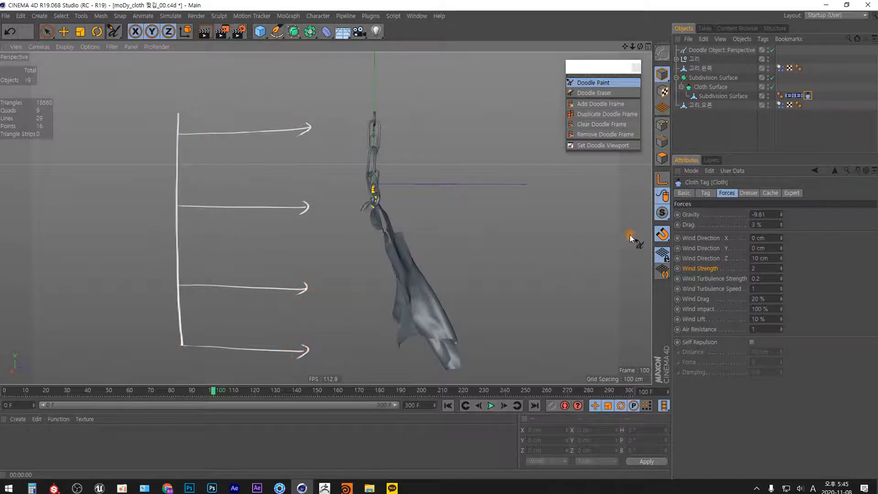
Set the doodle color to green with hue 138° and saturation 100%, and sketch arrows of varying length plus wavy curves to illustrate turbulent wind.
{"action": "left_click", "coordinate": [722, 50]}
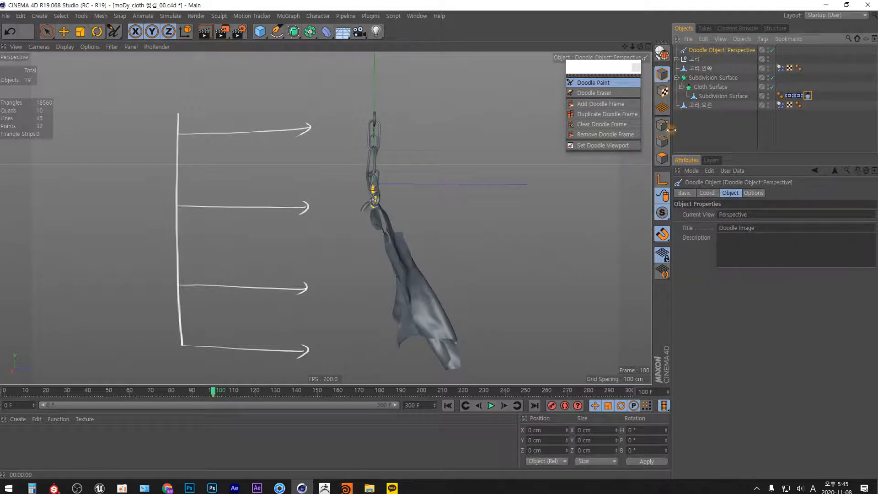
{"action": "left_click", "coordinate": [607, 83]}
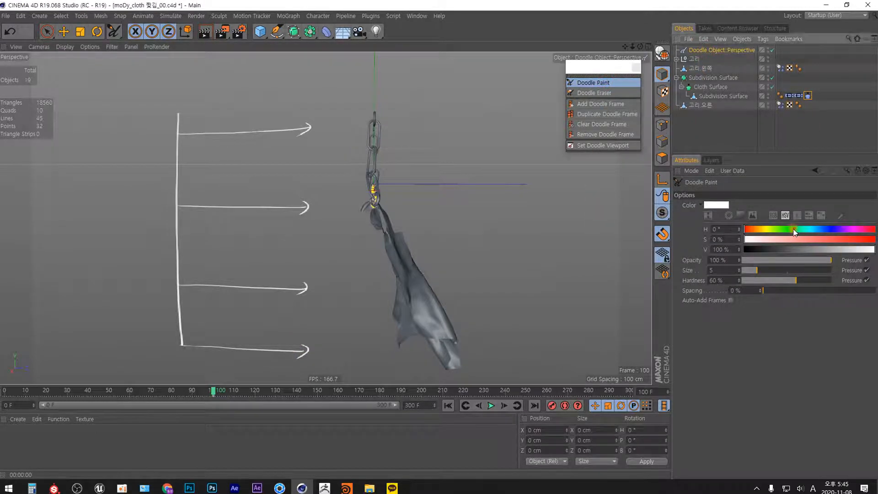
{"action": "left_click", "coordinate": [871, 242]}
{"action": "left_click_drag", "start_coordinate": [870, 241], "coordinate": [874, 242]}
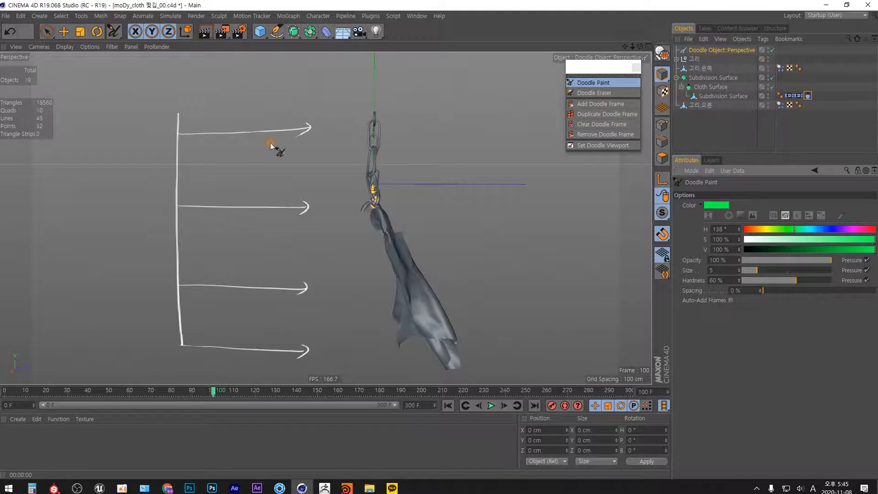
{"action": "left_click_drag", "start_coordinate": [178, 124], "coordinate": [337, 125]}
{"action": "left_click_drag", "start_coordinate": [179, 152], "coordinate": [234, 151]}
{"action": "left_click_drag", "start_coordinate": [177, 188], "coordinate": [305, 187]}
{"action": "mouse_move", "coordinate": [178, 230]}
{"action": "left_mouse_down"}
{"action": "mouse_move", "coordinate": [222, 232]}
{"action": "mouse_move", "coordinate": [244, 246]}
{"action": "left_mouse_up"}
{"action": "mouse_move", "coordinate": [176, 273]}
{"action": "left_mouse_down"}
{"action": "mouse_move", "coordinate": [330, 275]}
{"action": "mouse_move", "coordinate": [320, 282]}
{"action": "left_mouse_up"}
{"action": "mouse_move", "coordinate": [336, 119]}
{"action": "left_mouse_down"}
{"action": "mouse_move", "coordinate": [297, 184]}
{"action": "mouse_move", "coordinate": [281, 314]}
{"action": "mouse_move", "coordinate": [347, 367]}
{"action": "left_mouse_up"}
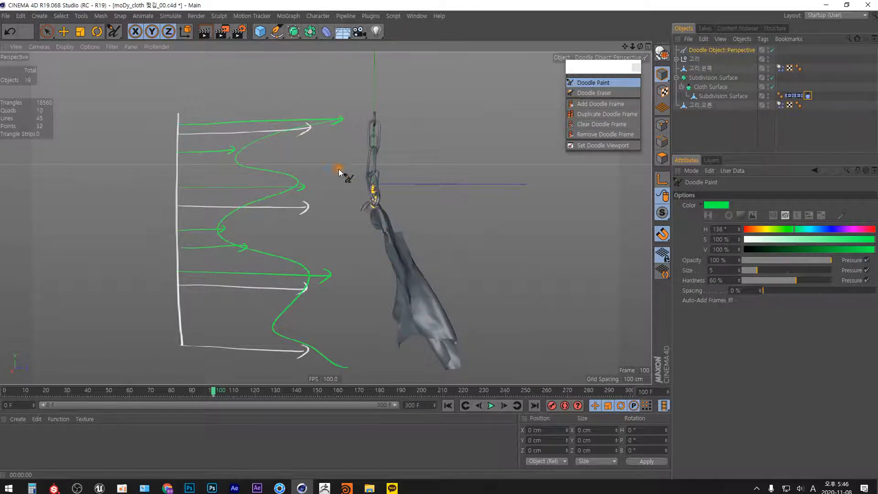
{"action": "mouse_move", "coordinate": [381, 155]}
{"action": "left_mouse_down"}
{"action": "mouse_move", "coordinate": [387, 226]}
{"action": "mouse_move", "coordinate": [478, 282]}
{"action": "mouse_move", "coordinate": [445, 354]}
{"action": "mouse_move", "coordinate": [493, 362]}
{"action": "left_mouse_up"}
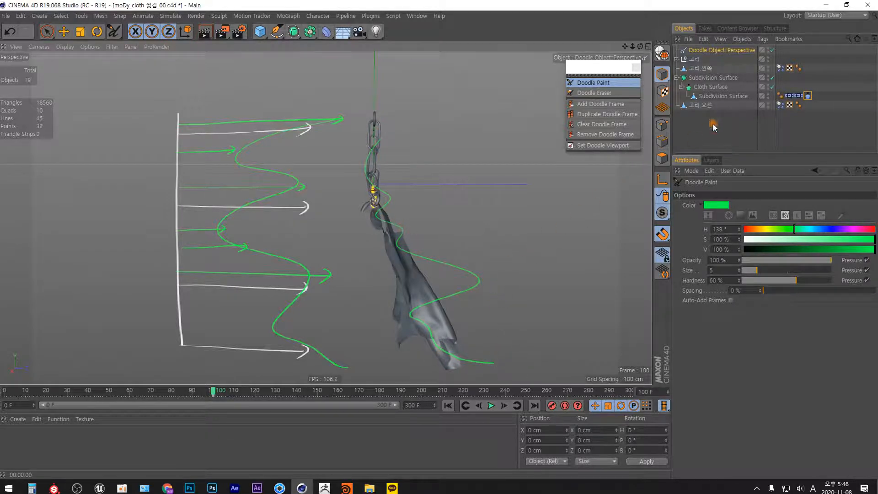
Delete the Doodle Object holding the wind sketches.
{"action": "left_click", "coordinate": [713, 50]}
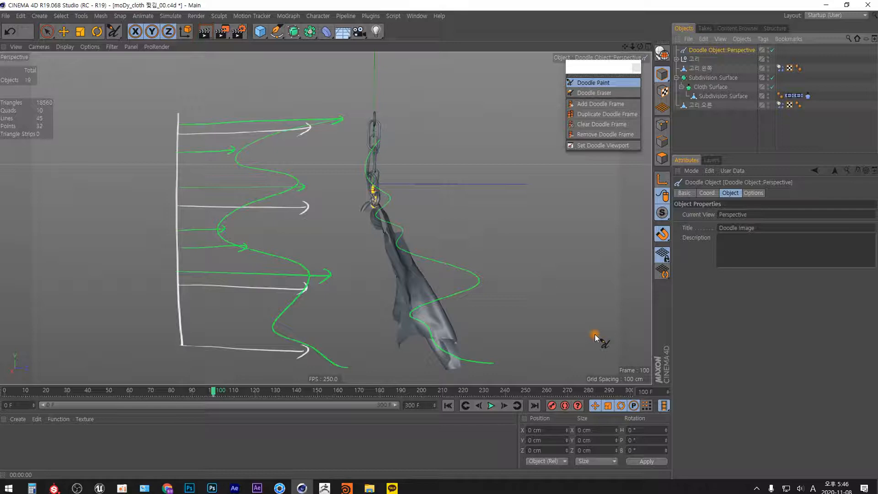
{"action": "key", "text": "Delete"}
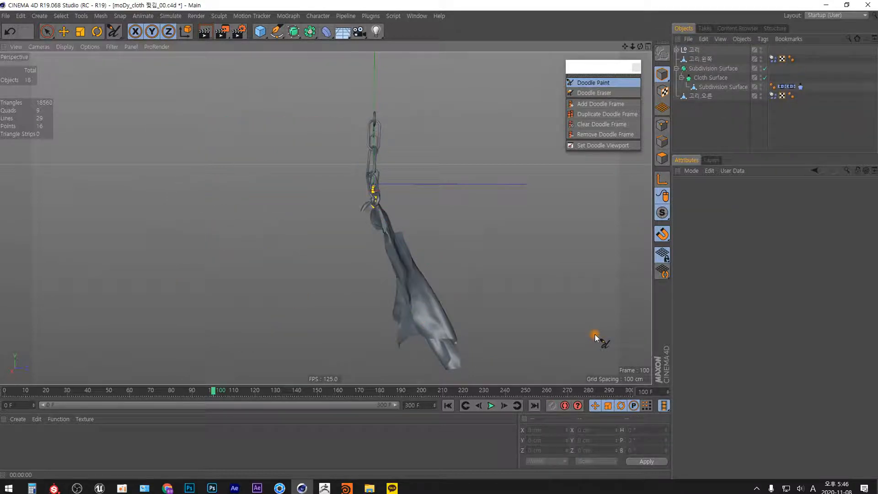
Reselect the banner's Cloth tag and read the help entry on Wind Turbulence Speed.
{"action": "left_click", "coordinate": [800, 86]}
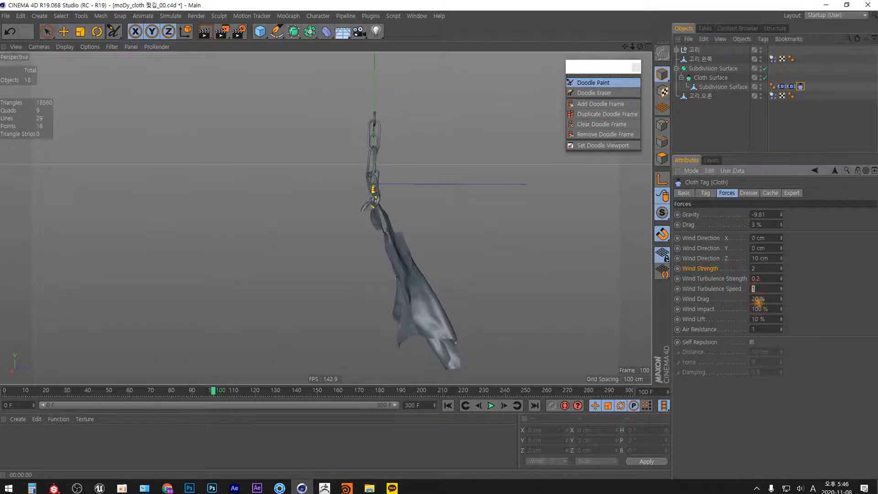
{"action": "right_click", "coordinate": [734, 289]}
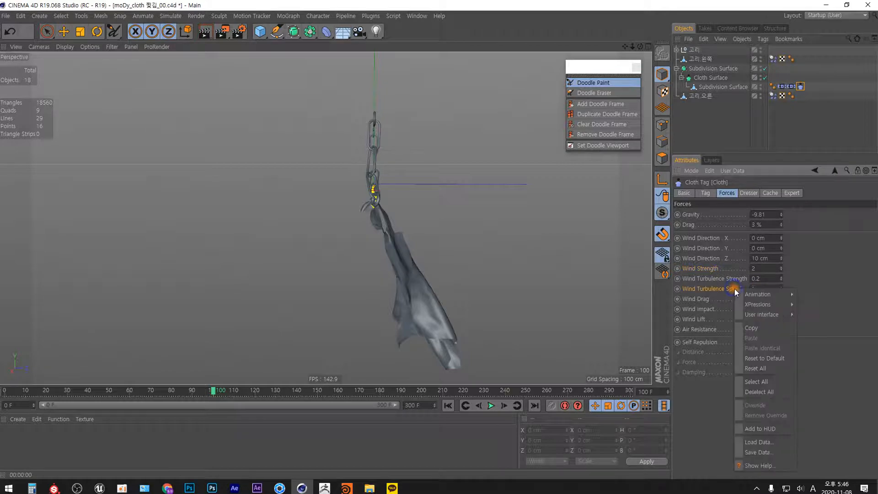
{"action": "left_click", "coordinate": [757, 466]}
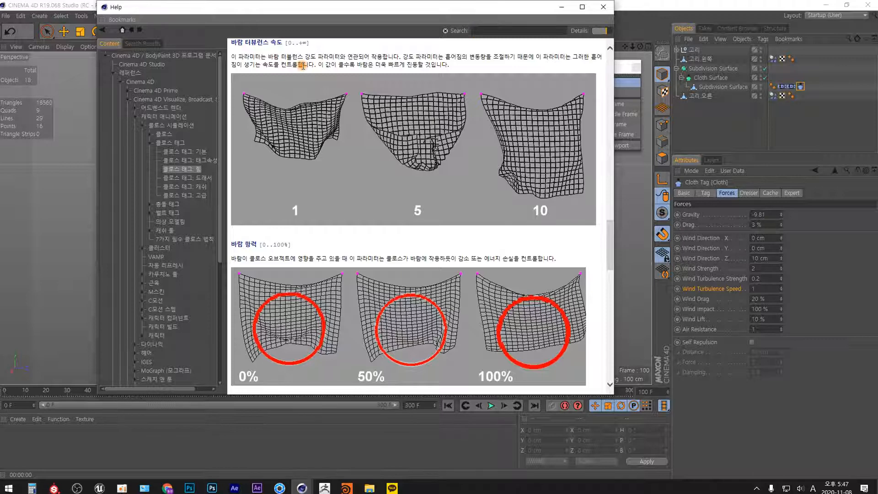
{"action": "left_click", "coordinate": [603, 7]}
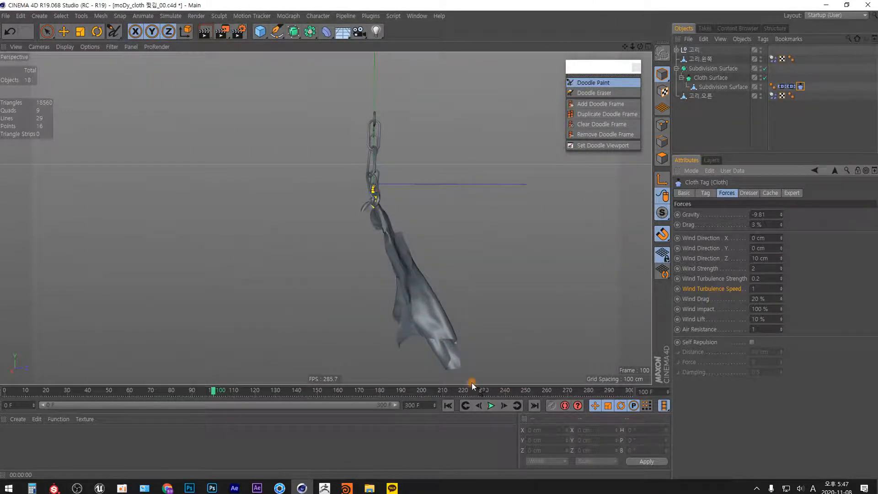
Set the cloth's Wind Turbulence Strength to 0.5 and play the simulation from the first frame.
{"action": "left_click", "coordinate": [761, 278]}
{"action": "type", "text": "0.5"}
{"action": "key", "text": "Return"}
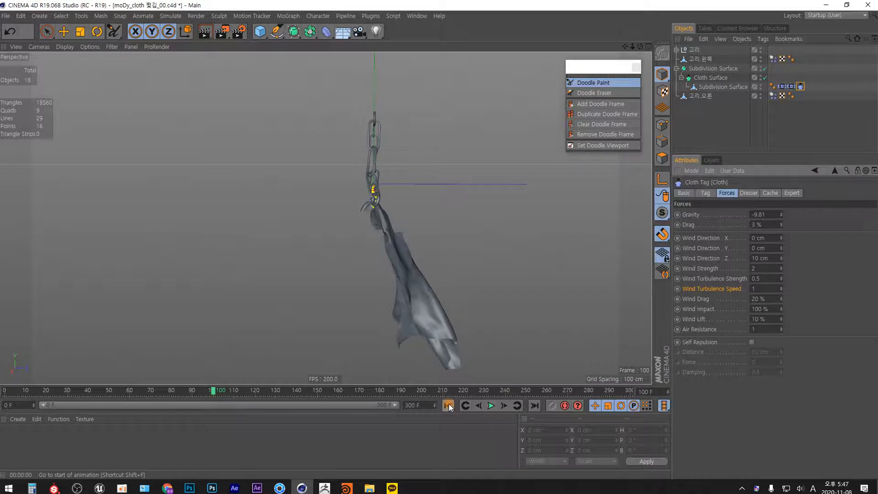
{"action": "left_click", "coordinate": [448, 405]}
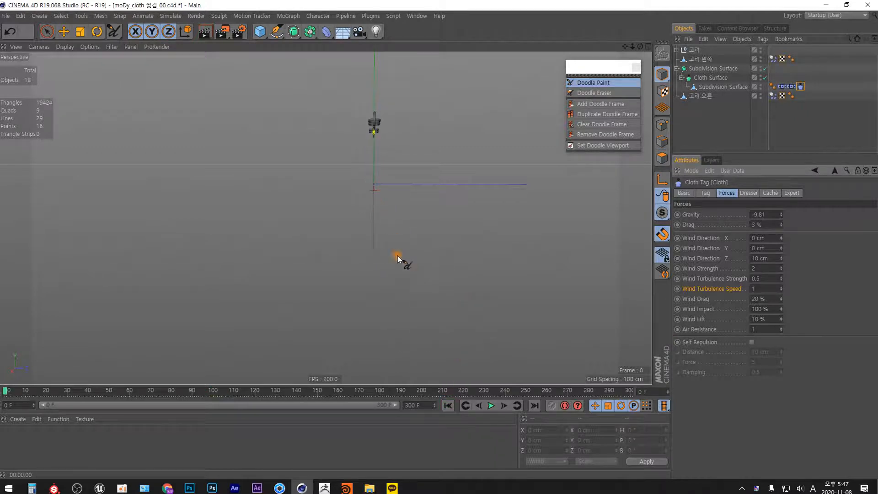
{"action": "left_click", "coordinate": [491, 405]}
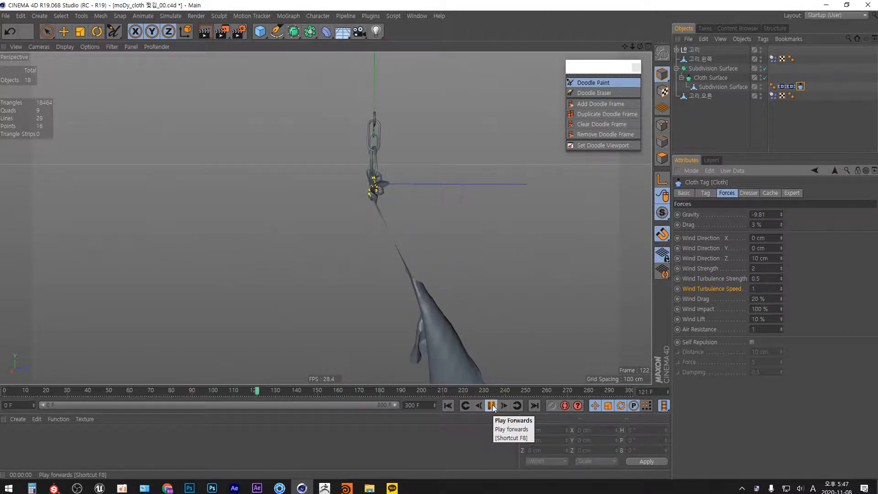
{"action": "left_click", "coordinate": [491, 406]}
Replay the simulation from the first frame with both chains in view to examine how the banner moves in the turbulence.
{"action": "left_click_drag", "start_coordinate": [454, 272], "coordinate": [434, 215], "text": "alt"}
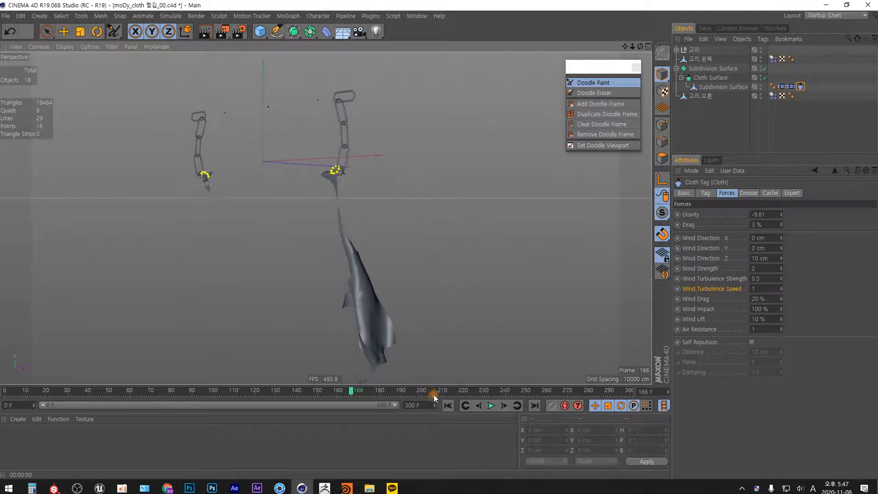
{"action": "left_click", "coordinate": [448, 405]}
{"action": "left_click", "coordinate": [491, 405]}
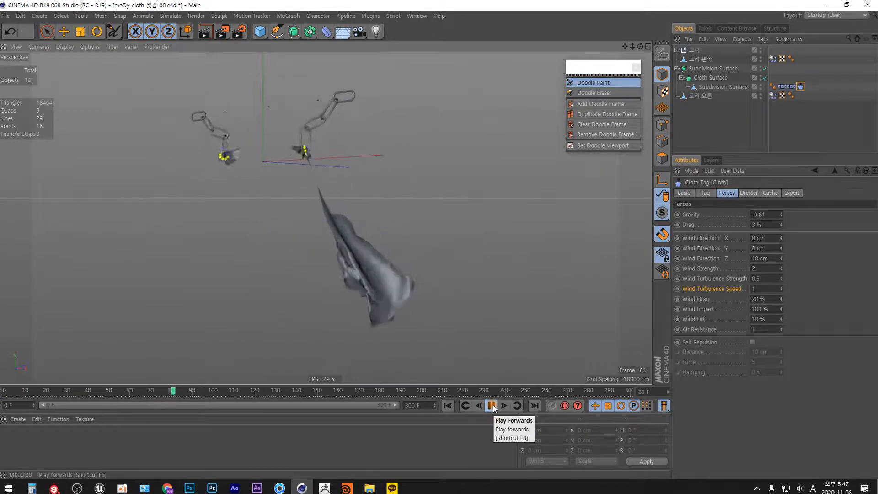
{"action": "left_click", "coordinate": [491, 406]}
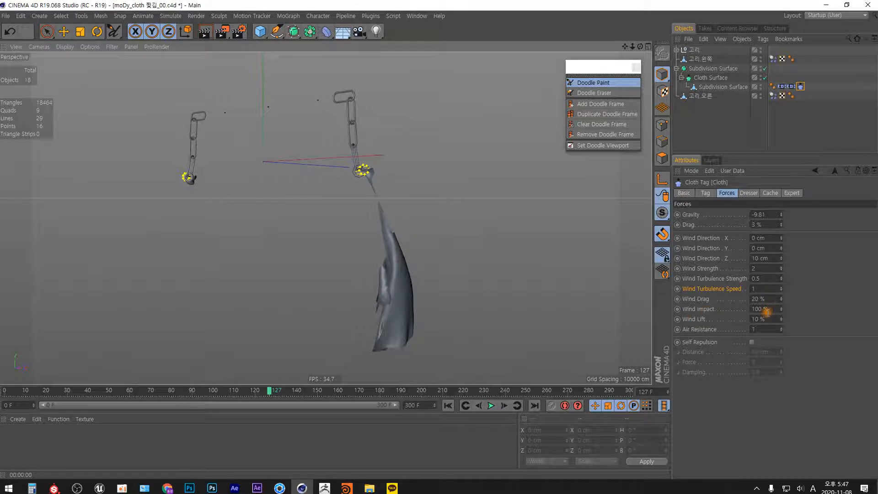
Look up Wind Drag again in the help and review its example images.
{"action": "right_click", "coordinate": [704, 298]}
{"action": "left_click", "coordinate": [730, 473]}
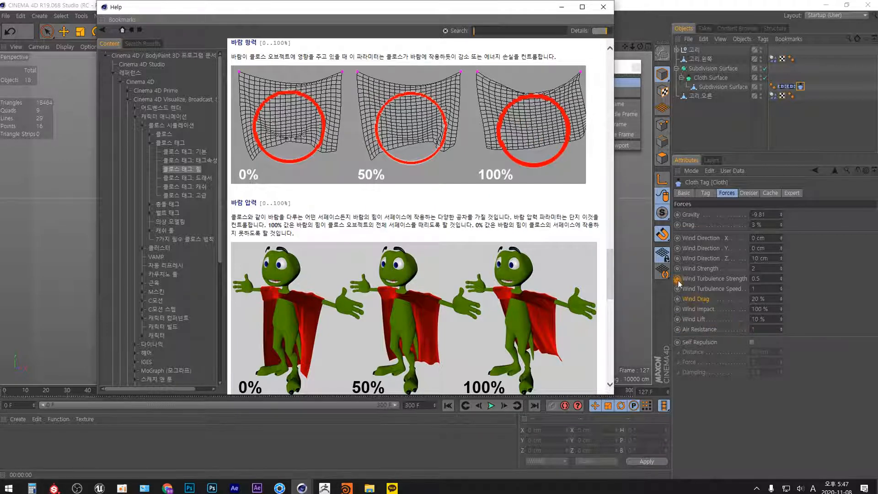
{"action": "left_click", "coordinate": [605, 7]}
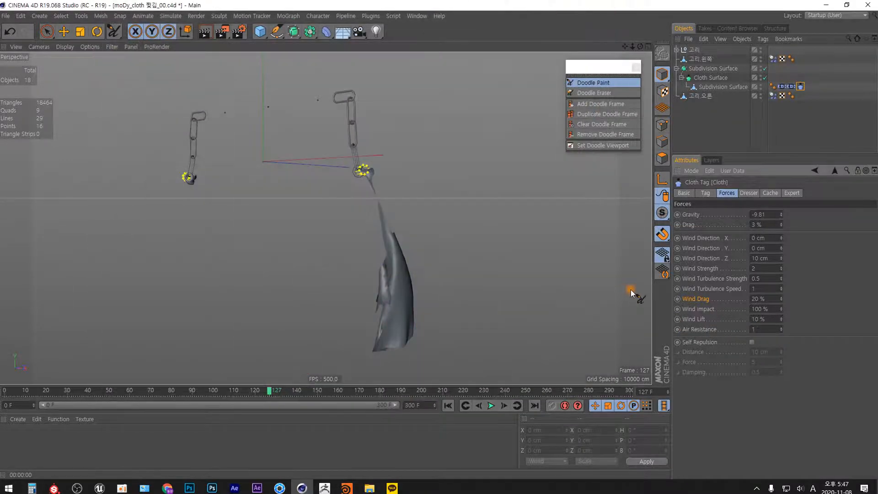
Set the cloth's Wind Drag to 100% and play the simulation from the first frame.
{"action": "double_click", "coordinate": [771, 298]}
{"action": "left_click_drag", "start_coordinate": [780, 298], "coordinate": [782, 273]}
{"action": "left_click", "coordinate": [449, 405]}
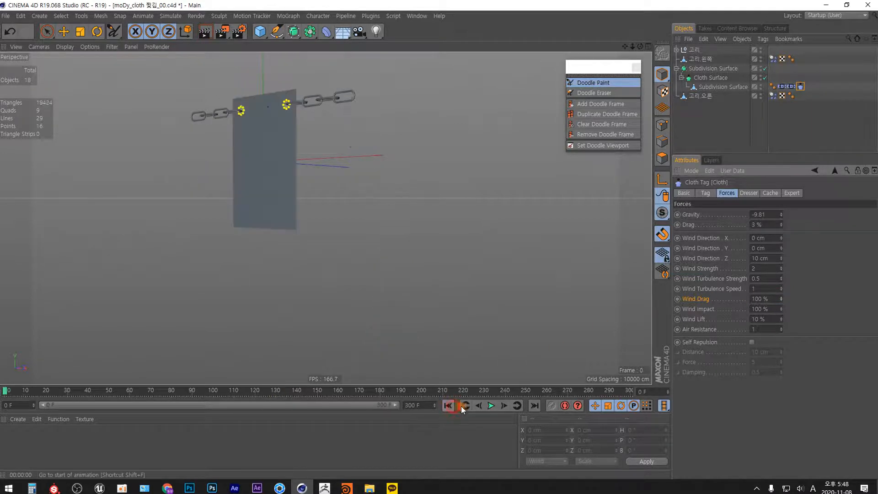
{"action": "left_click", "coordinate": [491, 405]}
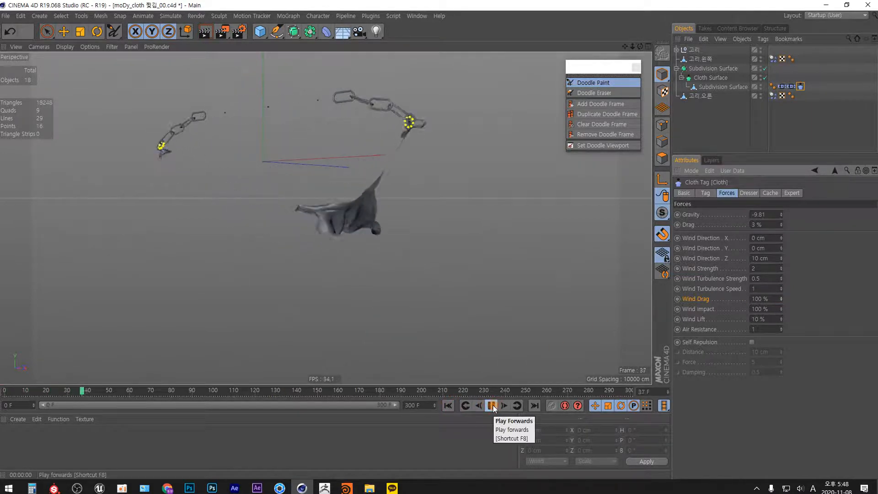
Set the cloth's Wind Drag to 0% and play the simulation from the first frame.
{"action": "left_click", "coordinate": [491, 406]}
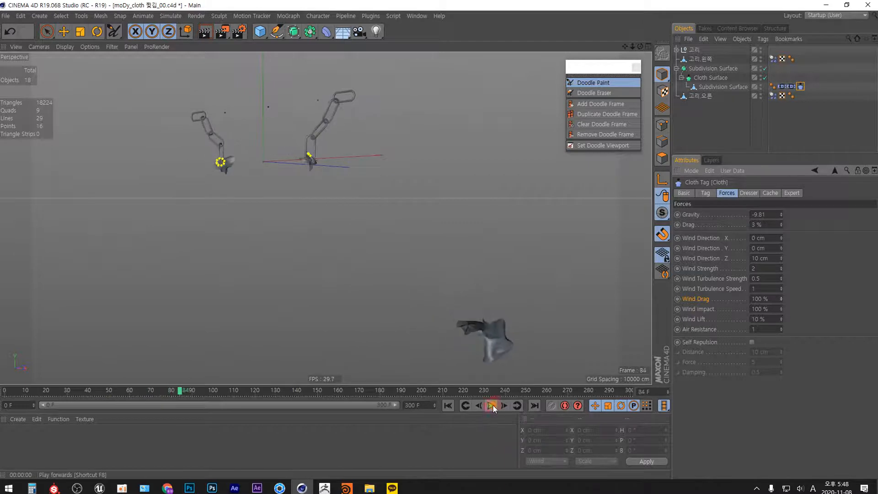
{"action": "left_click", "coordinate": [765, 299]}
{"action": "type", "text": "0"}
{"action": "key", "text": "Return"}
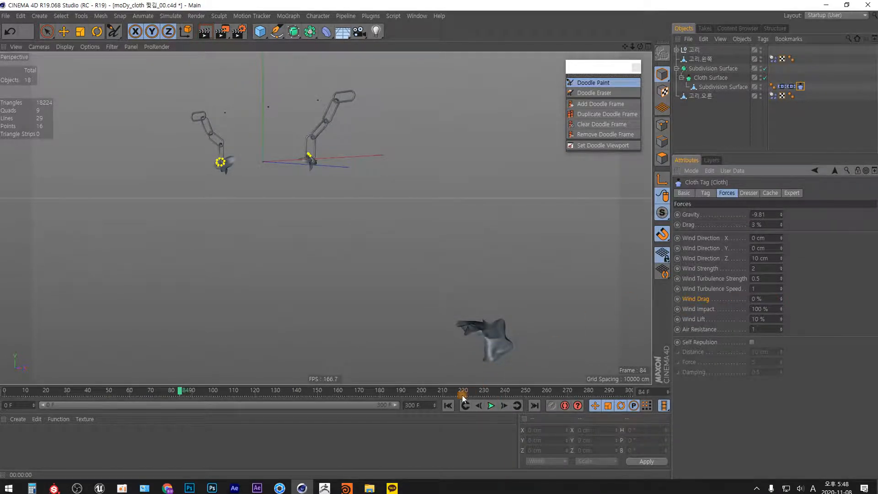
{"action": "left_click", "coordinate": [448, 406]}
{"action": "left_click", "coordinate": [492, 405]}
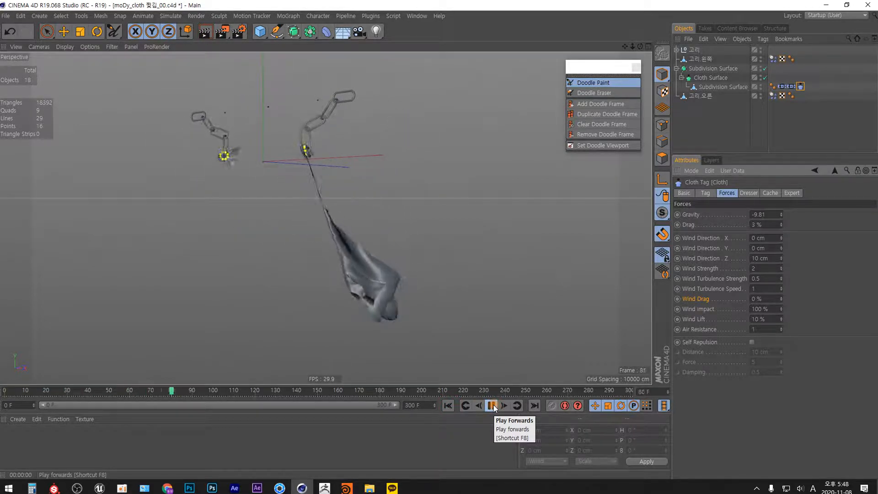
{"action": "left_click", "coordinate": [490, 406]}
View the torn banner from the side and look up Wind Drag's example images in the help.
{"action": "left_click_drag", "start_coordinate": [398, 284], "coordinate": [348, 292], "text": "alt"}
{"action": "middle_click_drag", "start_coordinate": [347, 292], "coordinate": [344, 275], "text": "alt"}
{"action": "left_click_drag", "start_coordinate": [338, 275], "coordinate": [365, 299], "text": "alt"}
{"action": "right_click", "coordinate": [699, 300]}
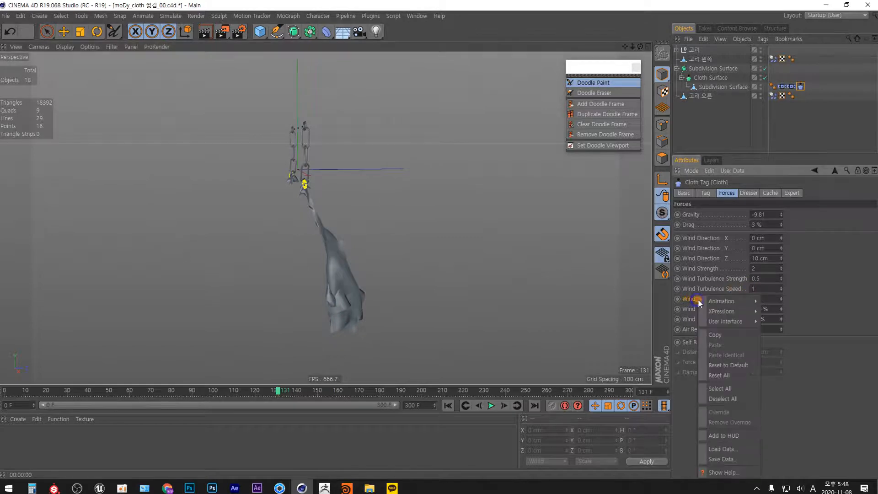
{"action": "left_click", "coordinate": [728, 473]}
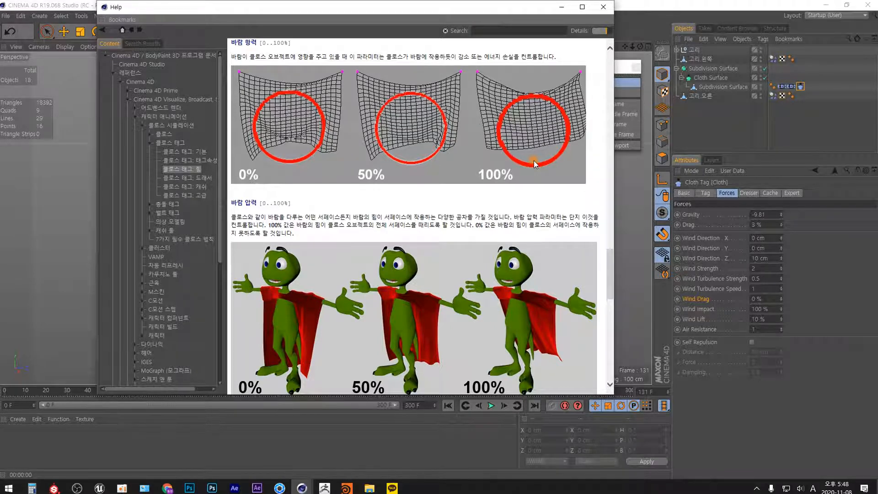
{"action": "left_click", "coordinate": [562, 7]}
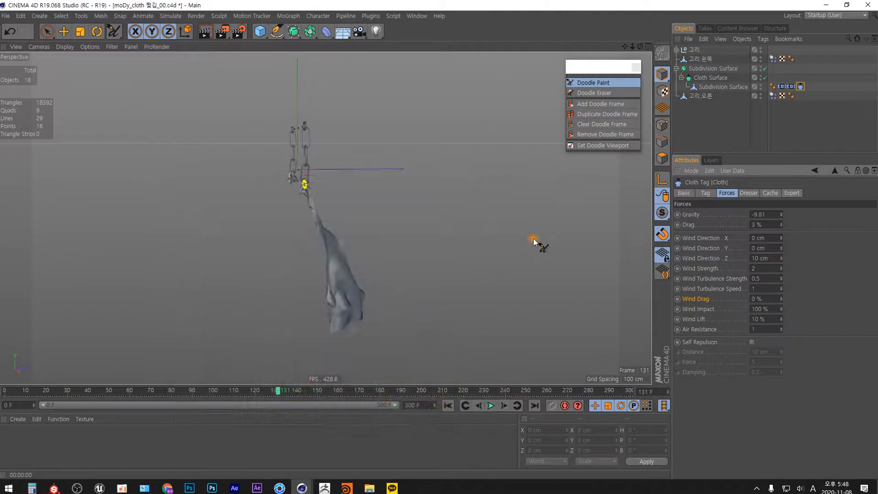
Replay the simulation from the first frame in side view to examine how the wind moves the cloth.
{"action": "left_click", "coordinate": [447, 406]}
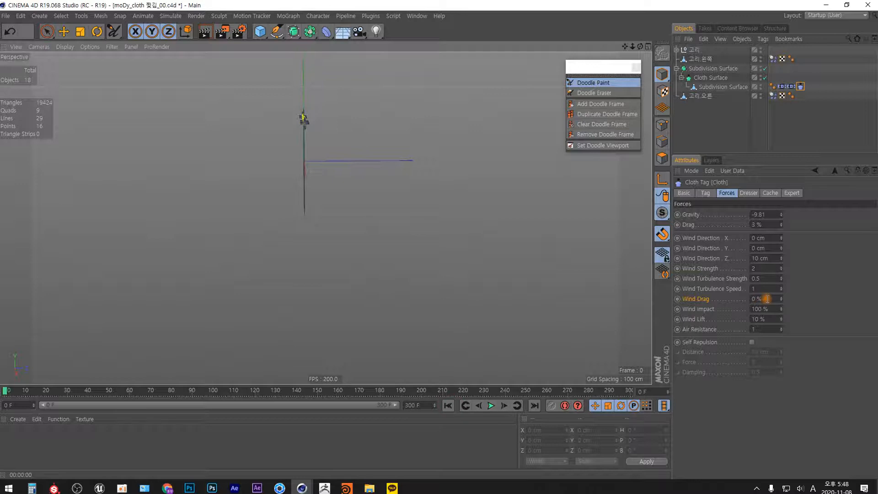
{"action": "left_click", "coordinate": [491, 406]}
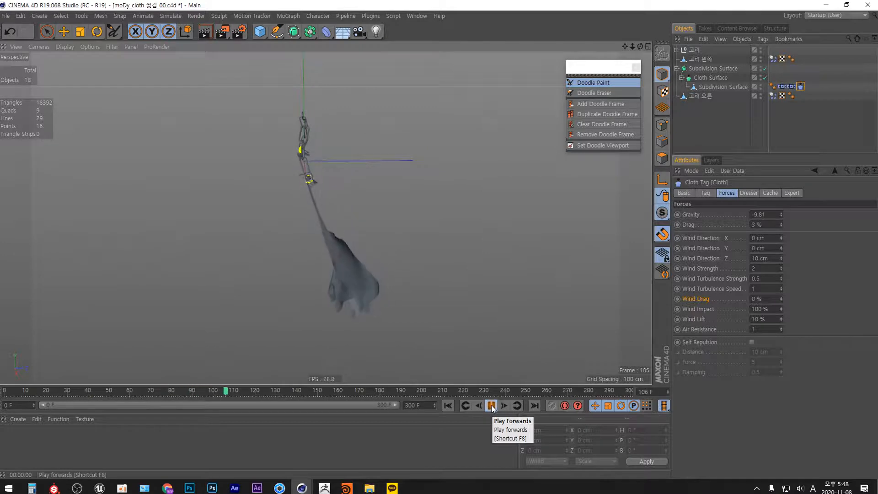
{"action": "left_click", "coordinate": [491, 406]}
Set the cloth's Wind Drag to 100% and play the simulation from the first frame in side view.
{"action": "left_click", "coordinate": [448, 405]}
{"action": "left_click_drag", "start_coordinate": [764, 298], "coordinate": [754, 300]}
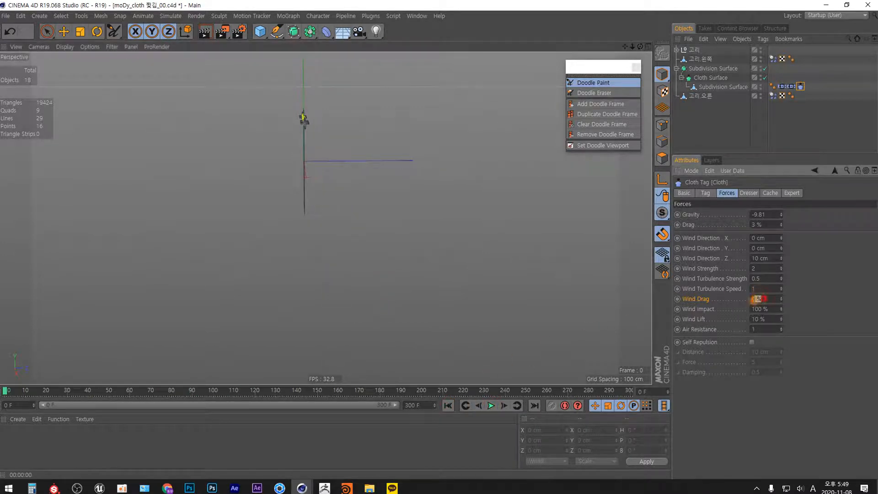
{"action": "type", "text": "100"}
{"action": "key", "text": "Return"}
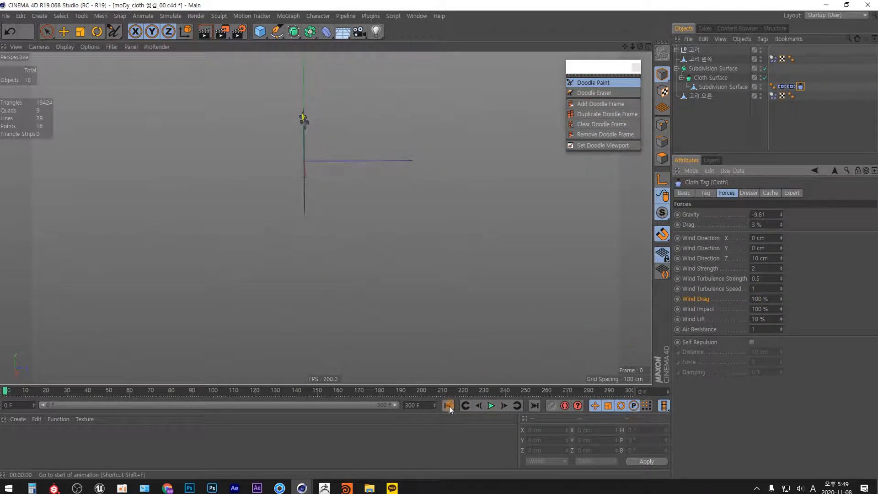
{"action": "left_click", "coordinate": [491, 406]}
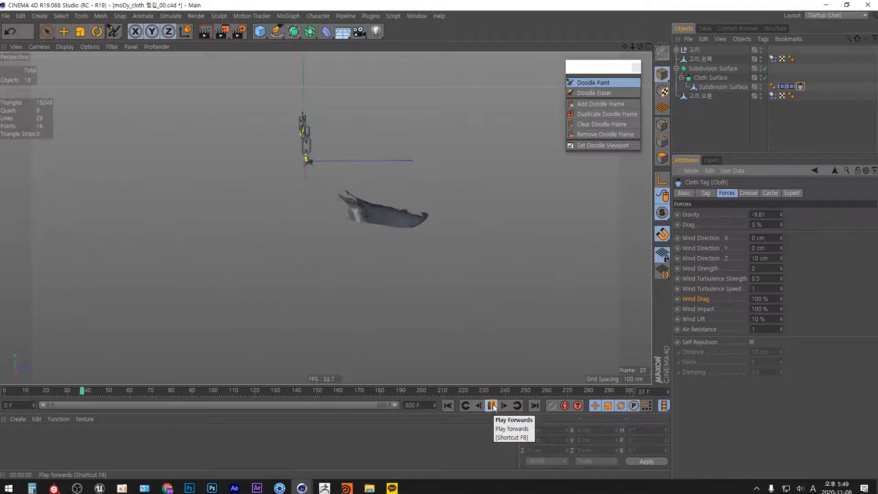
{"action": "left_click", "coordinate": [492, 405]}
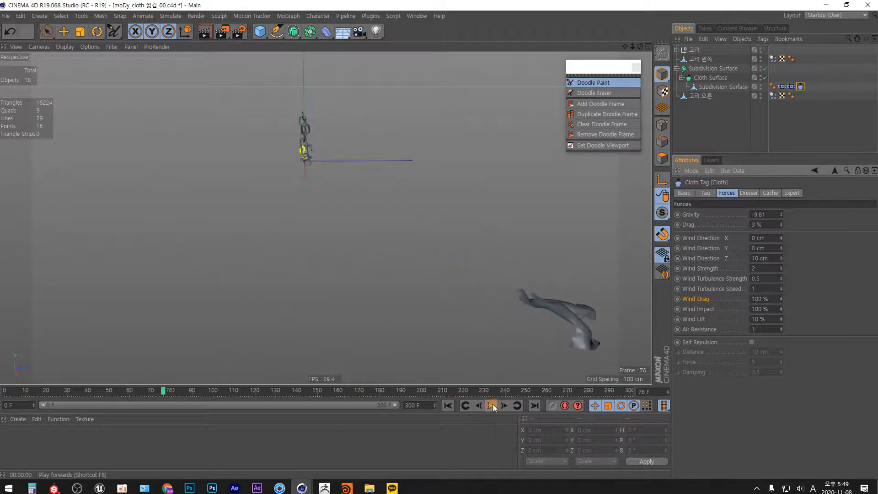
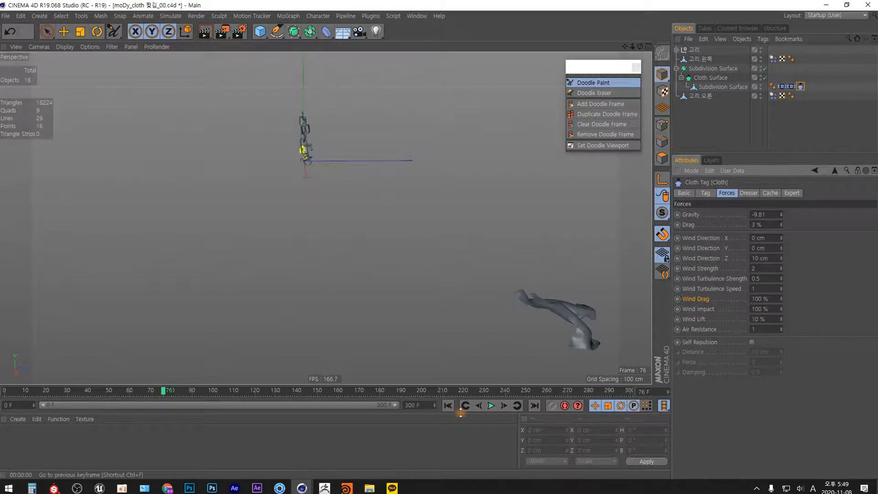
Set the cloth's Wind Drag back to 0% and play the simulation from the first frame for comparison.
{"action": "double_click", "coordinate": [757, 299]}
{"action": "type", "text": "0"}
{"action": "key", "text": "Return"}
{"action": "left_click", "coordinate": [448, 405]}
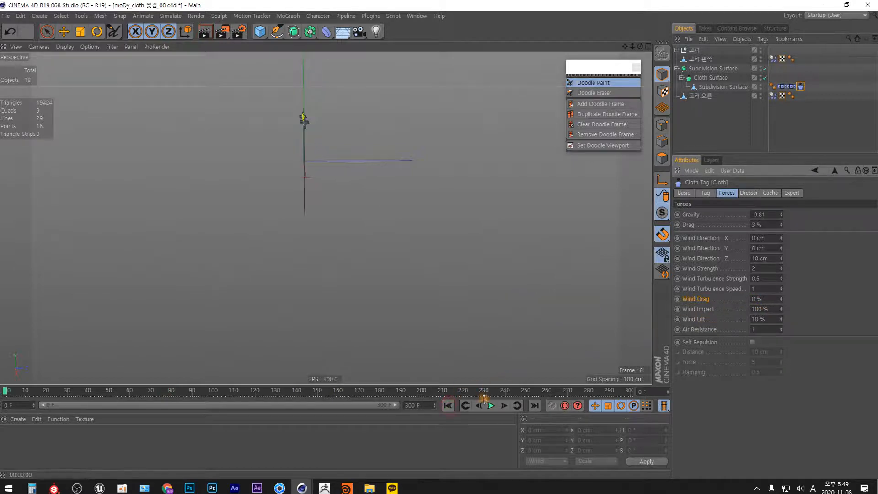
{"action": "left_click", "coordinate": [491, 405]}
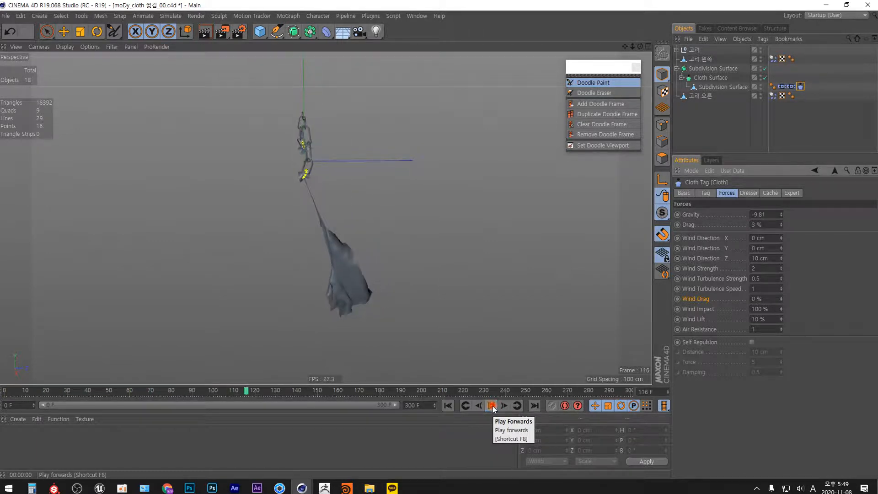
{"action": "left_click", "coordinate": [493, 406]}
Set the cloth's Wind Drag to 100% again, play the simulation and return to the first frame.
{"action": "left_click", "coordinate": [448, 405]}
{"action": "left_click_drag", "start_coordinate": [768, 298], "coordinate": [629, 338]}
{"action": "type", "text": "100"}
{"action": "key", "text": "Return"}
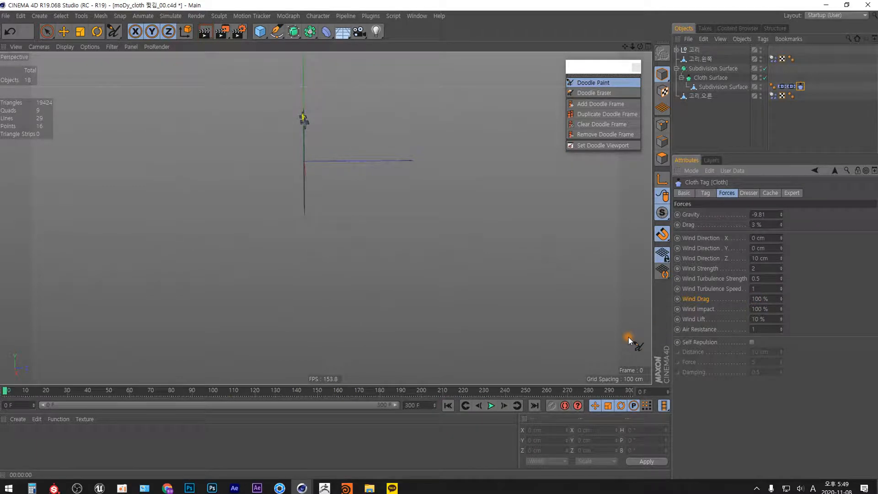
{"action": "left_click", "coordinate": [492, 405]}
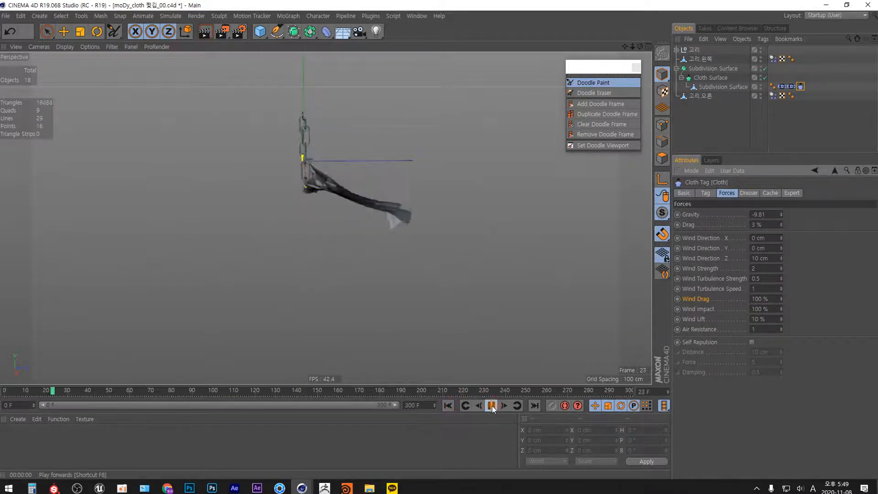
{"action": "left_click", "coordinate": [492, 406]}
{"action": "left_click", "coordinate": [448, 405]}
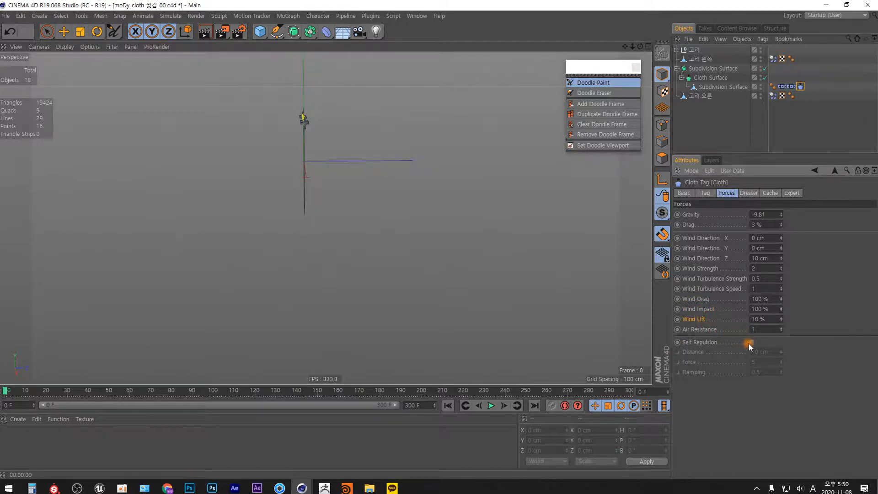
Doodle a box-like room outline in the viewport, with small flat shapes and a curved arrow rising from them.
{"action": "double_click", "coordinate": [756, 319]}
{"action": "key", "text": "Return"}
{"action": "mouse_move", "coordinate": [378, 188]}
{"action": "left_mouse_down"}
{"action": "mouse_move", "coordinate": [377, 263]}
{"action": "mouse_move", "coordinate": [497, 259]}
{"action": "left_mouse_up"}
{"action": "left_click_drag", "start_coordinate": [375, 263], "coordinate": [308, 317]}
{"action": "left_click_drag", "start_coordinate": [495, 274], "coordinate": [445, 356]}
{"action": "left_click_drag", "start_coordinate": [374, 182], "coordinate": [279, 228]}
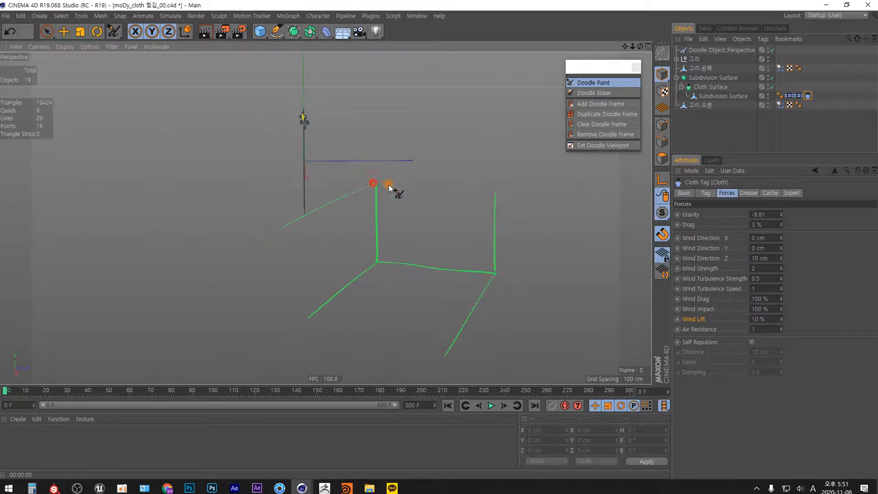
{"action": "left_click_drag", "start_coordinate": [446, 236], "coordinate": [408, 337]}
{"action": "left_click_drag", "start_coordinate": [308, 345], "coordinate": [394, 199]}
Look up the cloth's Wind Lift in the help and read its description.
{"action": "right_click", "coordinate": [696, 319]}
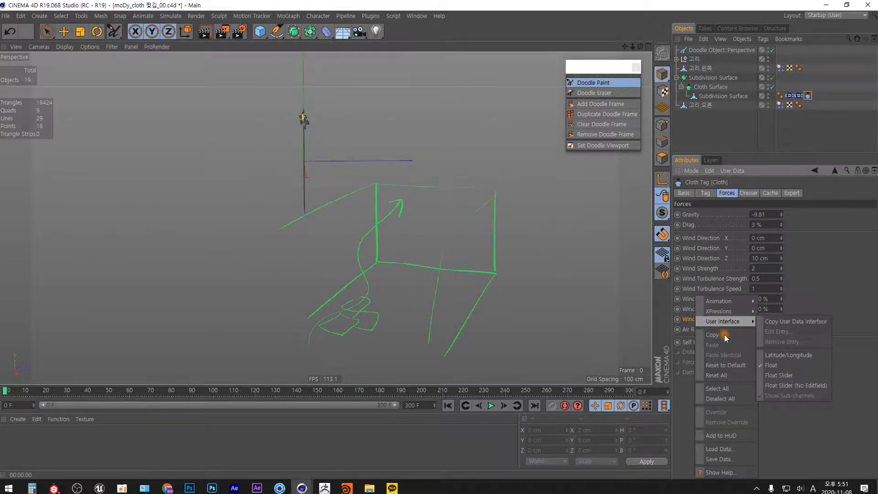
{"action": "left_click", "coordinate": [721, 473]}
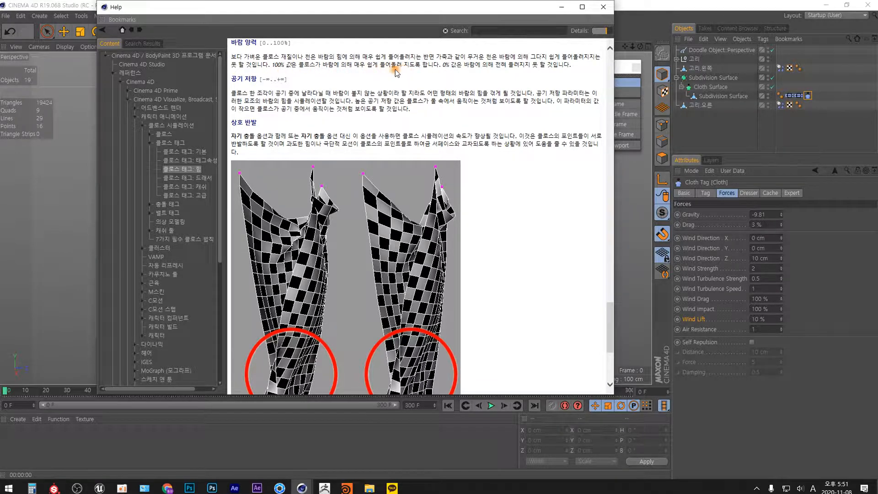
{"action": "left_click", "coordinate": [602, 6]}
Delete the doodle object and reselect the banner's cloth tag.
{"action": "left_click", "coordinate": [698, 50]}
{"action": "key", "text": "Delete"}
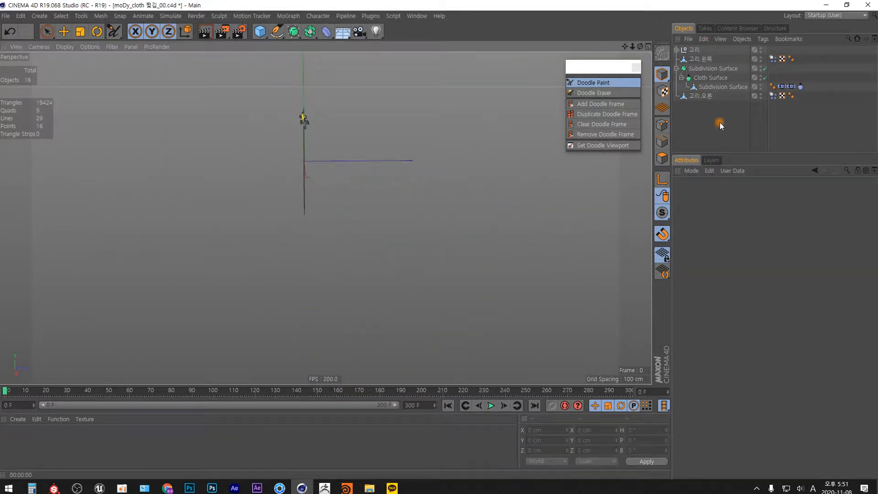
{"action": "left_click", "coordinate": [800, 86]}
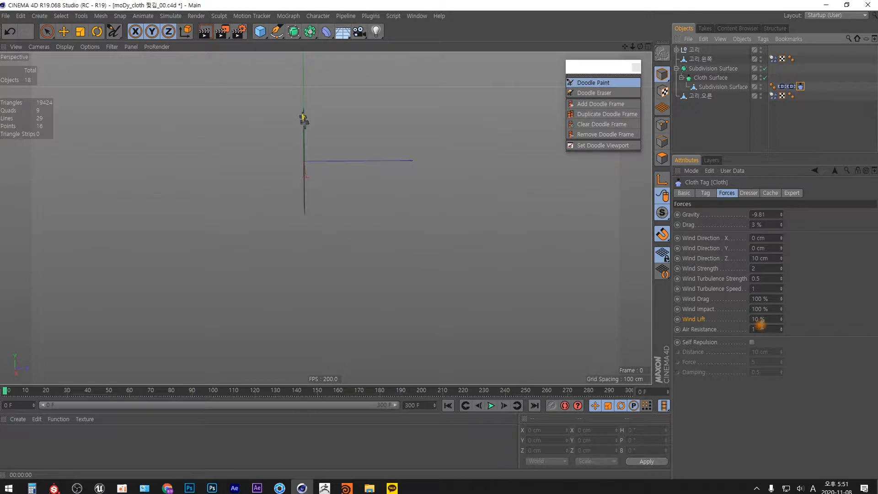
Play the simulation to examine the cloth's movement with the current Wind Lift, and return to the first frame.
{"action": "left_click", "coordinate": [491, 406]}
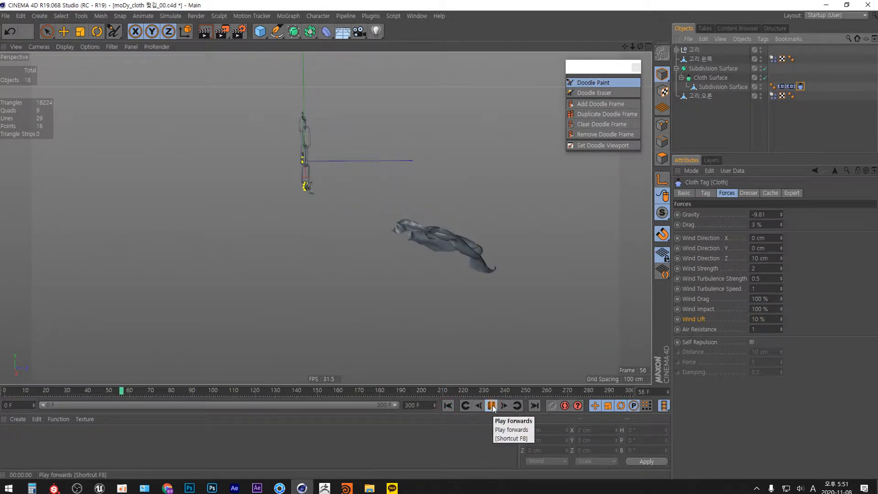
{"action": "left_click", "coordinate": [492, 406]}
{"action": "left_click", "coordinate": [448, 405]}
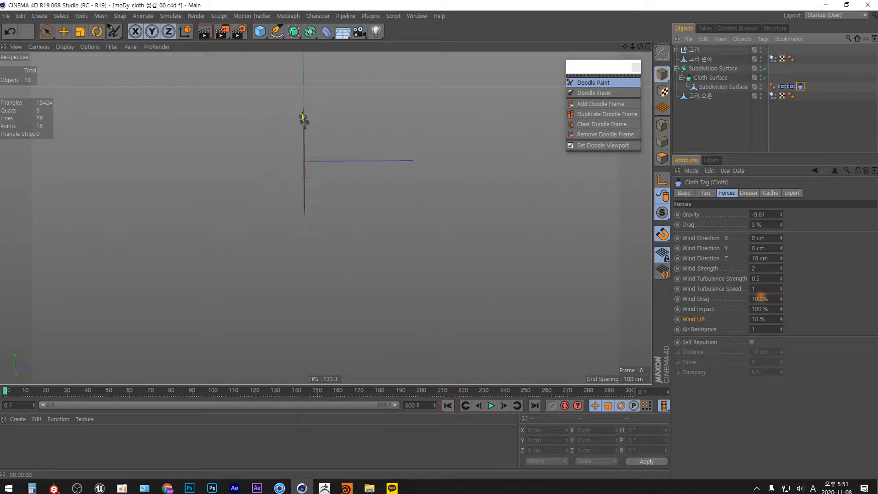
Set the cloth's Wind Drag to 20% and play the simulation.
{"action": "left_click", "coordinate": [771, 300]}
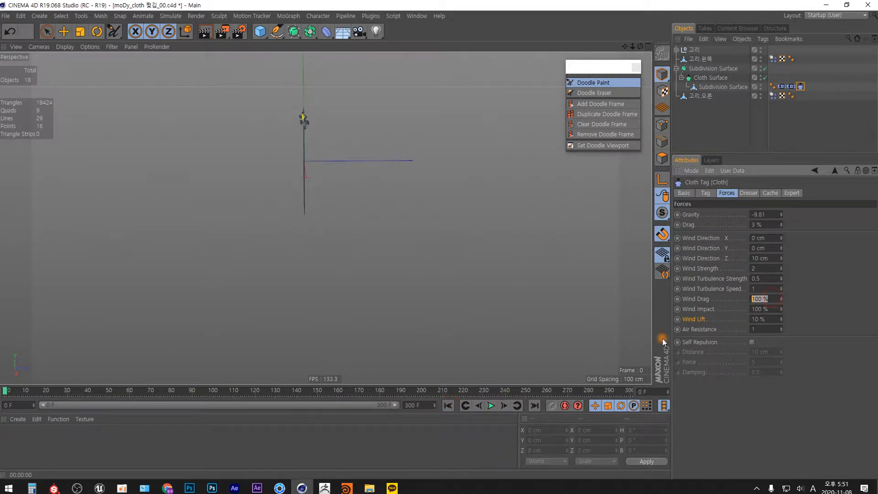
{"action": "type", "text": "20"}
{"action": "key", "text": "Return"}
{"action": "left_click", "coordinate": [491, 405]}
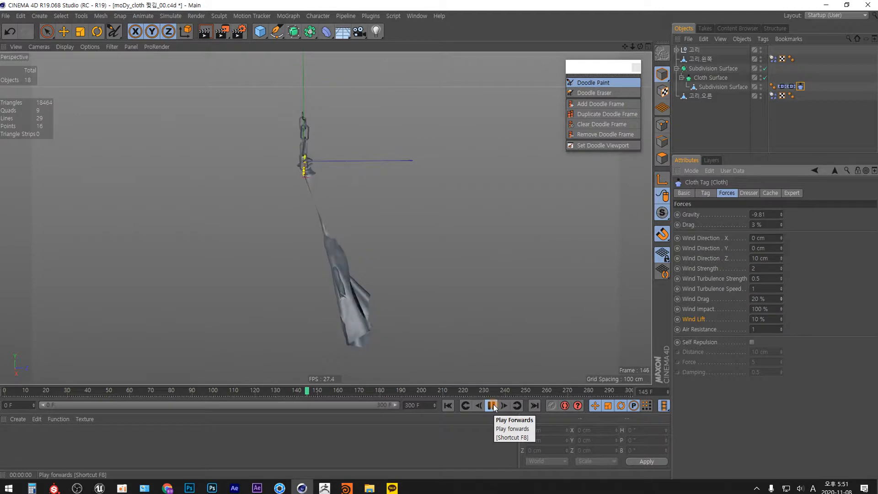
{"action": "left_click", "coordinate": [492, 406]}
Set the cloth's Wind Lift to 90% and play the simulation from the first frame.
{"action": "left_click", "coordinate": [752, 320]}
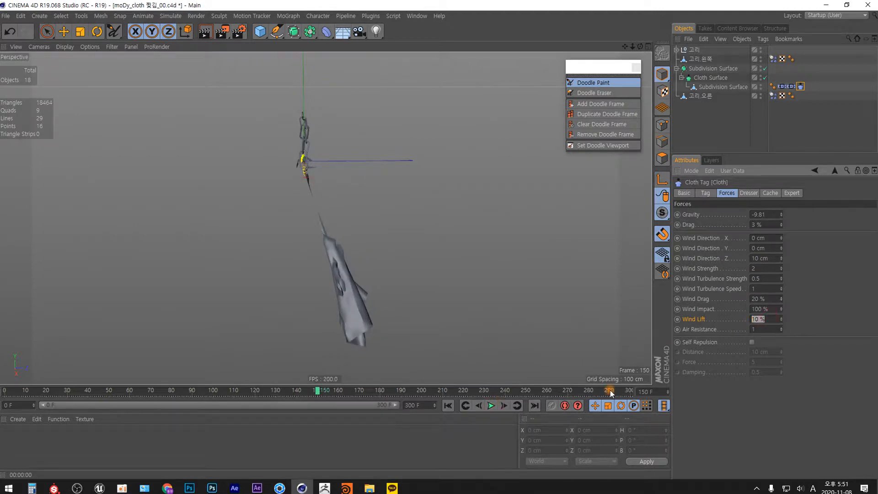
{"action": "left_click", "coordinate": [448, 405]}
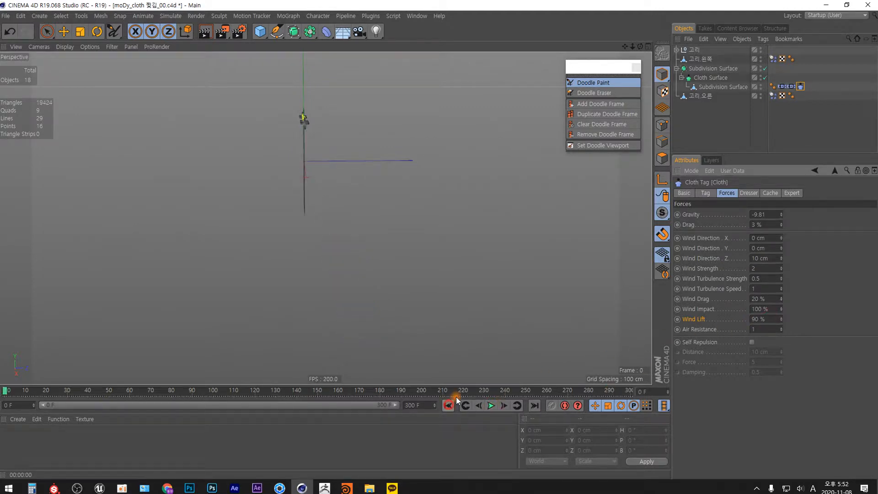
{"action": "left_click", "coordinate": [491, 405]}
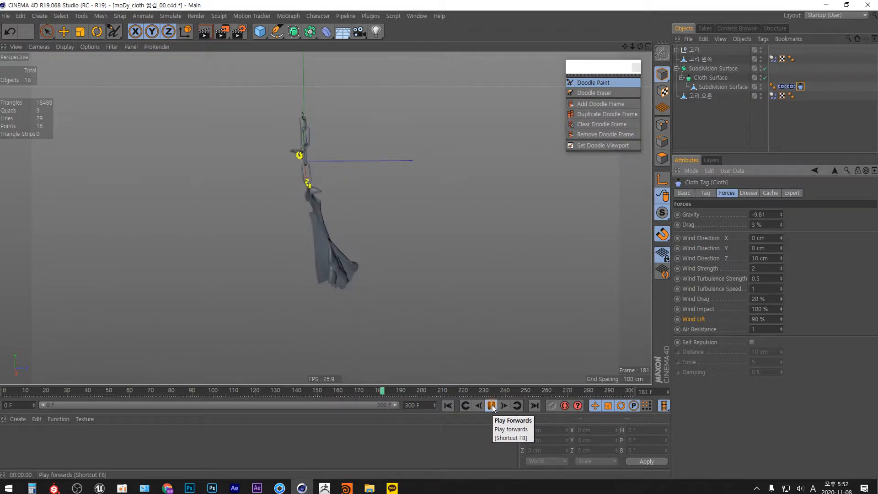
{"action": "left_click", "coordinate": [492, 405]}
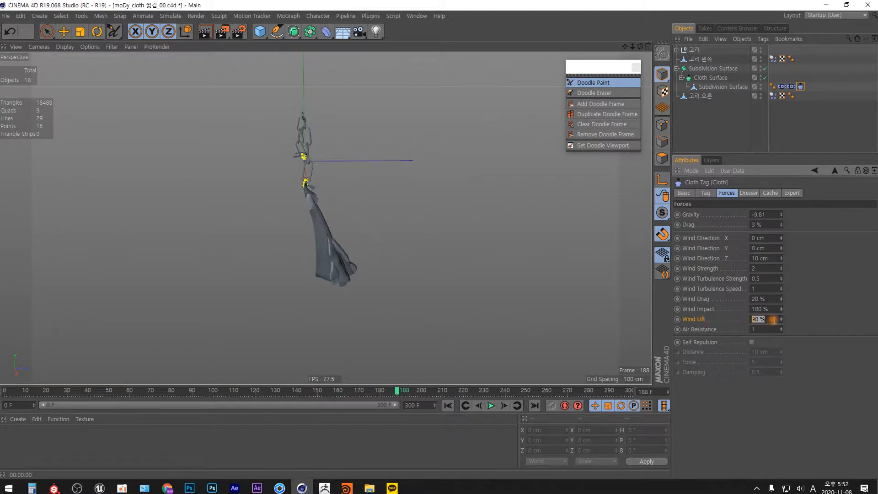
Look up the cloth tag's Air Resistance parameter in the help documentation and close the help window.
{"action": "right_click", "coordinate": [705, 331]}
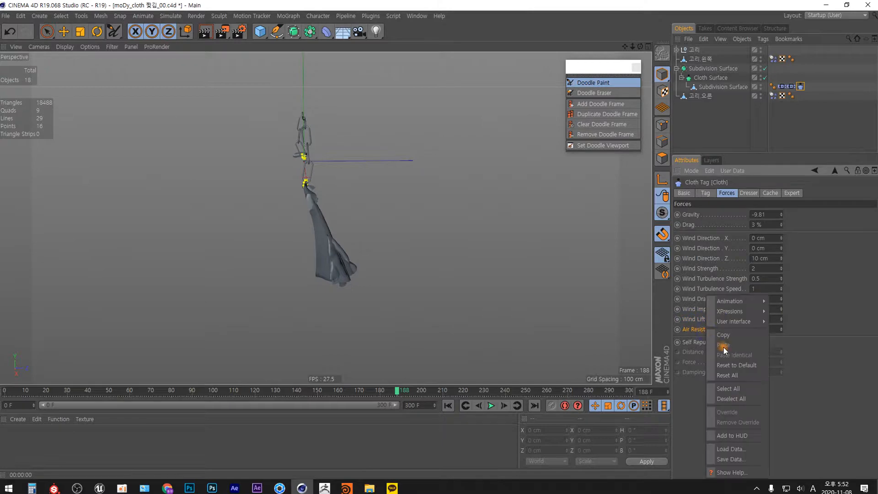
{"action": "left_click", "coordinate": [725, 451]}
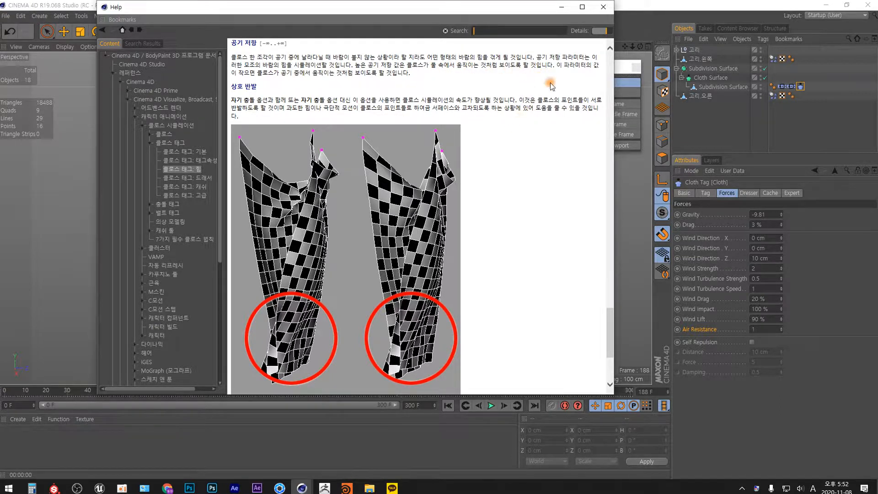
{"action": "left_click", "coordinate": [603, 6]}
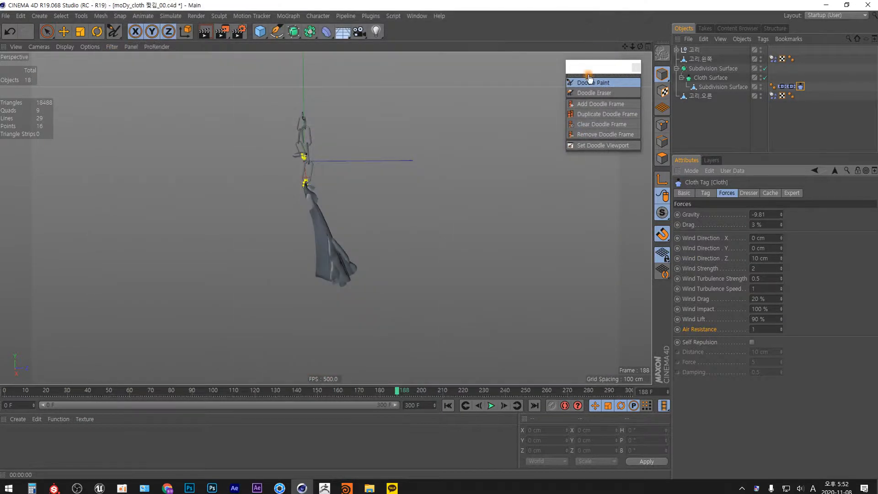
{"action": "left_click", "coordinate": [761, 329]}
{"action": "right_click", "coordinate": [706, 330]}
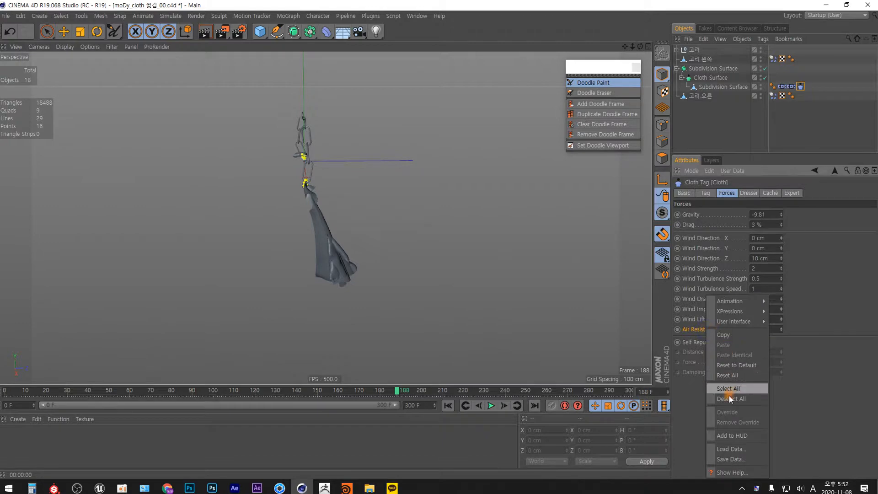
{"action": "left_click", "coordinate": [732, 471]}
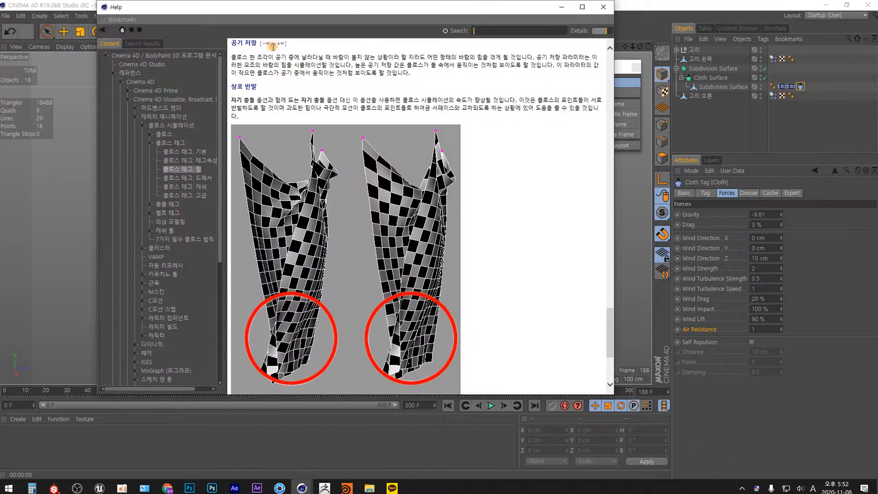
{"action": "left_click", "coordinate": [603, 7]}
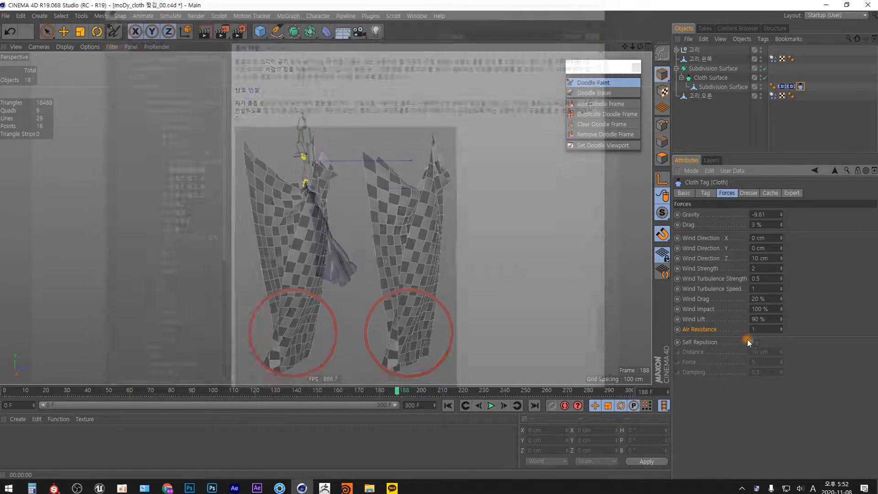
Set the cloth's Air Resistance to 100, play the simulation from the first frame, and return to the start.
{"action": "double_click", "coordinate": [764, 329]}
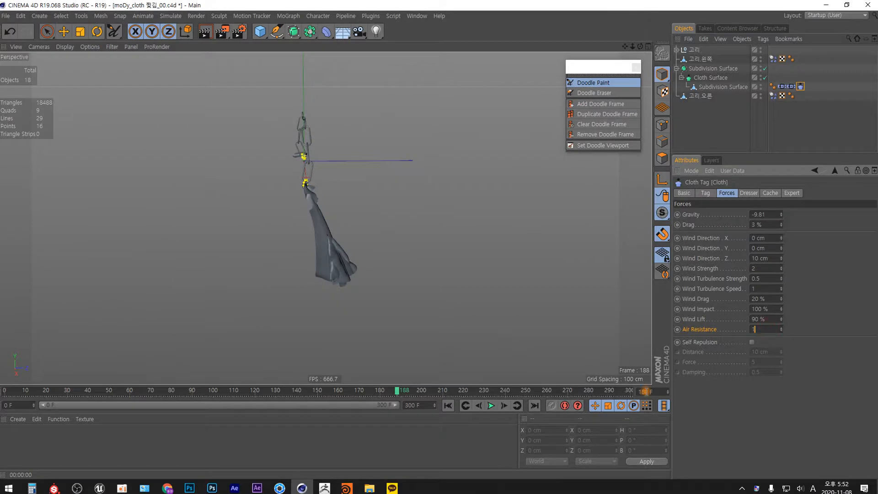
{"action": "left_click", "coordinate": [448, 405]}
{"action": "left_click", "coordinate": [490, 405]}
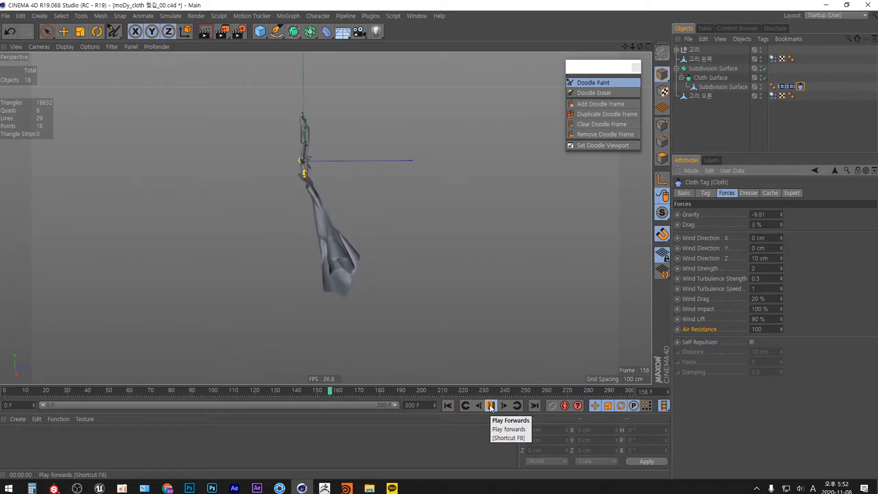
{"action": "left_click", "coordinate": [491, 405]}
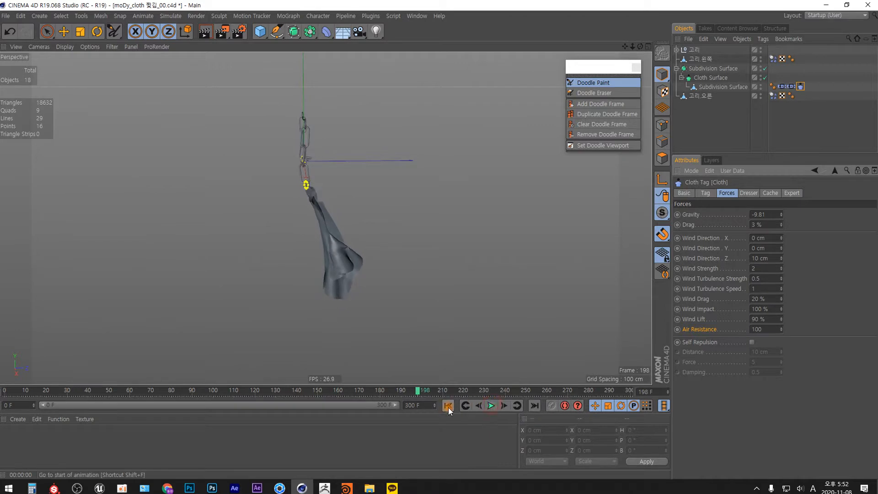
{"action": "left_click", "coordinate": [448, 405]}
Examine the banner's second Cloth Belt tag, its polygon object and the objects nested in the chain group.
{"action": "mouse_move", "coordinate": [448, 252]}
{"action": "left_mouse_down", "text": "alt"}
{"action": "mouse_move", "coordinate": [356, 224]}
{"action": "mouse_move", "coordinate": [393, 188]}
{"action": "mouse_move", "coordinate": [407, 128]}
{"action": "mouse_move", "coordinate": [403, 144]}
{"action": "mouse_move", "coordinate": [421, 125]}
{"action": "mouse_move", "coordinate": [415, 146]}
{"action": "mouse_move", "coordinate": [353, 139]}
{"action": "left_mouse_up", "text": "alt"}
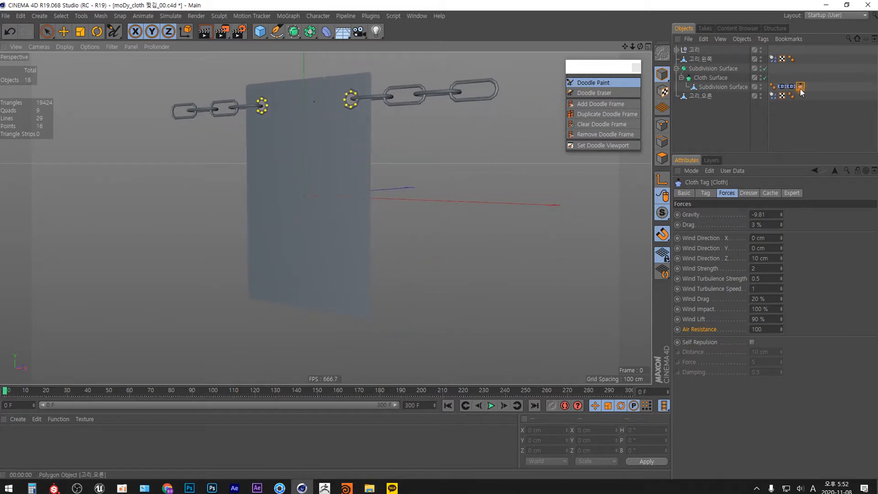
{"action": "left_click", "coordinate": [800, 87]}
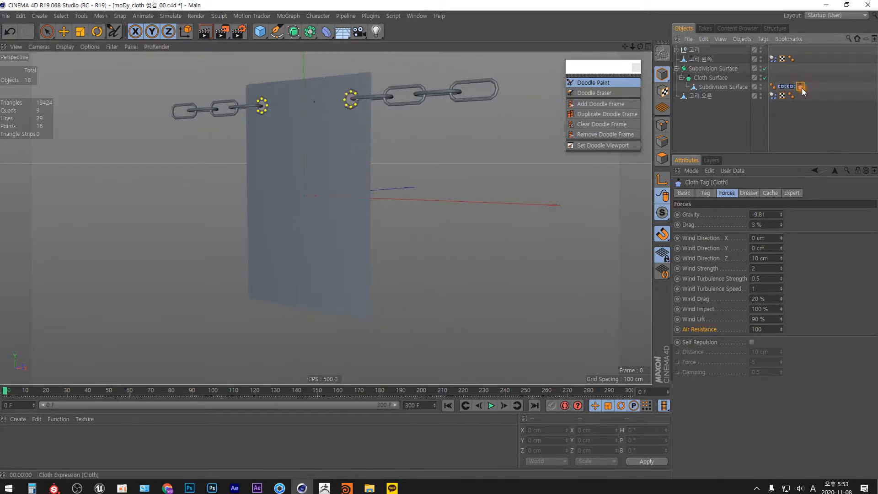
{"action": "left_click", "coordinate": [791, 86]}
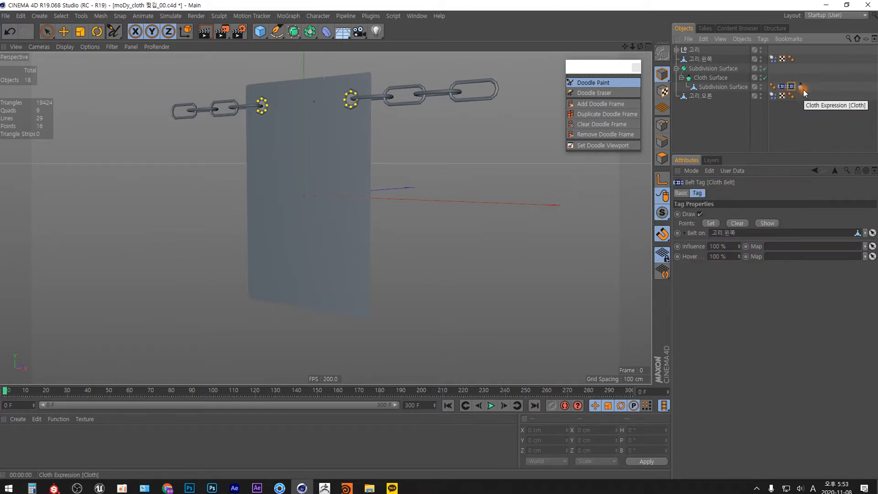
{"action": "left_click", "coordinate": [744, 86]}
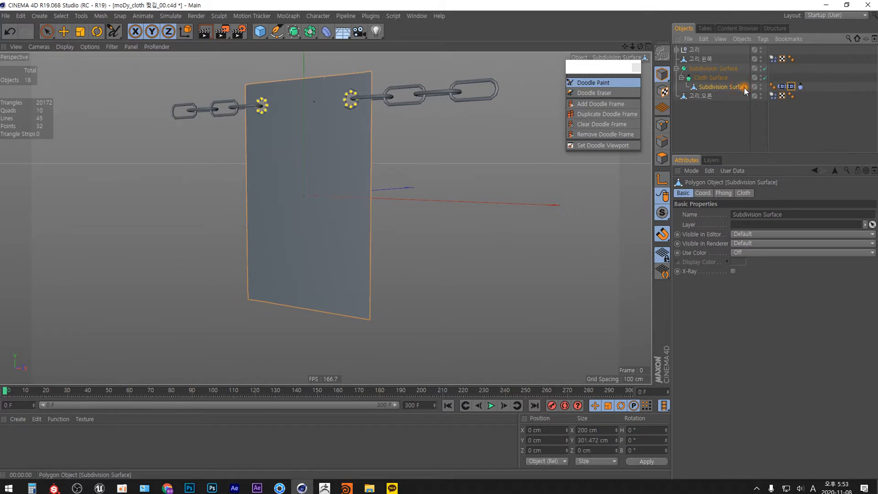
{"action": "left_click", "coordinate": [677, 49]}
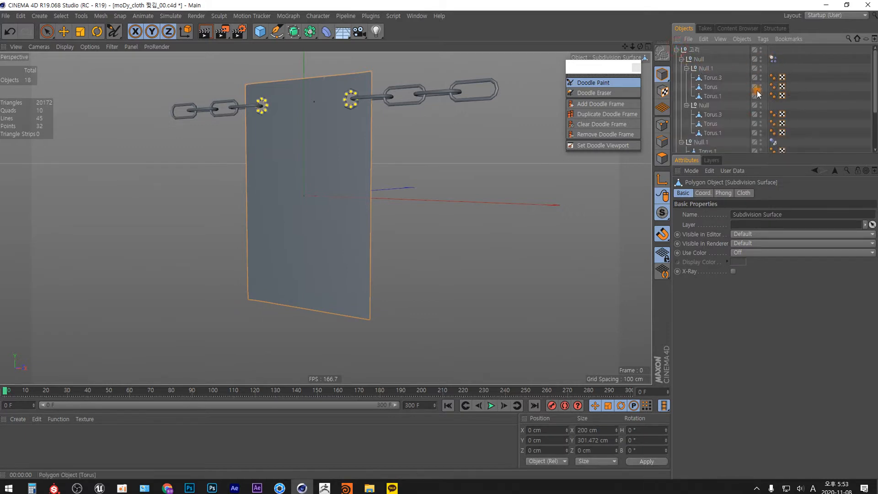
{"action": "left_click", "coordinate": [677, 50]}
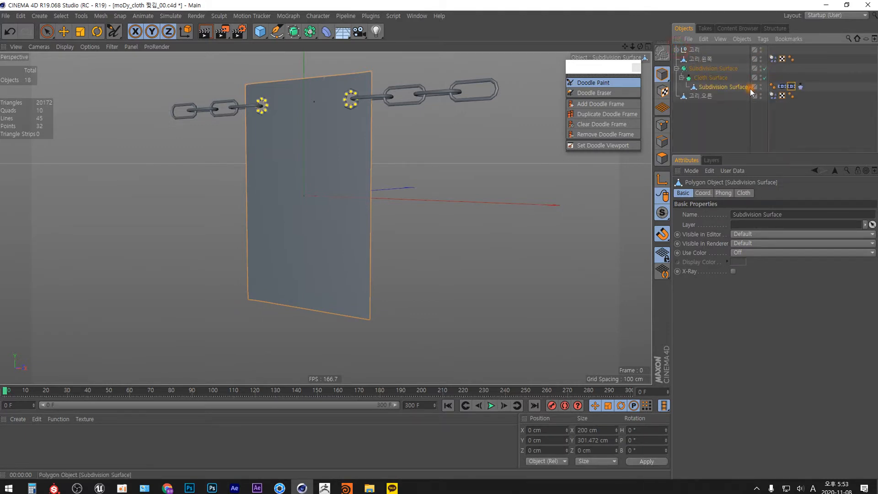
Review the banner's cloth tag, going through its tag properties, forces and expert collision settings.
{"action": "left_click", "coordinate": [800, 87]}
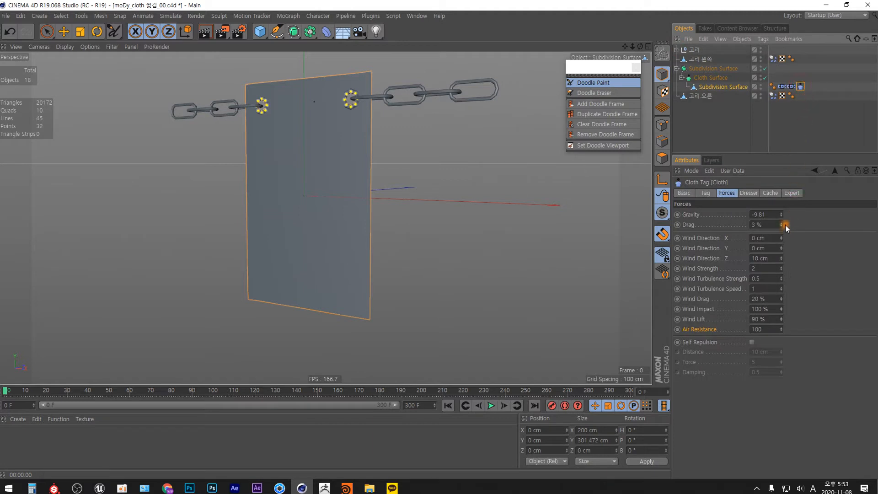
{"action": "left_click", "coordinate": [707, 194]}
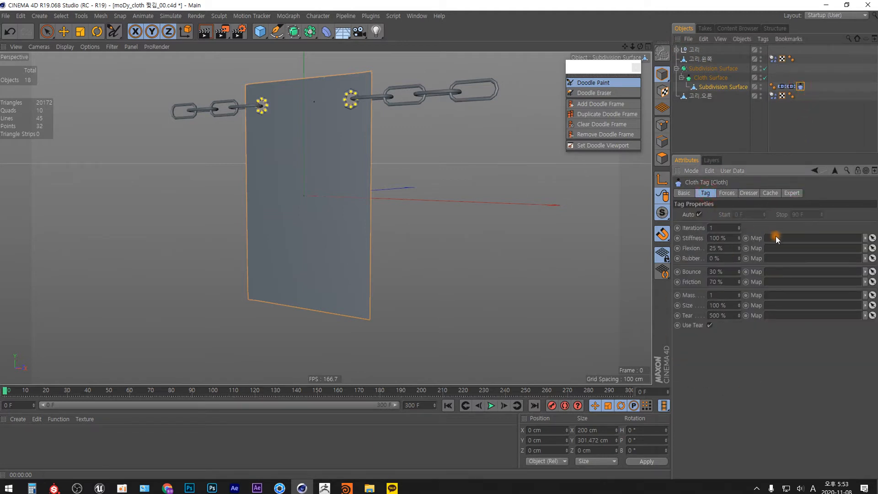
{"action": "left_click", "coordinate": [731, 193]}
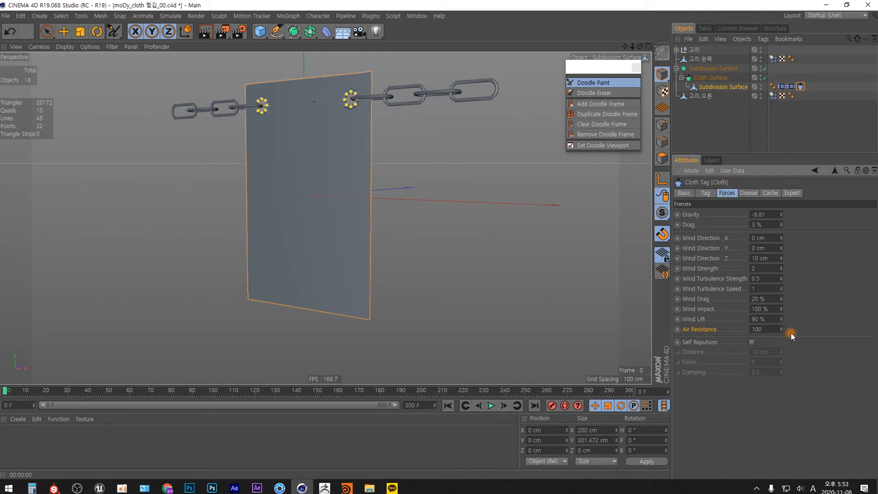
{"action": "left_click", "coordinate": [796, 193]}
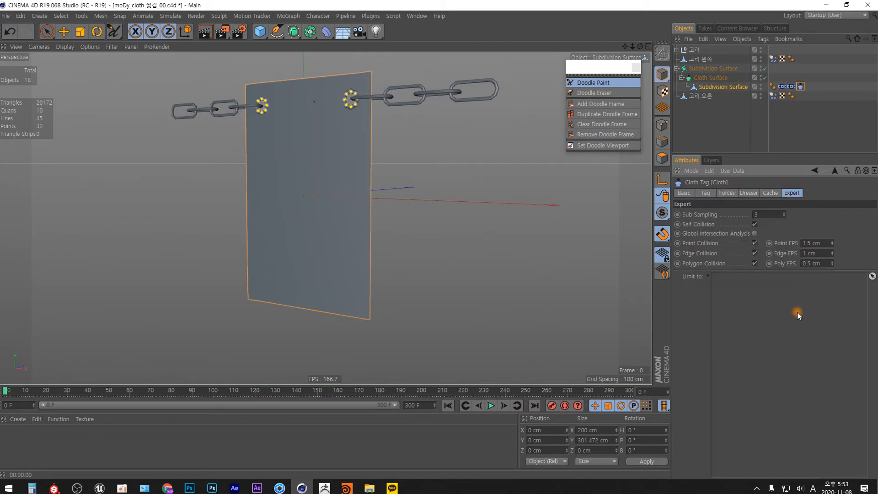